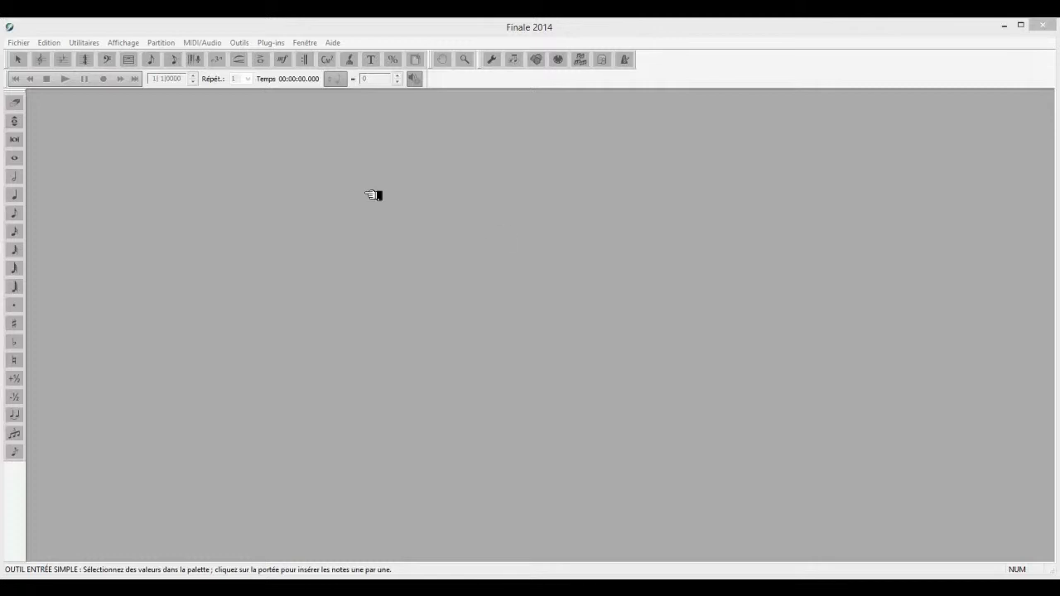
Open the Beethoven Polonaise score from the Large Ensembles folder of the repertoire and play back its opening measures.
left_click(32, 42)
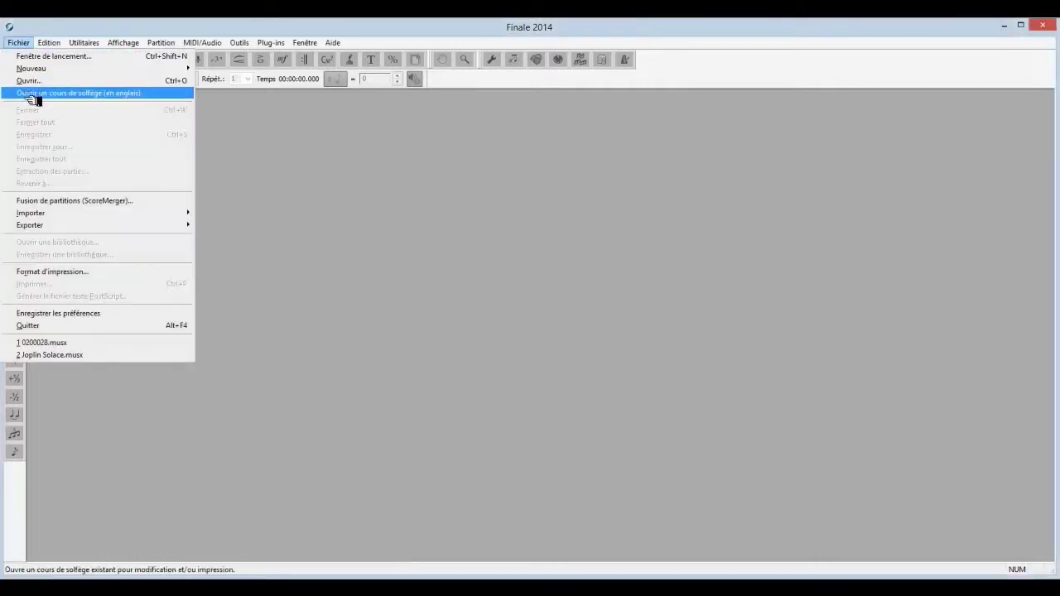
left_click(35, 93)
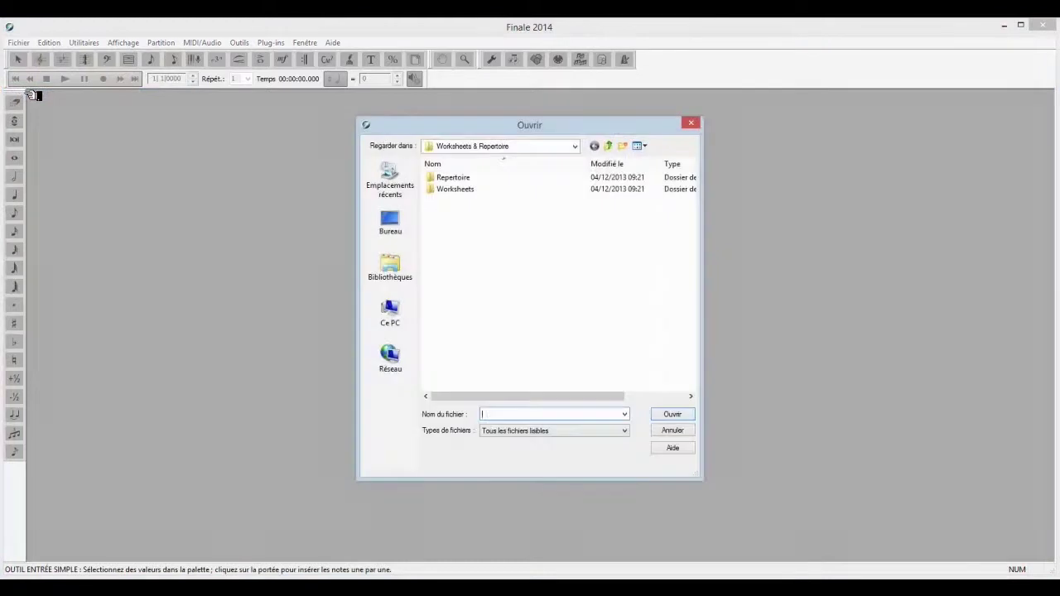
double_click(473, 178)
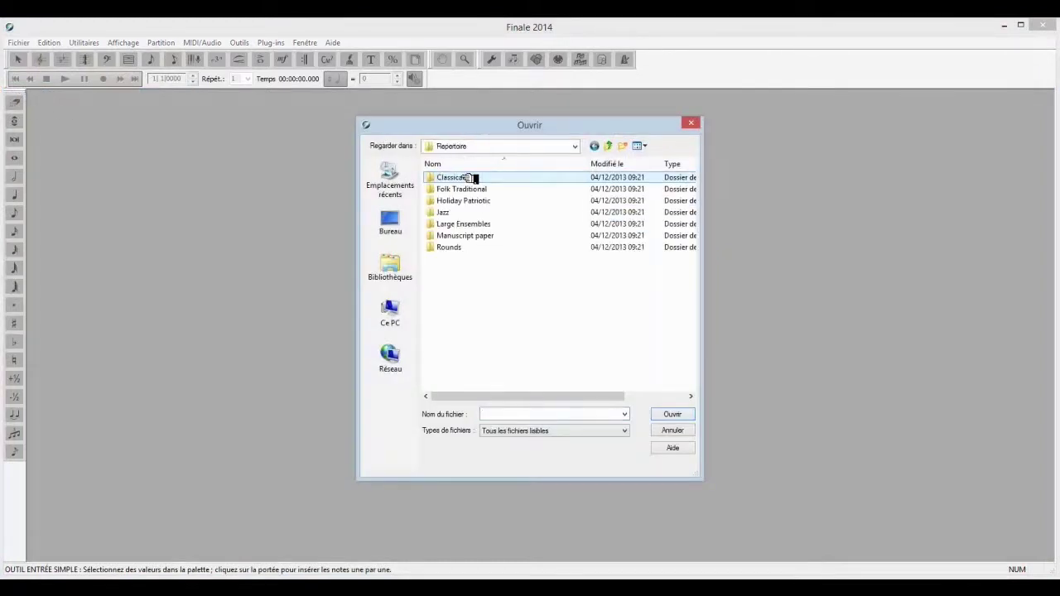
double_click(471, 224)
double_click(462, 190)
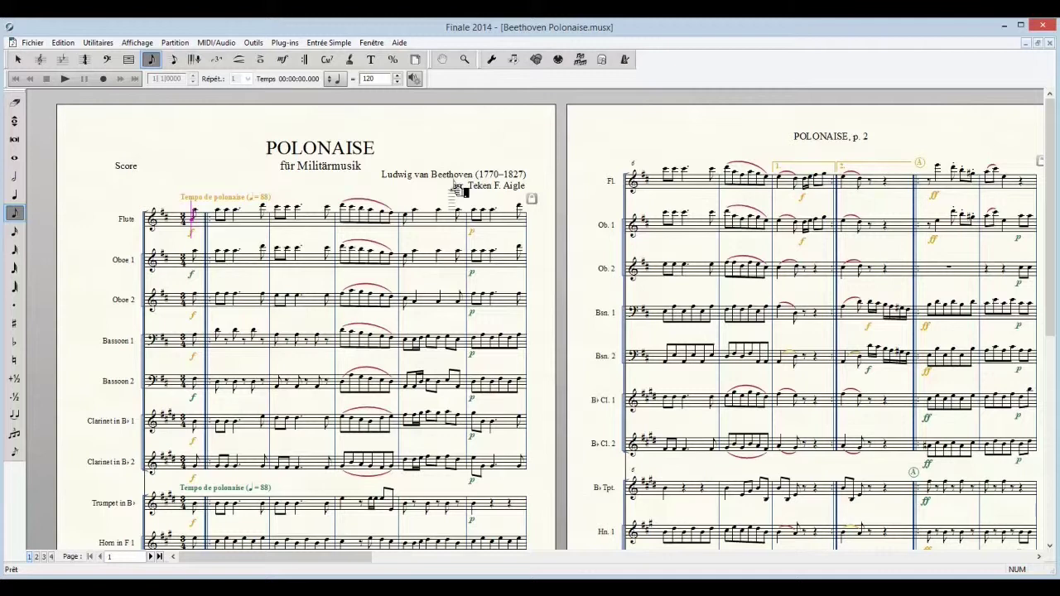
left_click(67, 78)
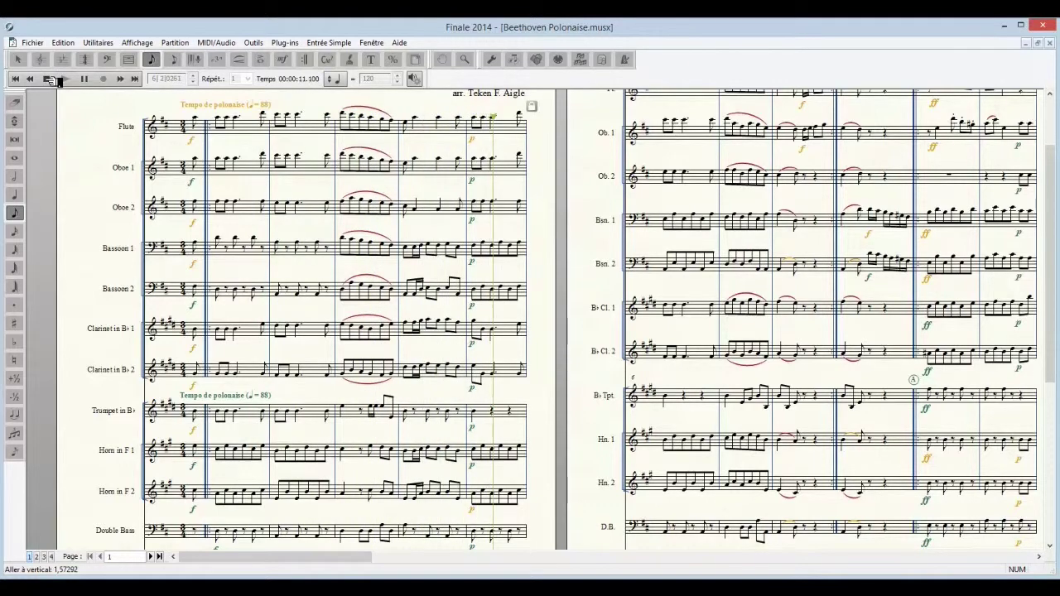
left_click(50, 78)
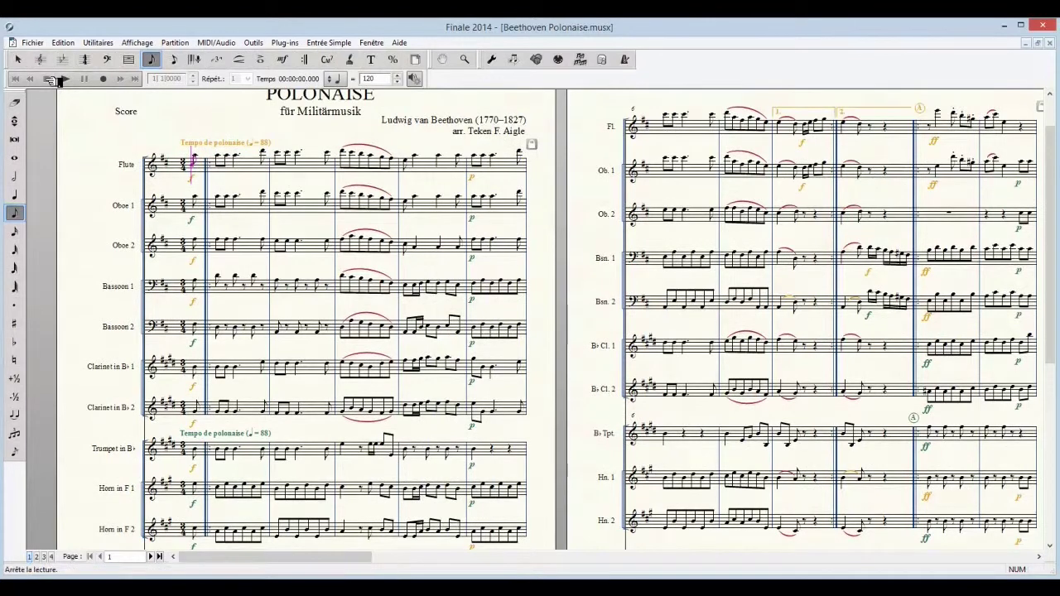
In the VST instrument configuration, clear the instrument of bank 2 and view the ARIA Player interface of bank 1.
left_click(228, 43)
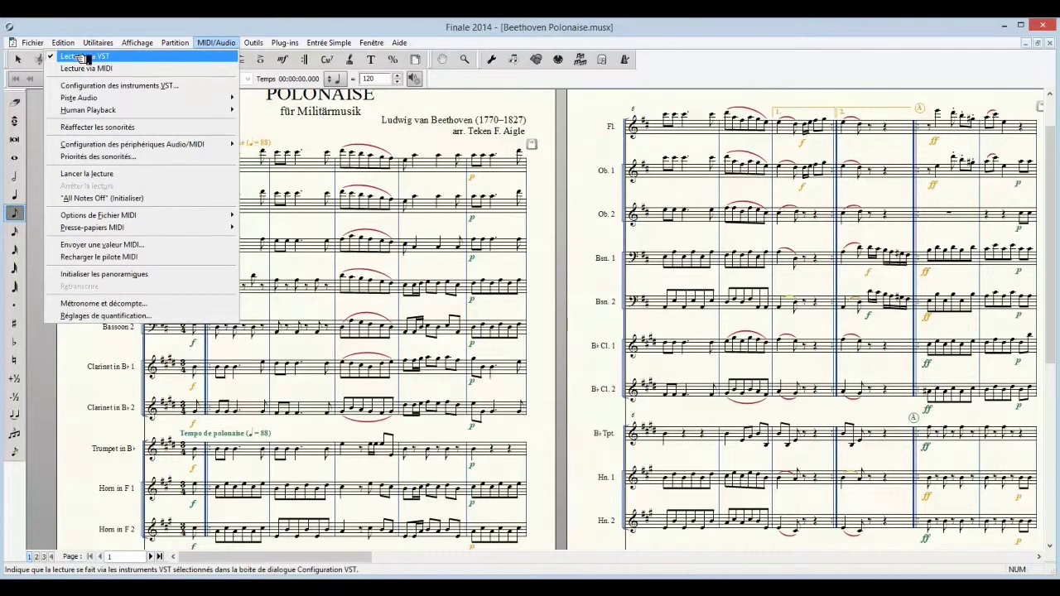
left_click(116, 85)
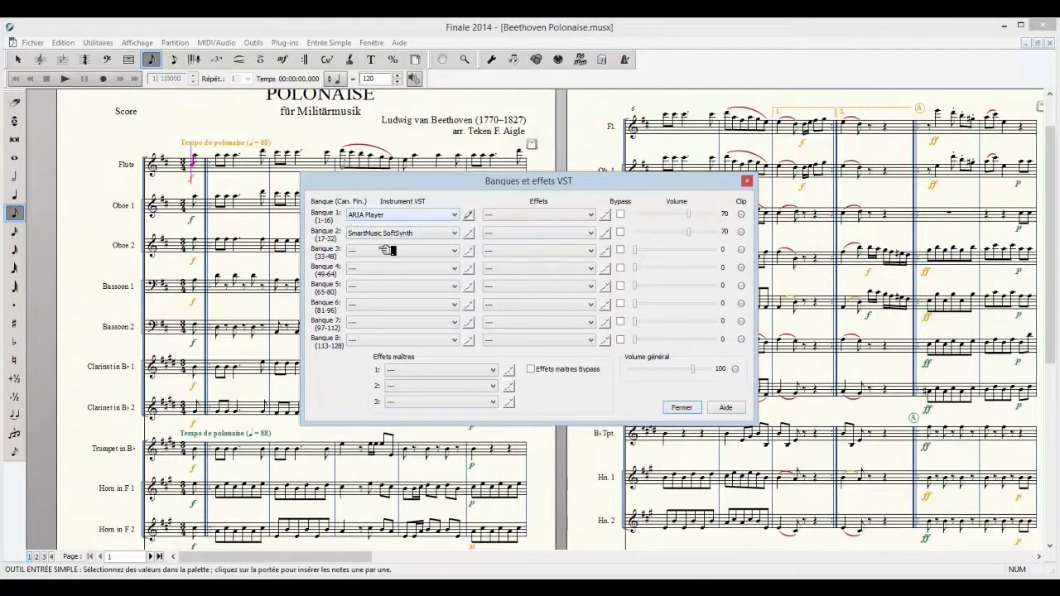
left_click(458, 238)
left_click(445, 245)
left_click_drag(465, 186, 461, 177)
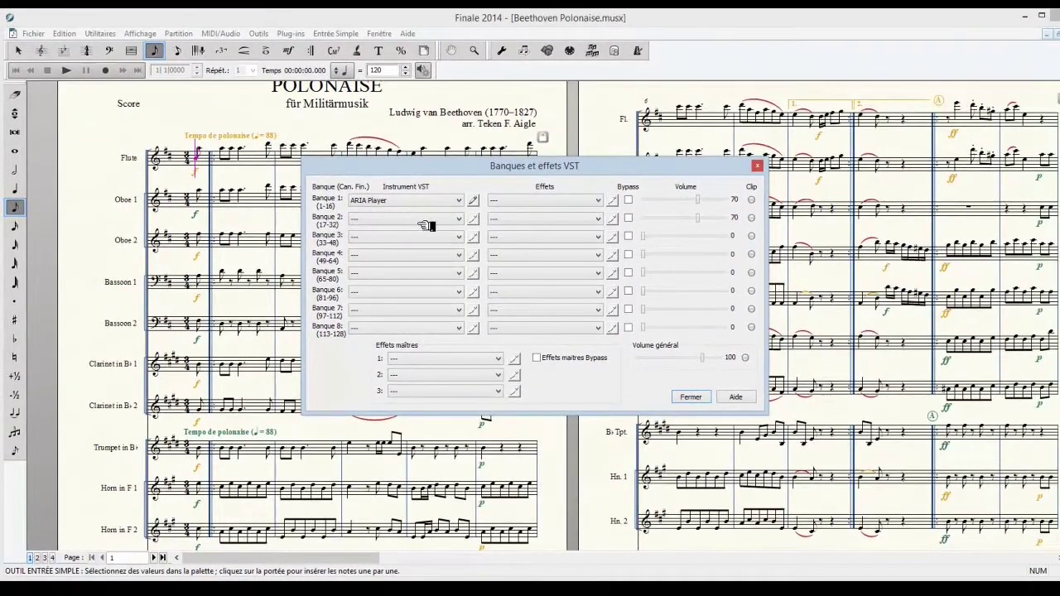
left_click(474, 200)
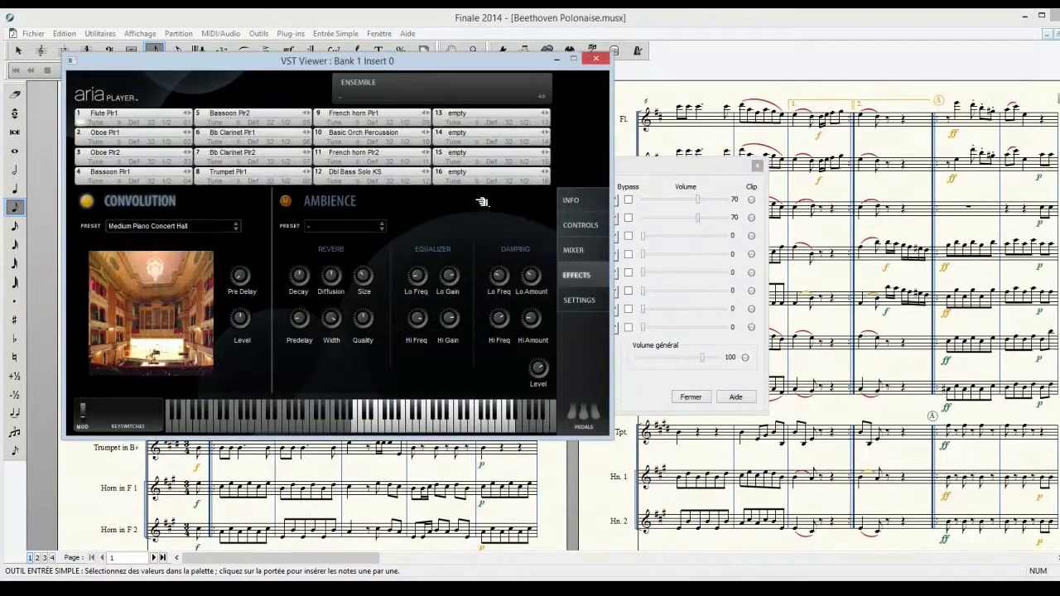
left_click(599, 59)
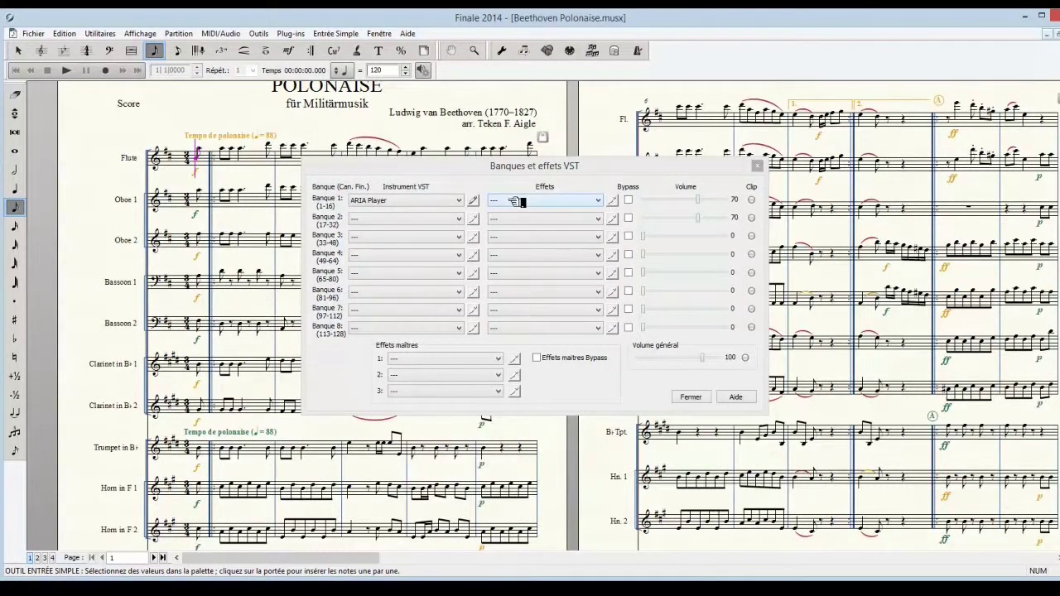
Assign the Garritan Ambience effect to bank 1 and view the effect's settings.
left_click(600, 200)
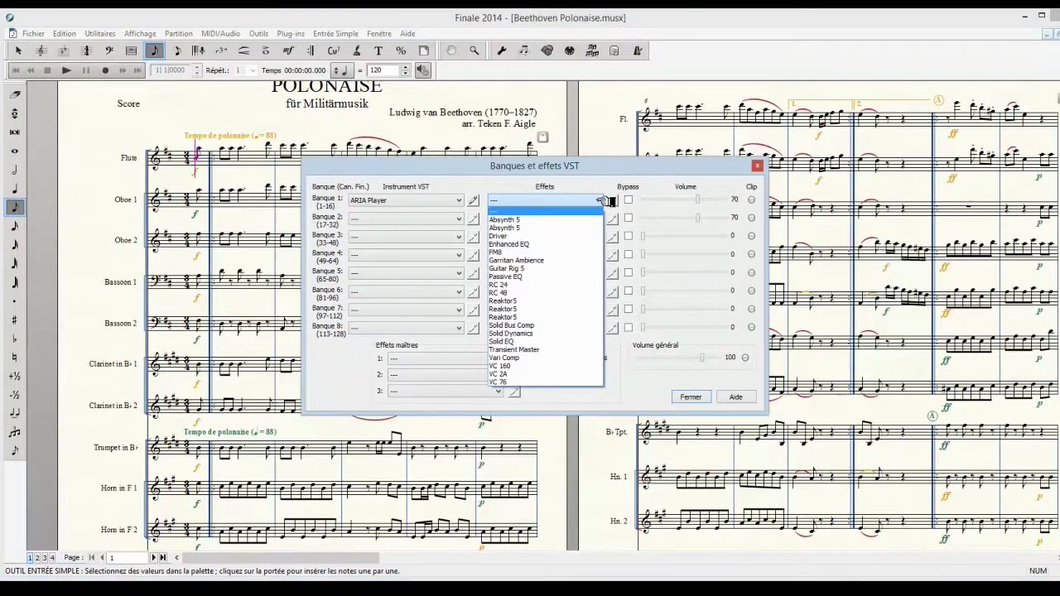
left_click(543, 262)
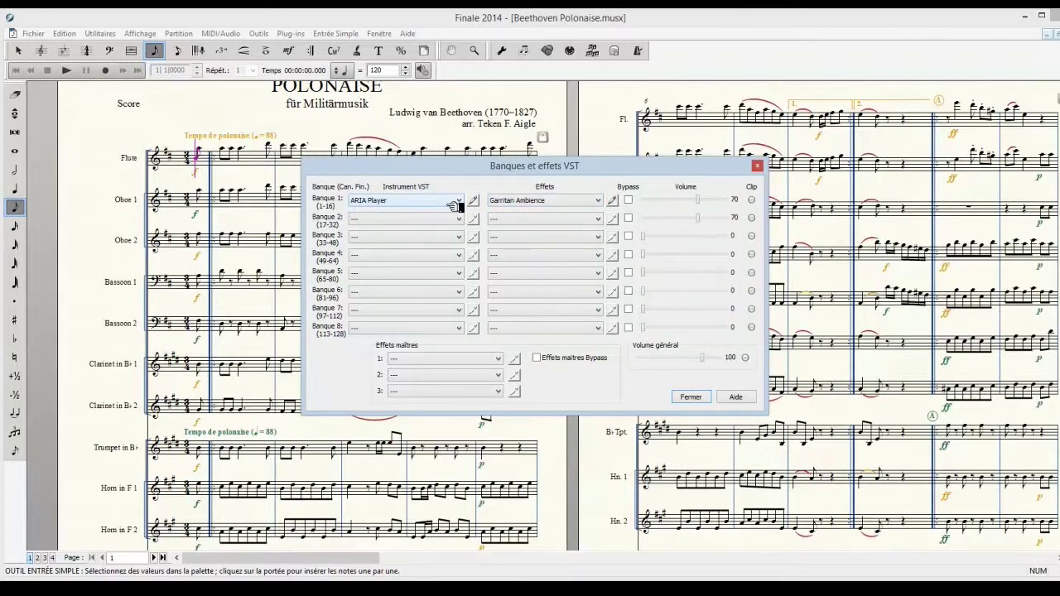
left_click(615, 200)
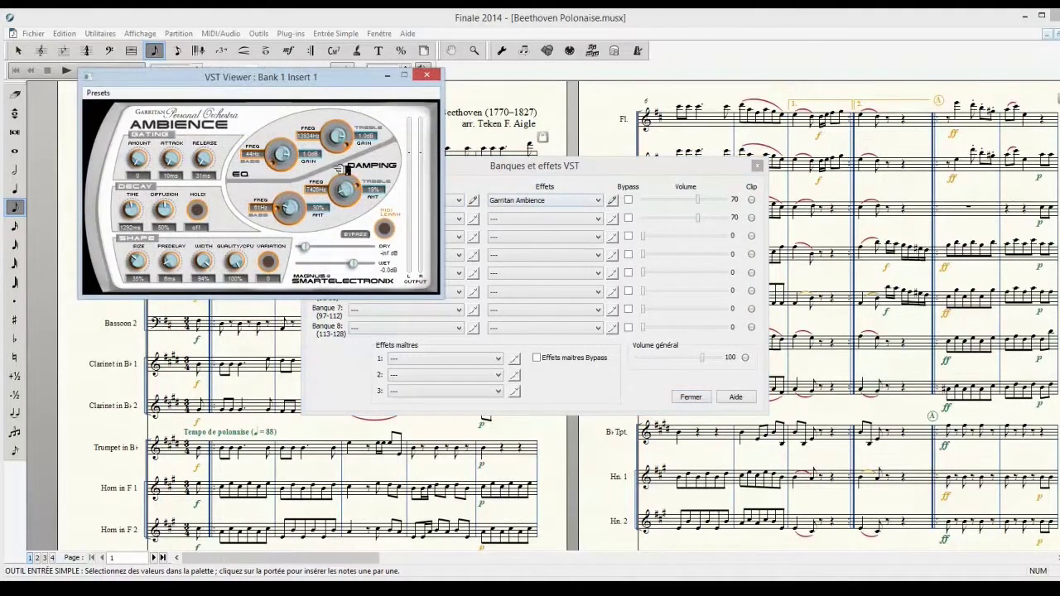
left_click(427, 76)
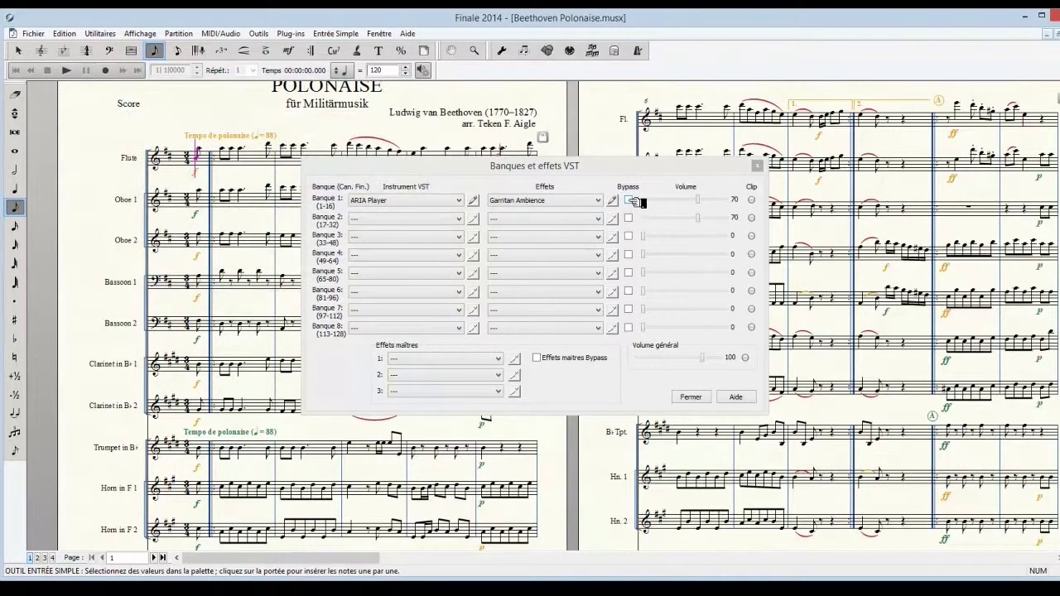
Try the effect bypass for bank 1, switch it back off and set the bank's volume to 58.
left_click(632, 201)
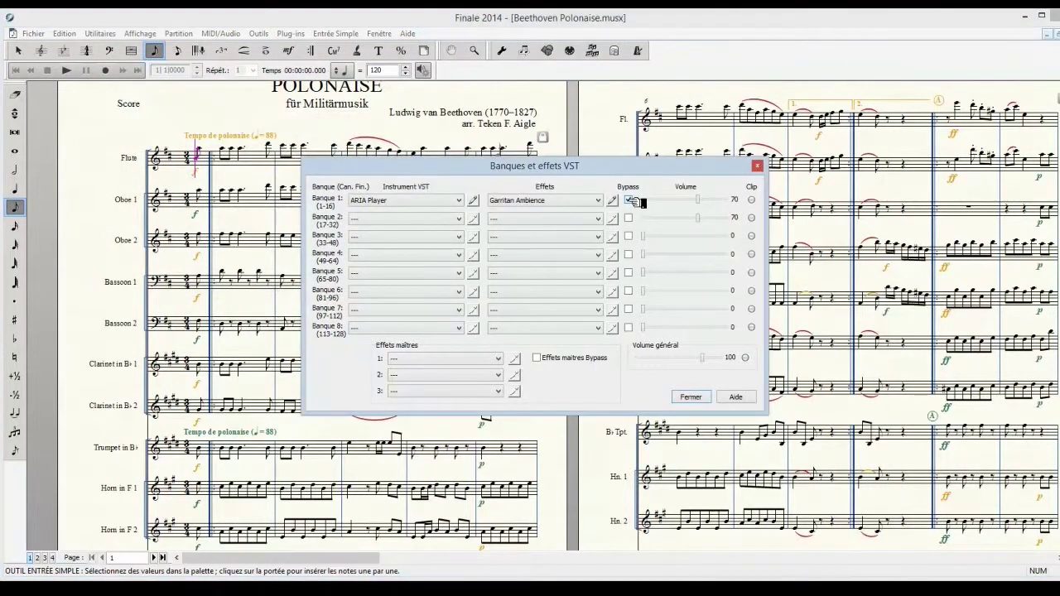
left_click(631, 201)
left_click_drag(696, 201, 686, 201)
left_click_drag(694, 200, 700, 201)
View the effects available for master effect 1 without choosing one, and close the VST banks and effects dialog.
left_click(498, 359)
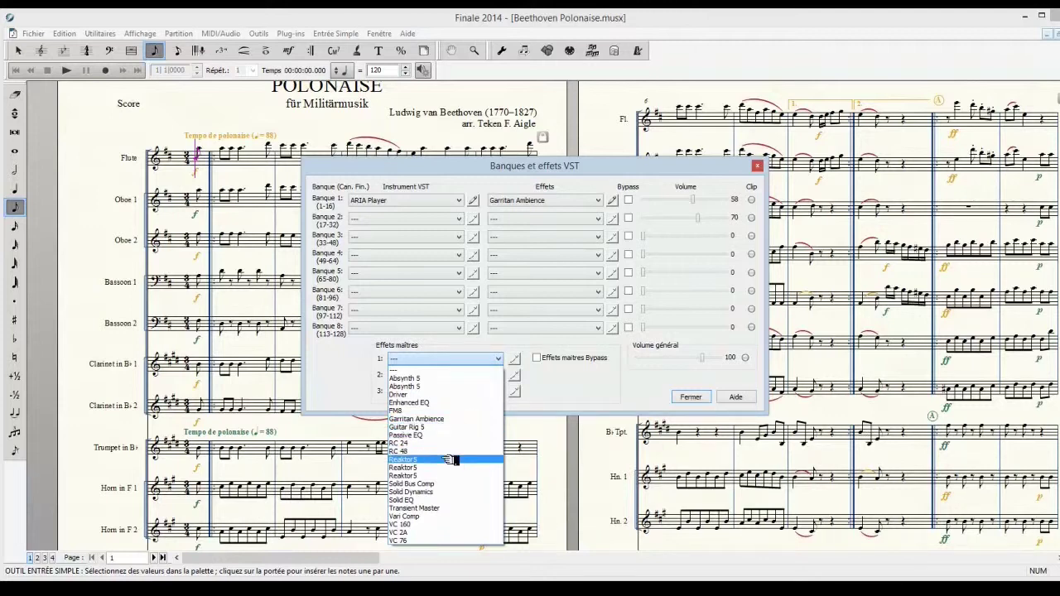
left_click(561, 385)
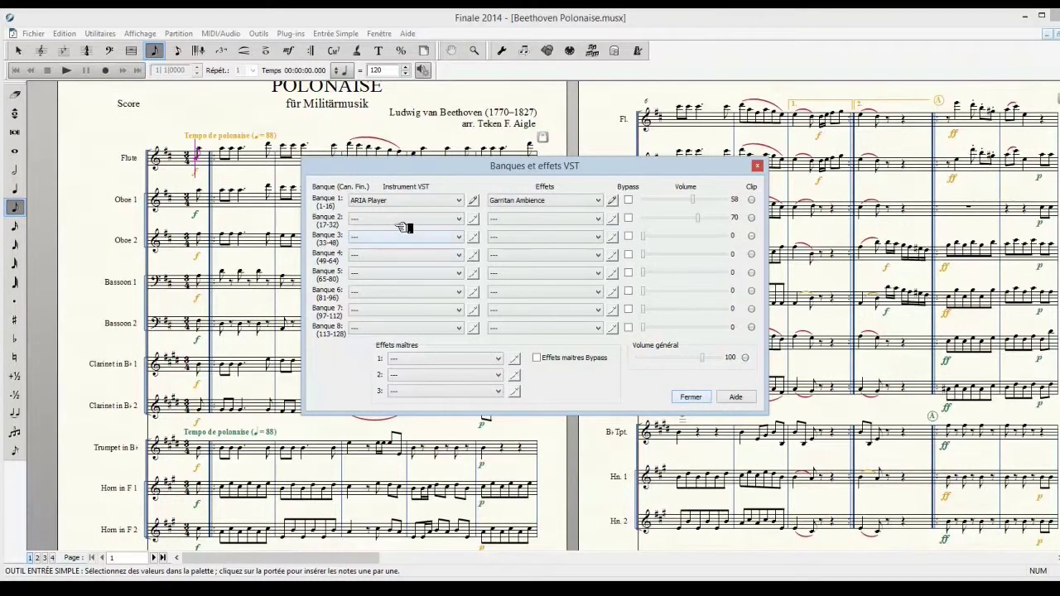
left_click(690, 398)
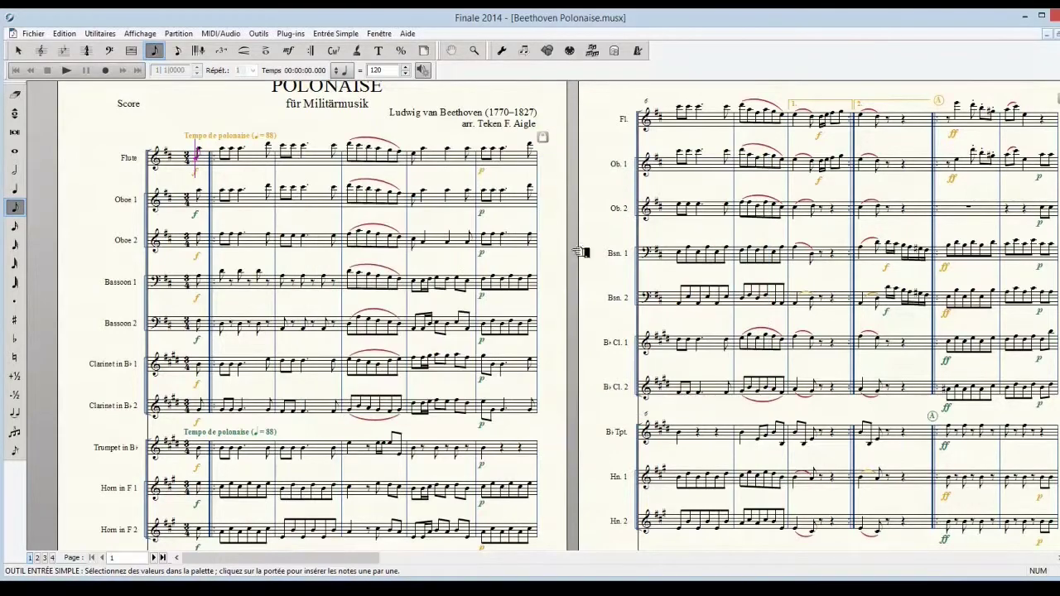
Show the Score Manager and enlarge its window until the complete instrument list fits.
left_click(388, 33)
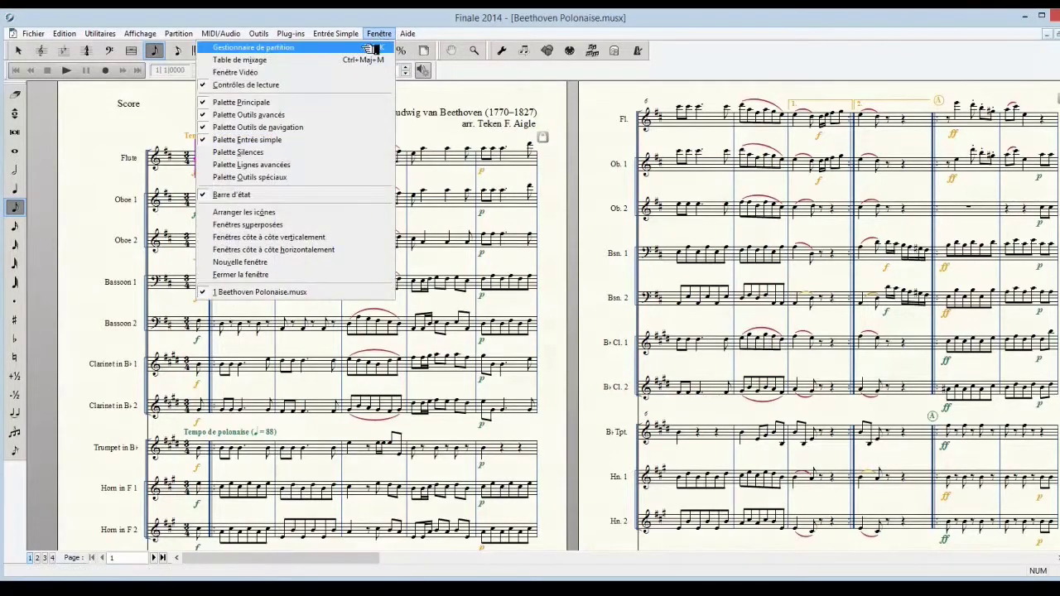
left_click(371, 48)
left_click_drag(484, 176, 355, 76)
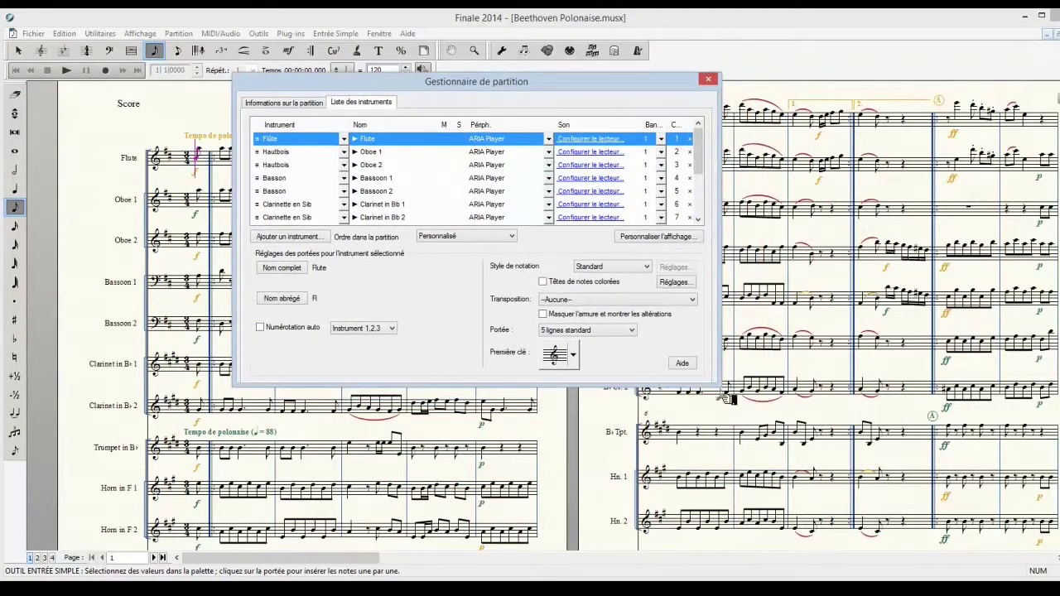
left_click_drag(723, 383, 982, 472)
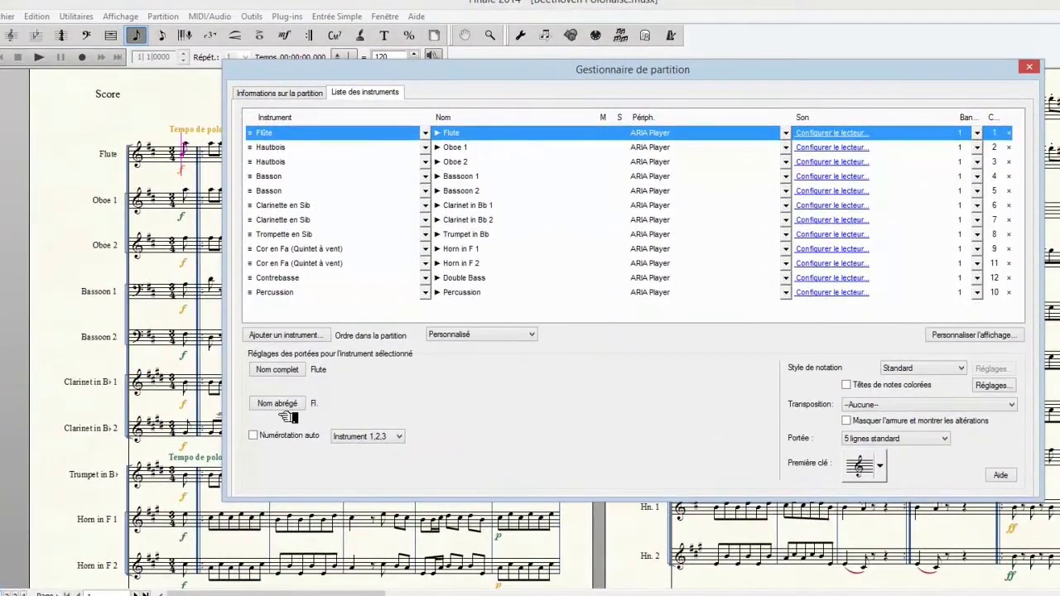
Expand the Flute entry in the instrument list, examine its four layers and collapse it again.
left_click(440, 135)
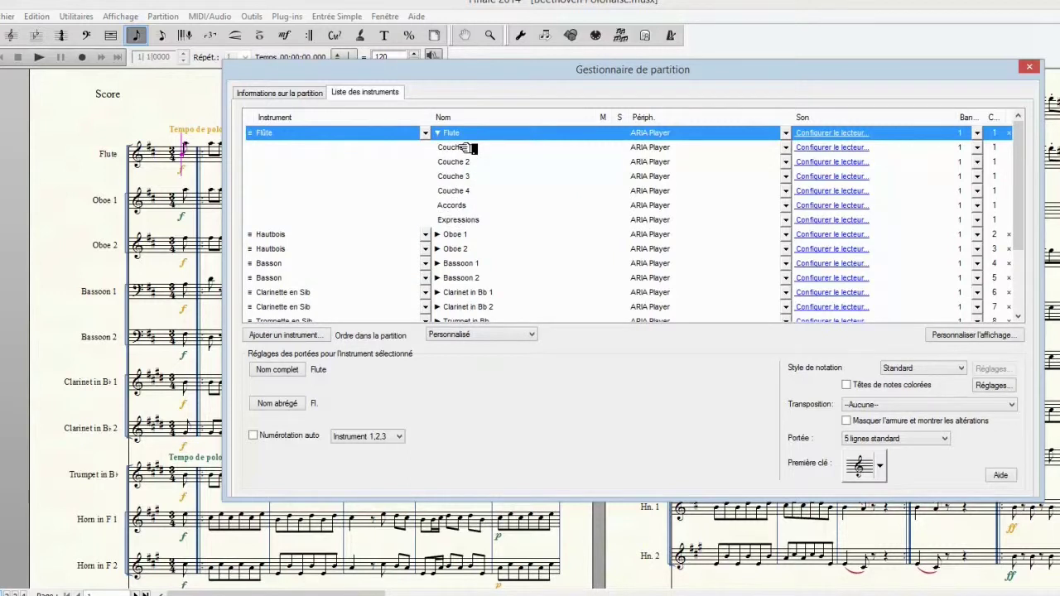
left_click(465, 147)
left_click(464, 163)
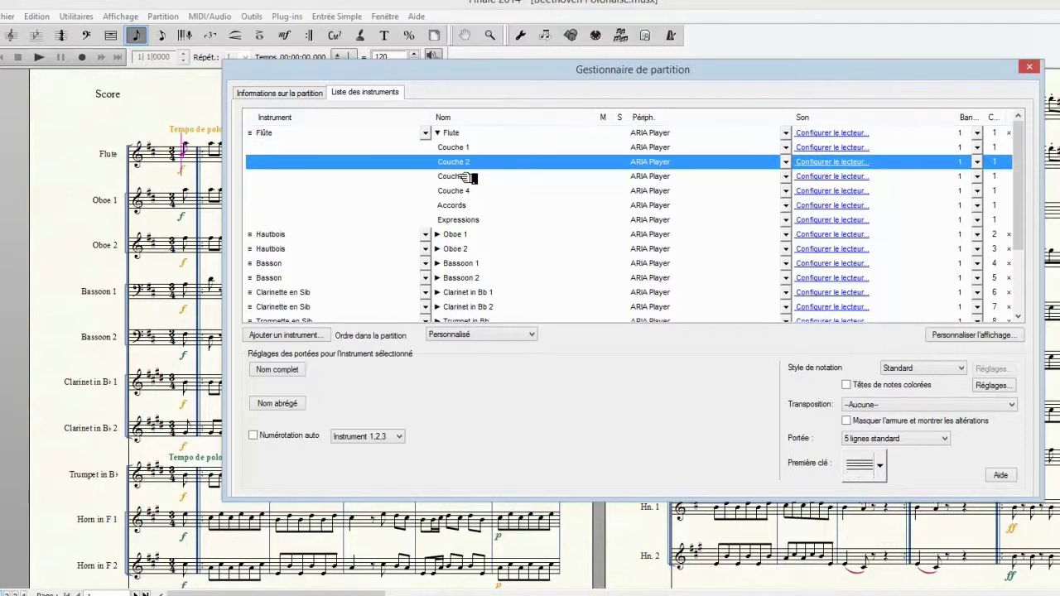
left_click(469, 177)
left_click(469, 191)
left_click(465, 148)
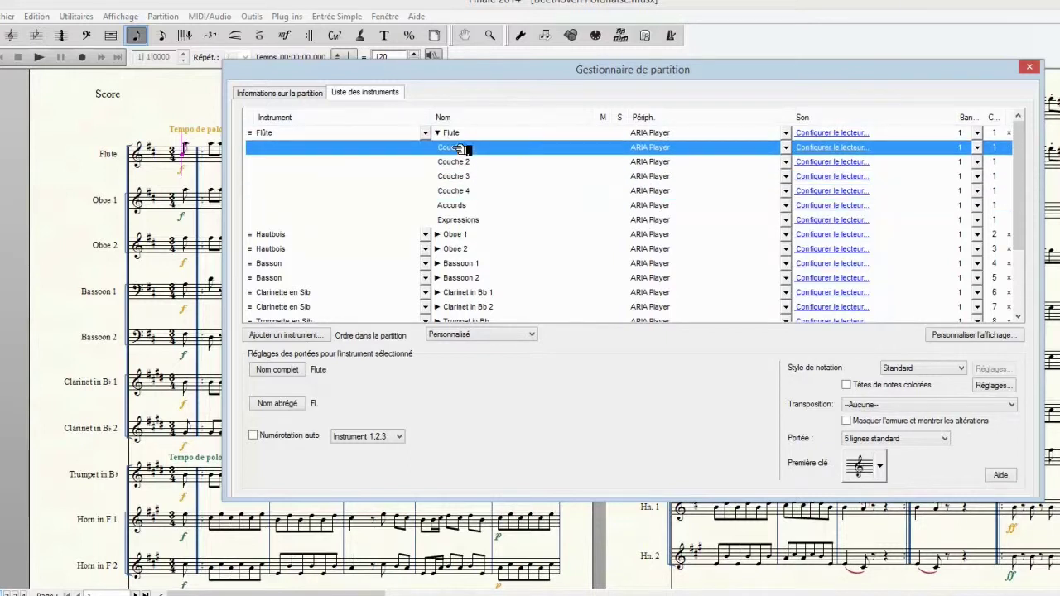
left_click(457, 135)
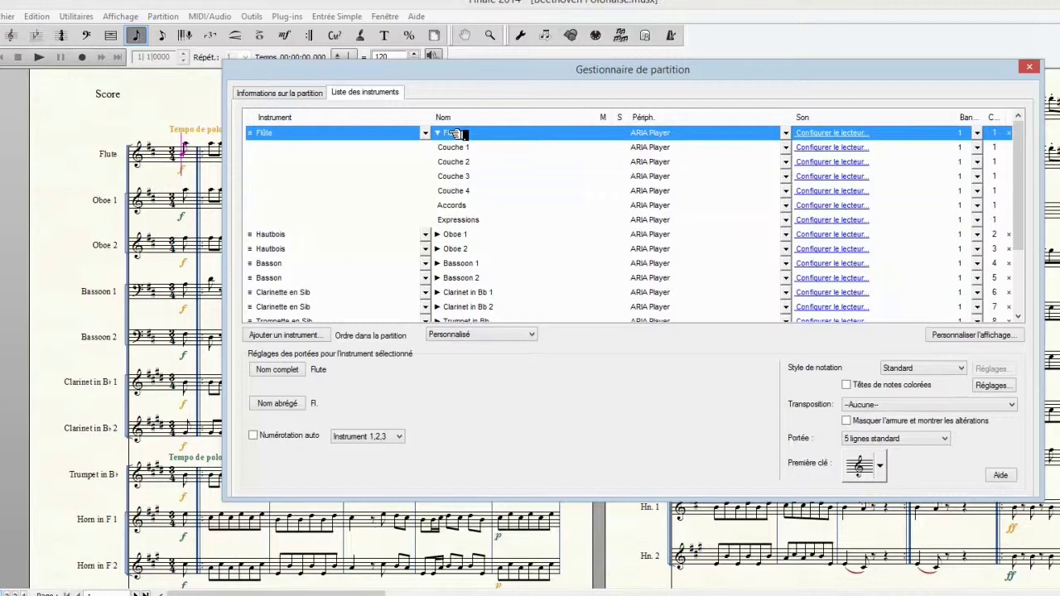
left_click(439, 133)
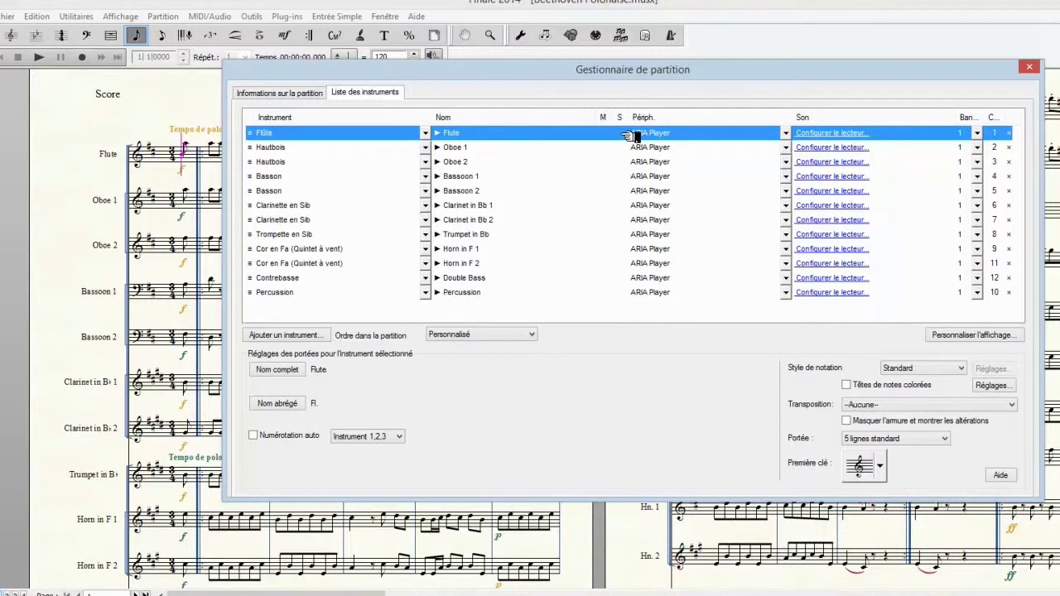
Customize the instrument list to also show the Enregistrement, Mix, MIDI Map and Première mesure columns.
left_click(959, 336)
left_click(961, 370)
left_click(969, 336)
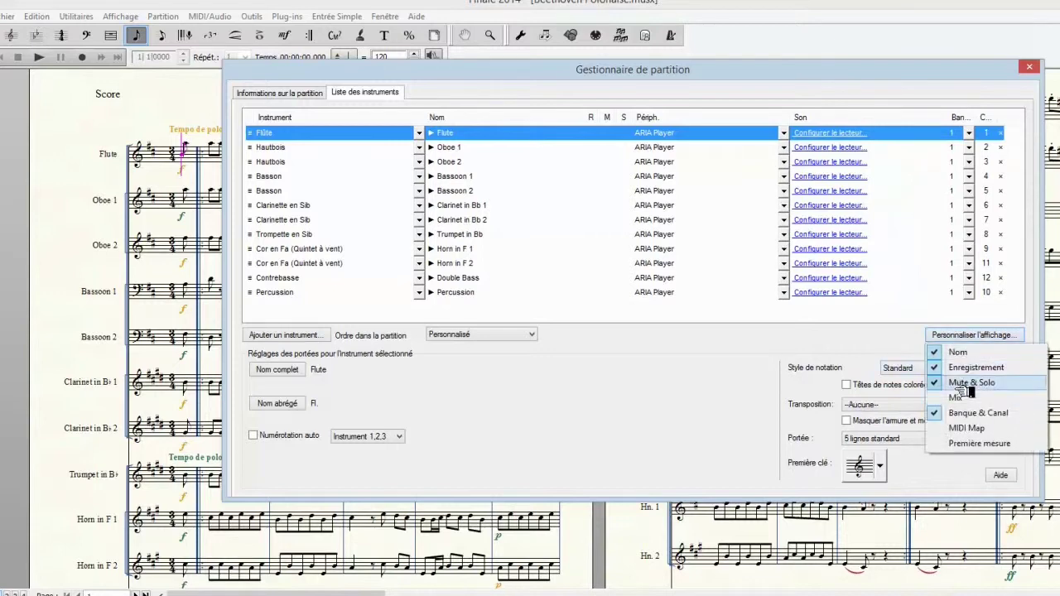
left_click(960, 397)
left_click(959, 336)
left_click(964, 410)
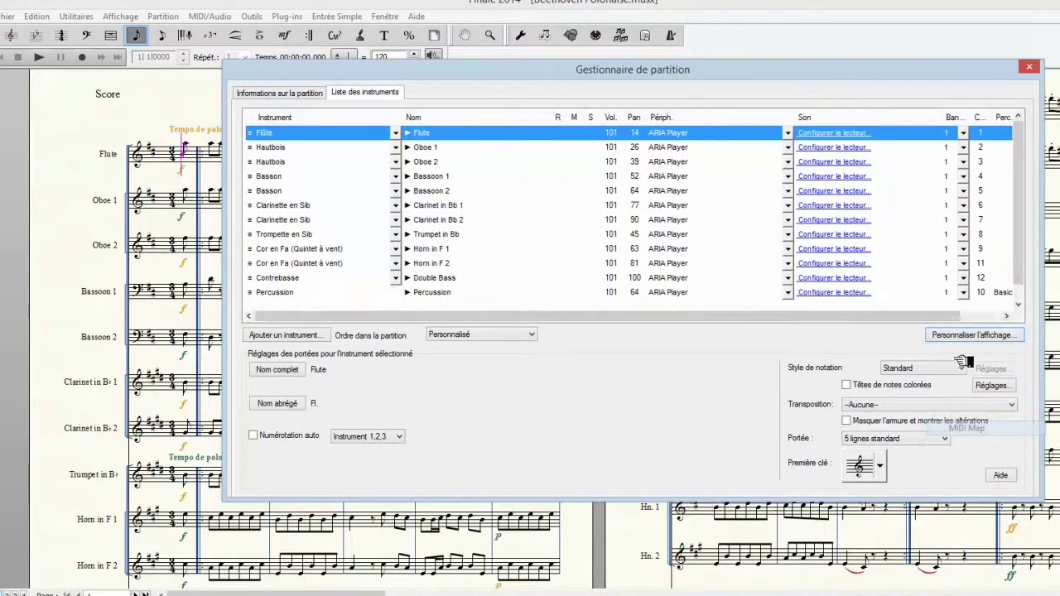
left_click(965, 336)
left_click(965, 439)
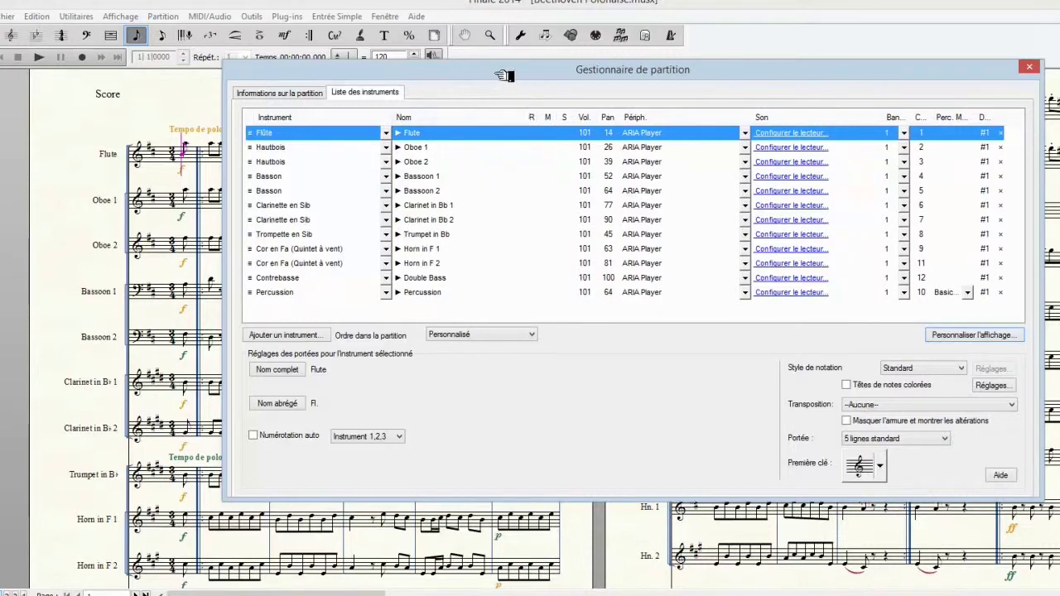
Show the mixer and place it below the instrument list so both windows can be seen together.
left_click_drag(500, 72, 492, 69)
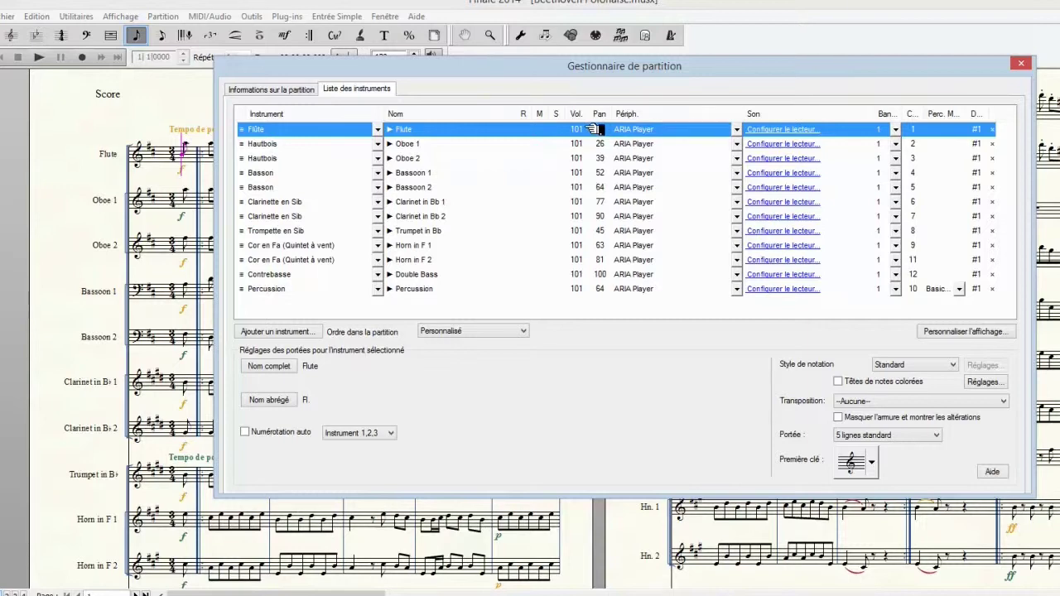
left_click(385, 16)
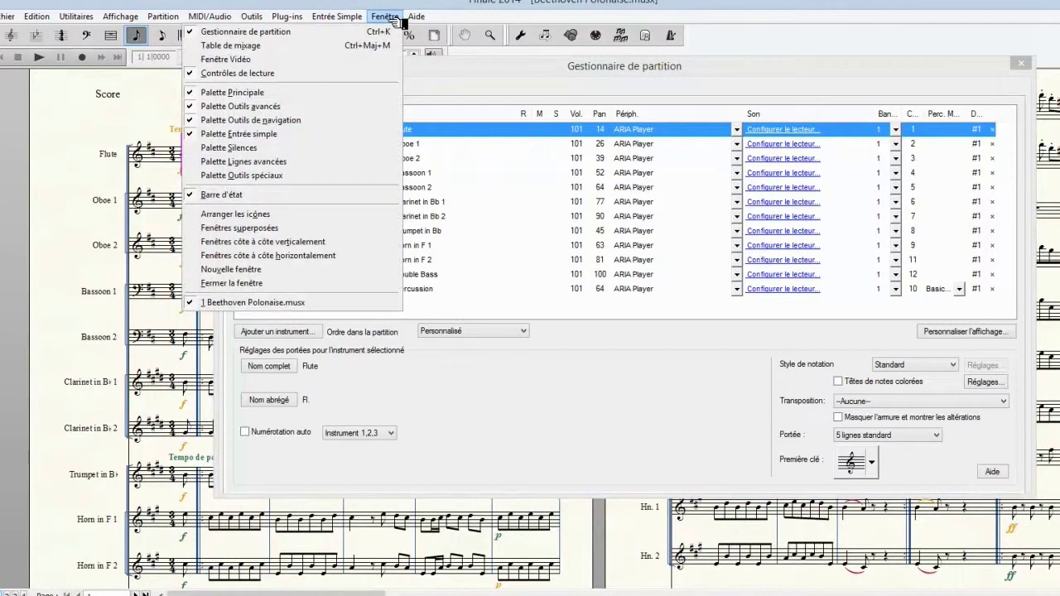
left_click(377, 46)
left_click_drag(354, 41, 755, 362)
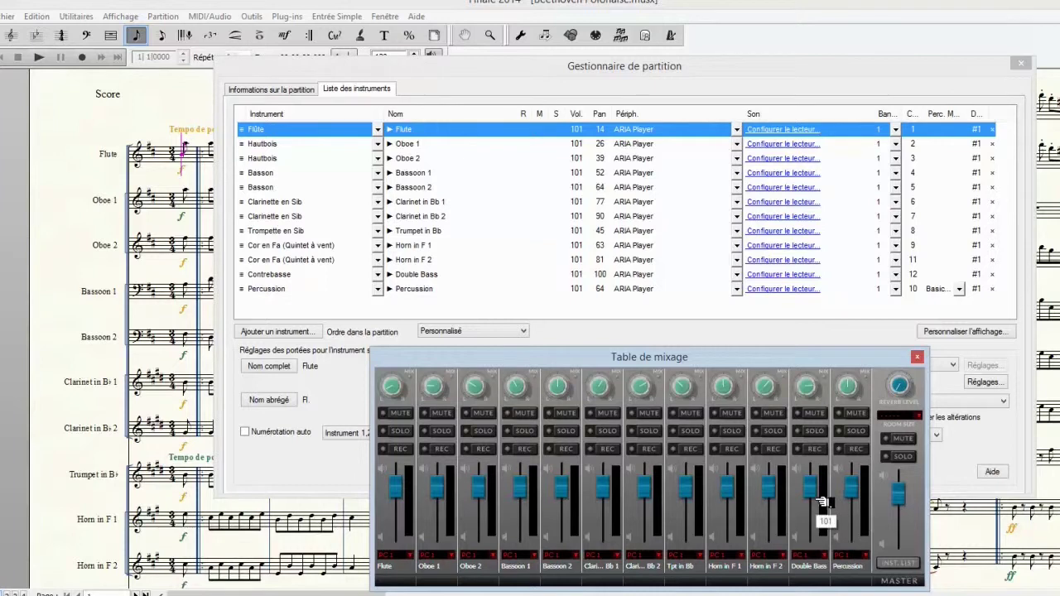
In the mixer, lower the volume of Oboe 1 to 77 and of Oboe 2 to 41.
left_click_drag(443, 489, 438, 497)
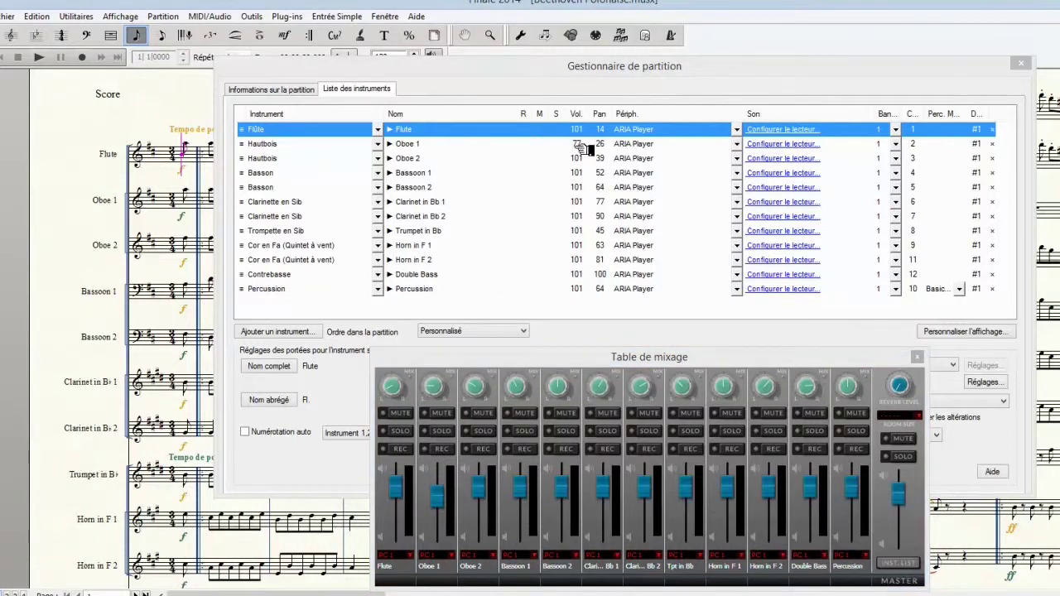
left_click_drag(478, 488, 478, 509)
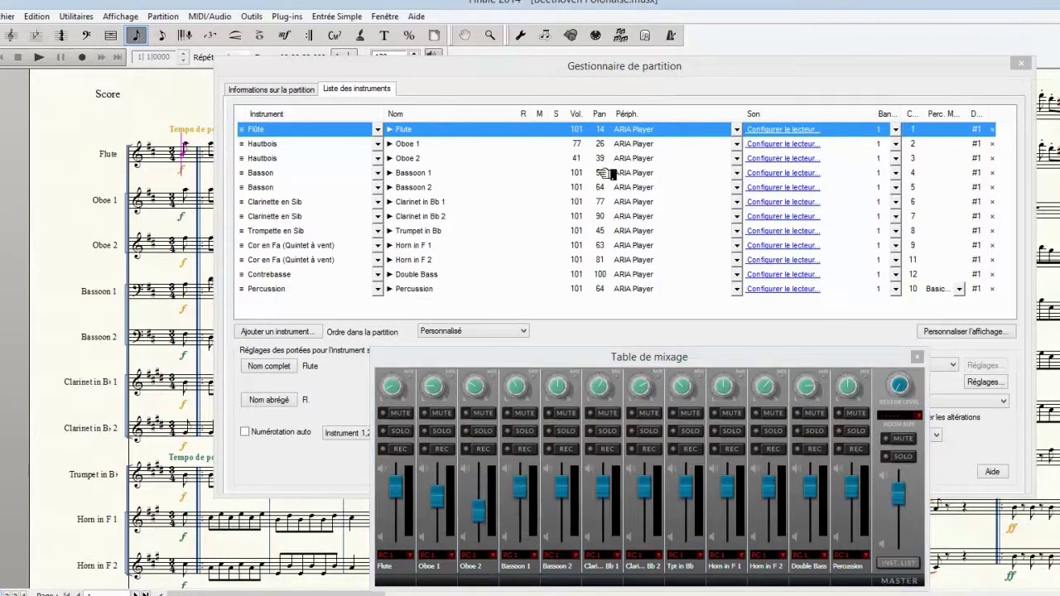
In the mixer, set the pan of Oboe 2 to 54 and move the mixer up so its whole lower edge shows.
left_click_drag(482, 389, 478, 376)
left_click_drag(569, 360, 561, 331)
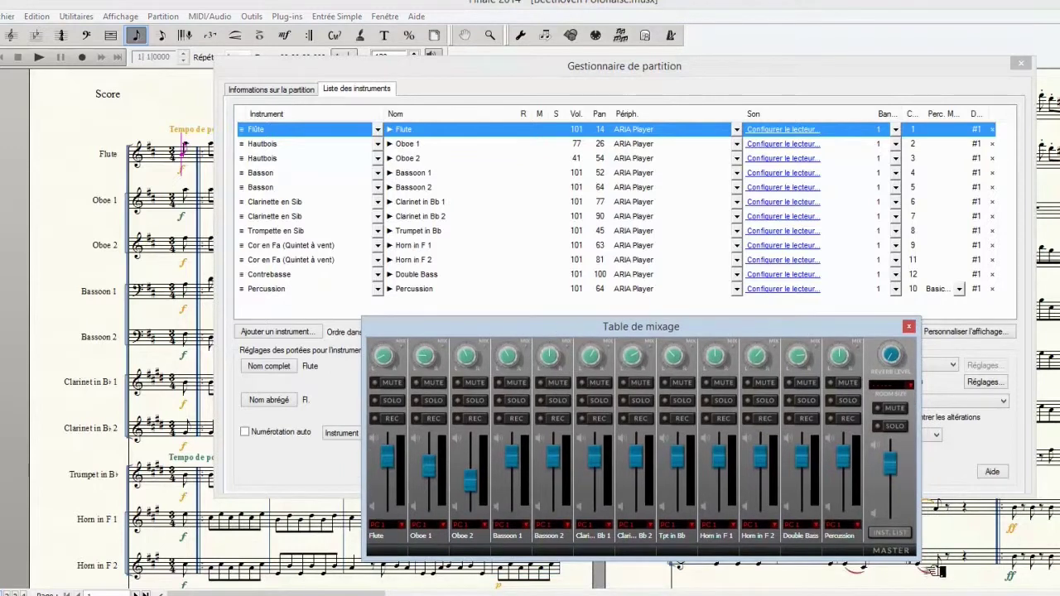
Switch from the mixer to the instrument list and back again.
left_click(899, 534)
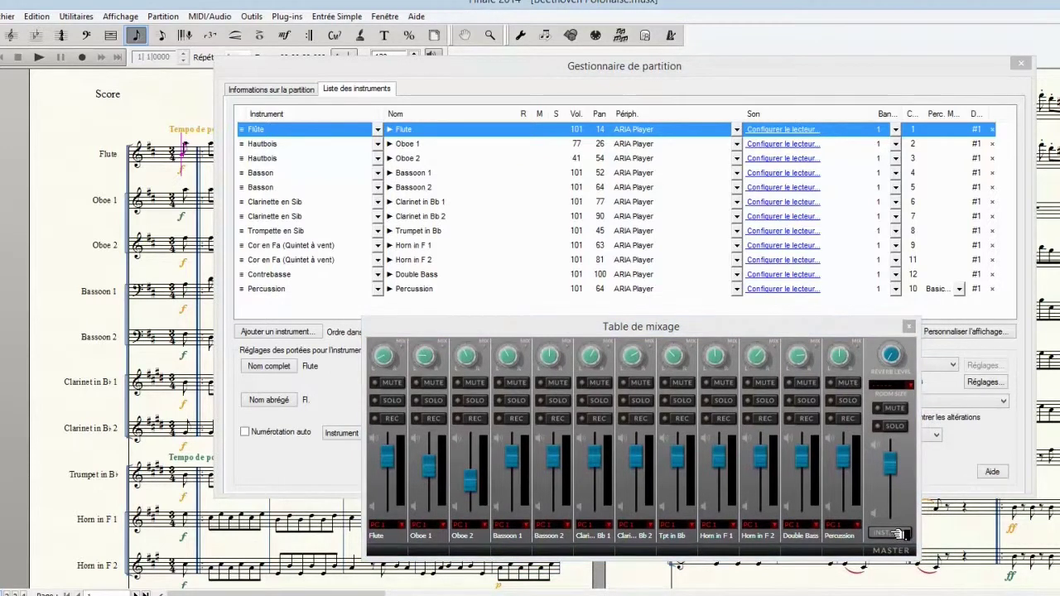
left_click(673, 73)
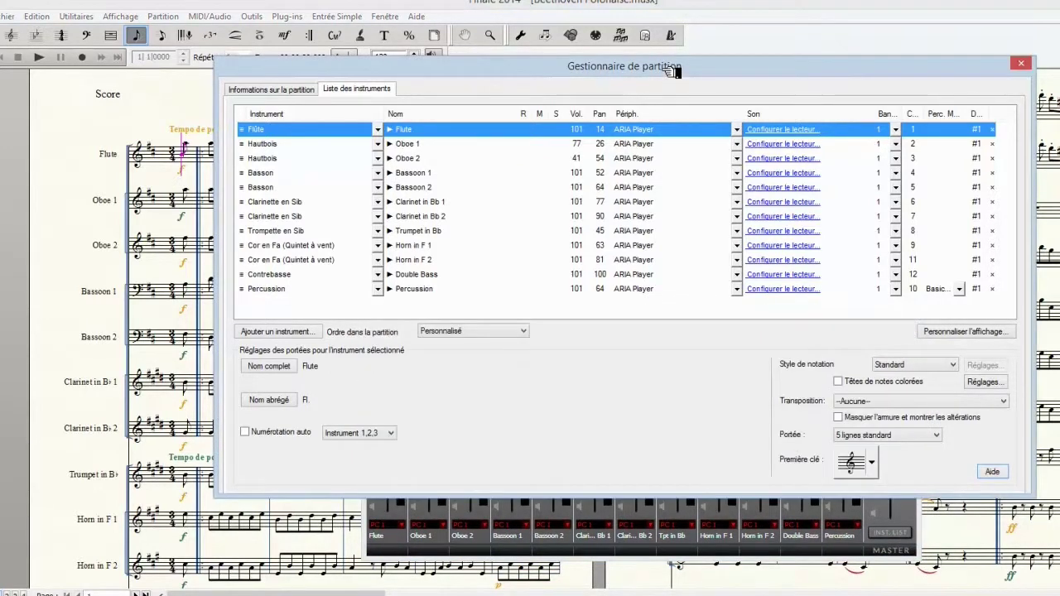
left_click(909, 520)
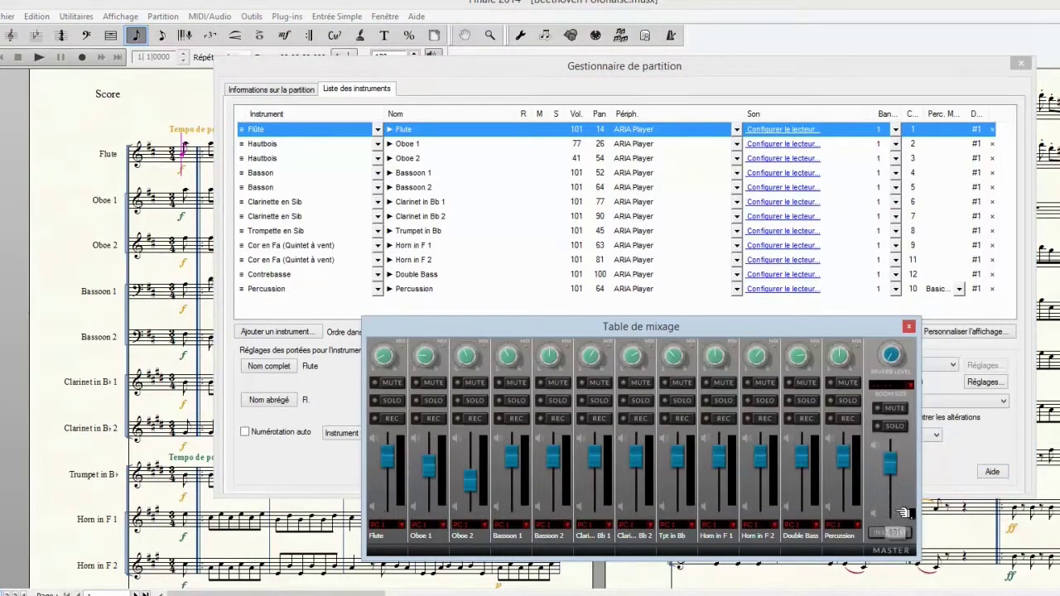
In the mixer, lower the master volume and set the Percussion volume to 82, and move the mixer clear of the instrument list.
left_click_drag(900, 462, 850, 463)
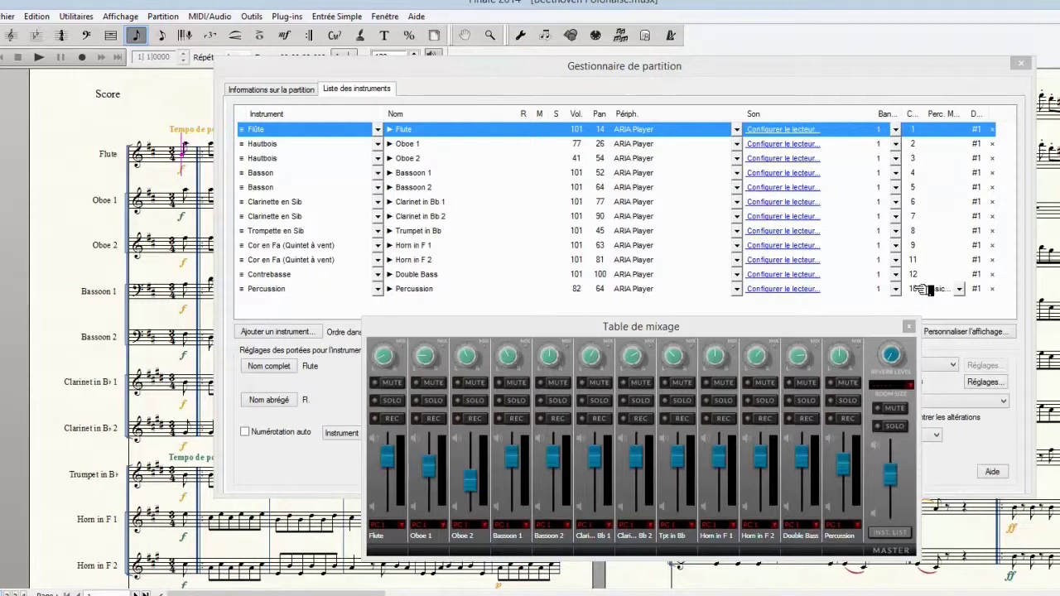
left_click_drag(865, 333, 861, 374)
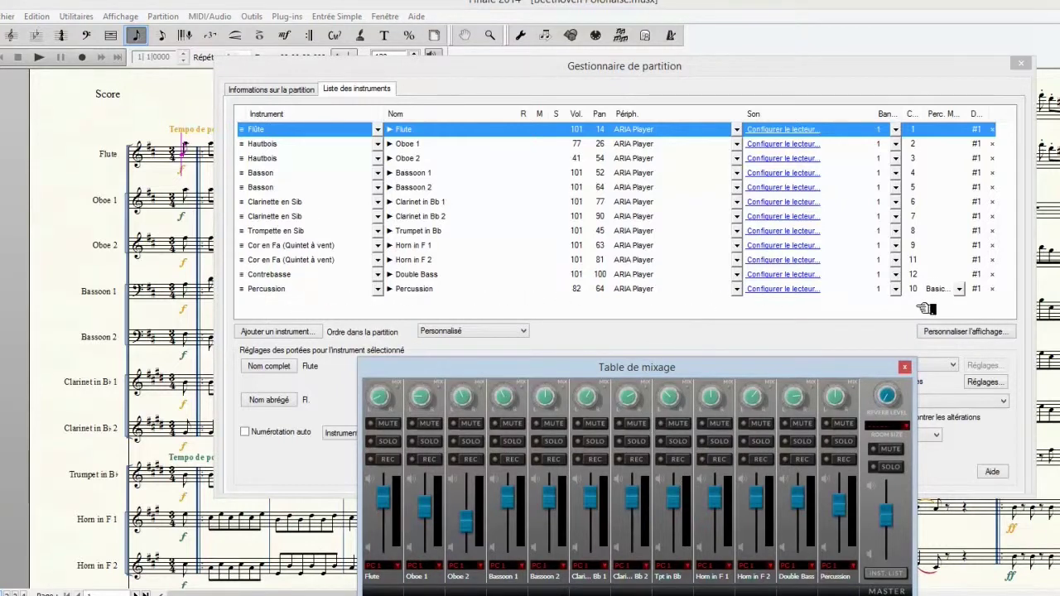
Examine the percussion MIDI map choices available for the Percussion instrument without changing the selection.
left_click(960, 289)
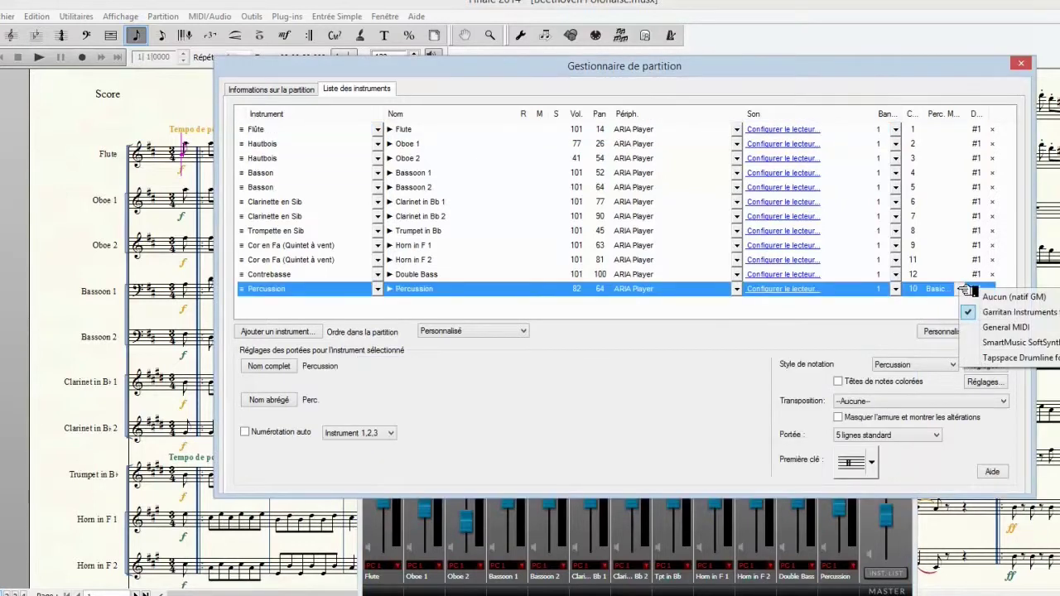
left_click(900, 309)
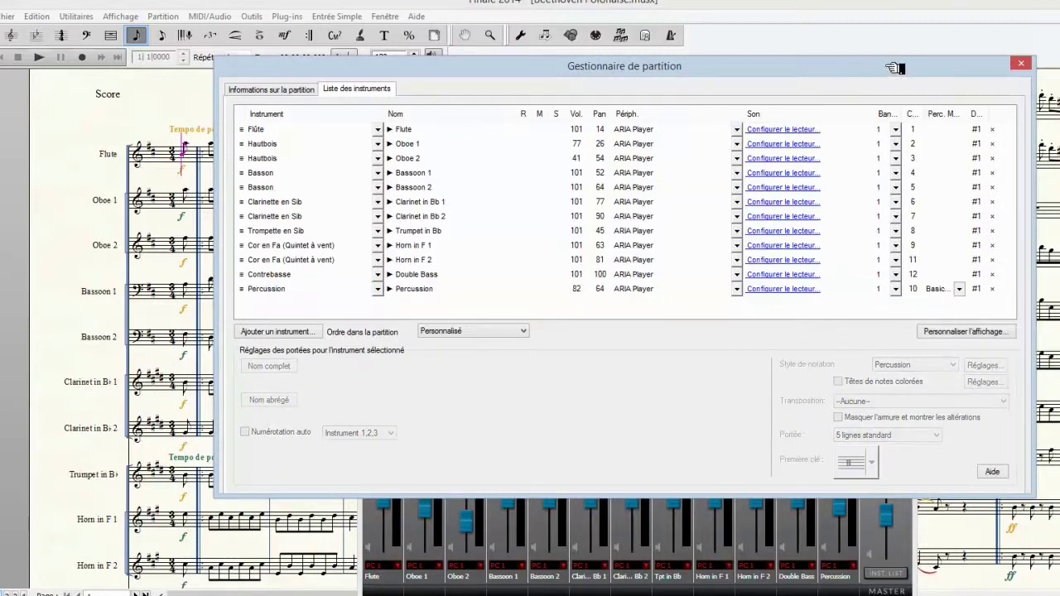
Reposition the Score Manager, assign Kontakt 5 as the Flute's playback device and close the mixer.
left_click_drag(894, 68, 893, 65)
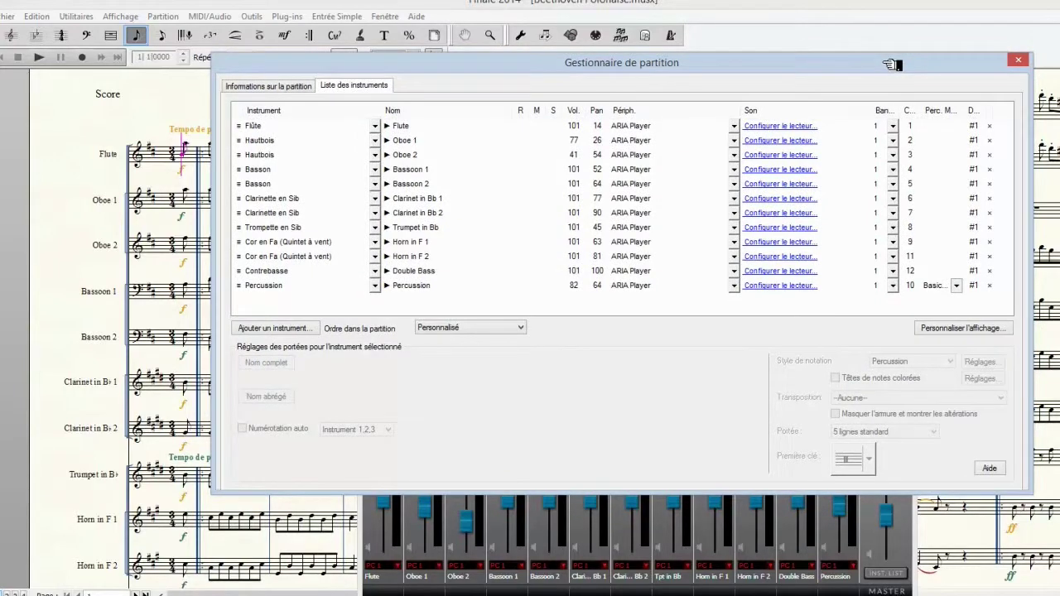
left_click_drag(808, 63, 876, 38)
left_click(801, 102)
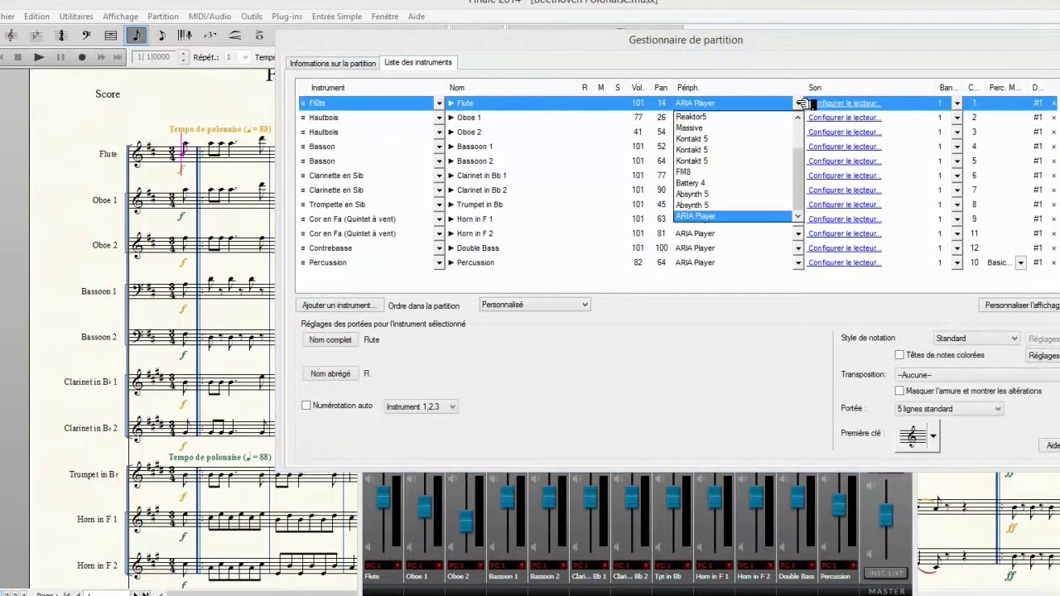
left_click(714, 138)
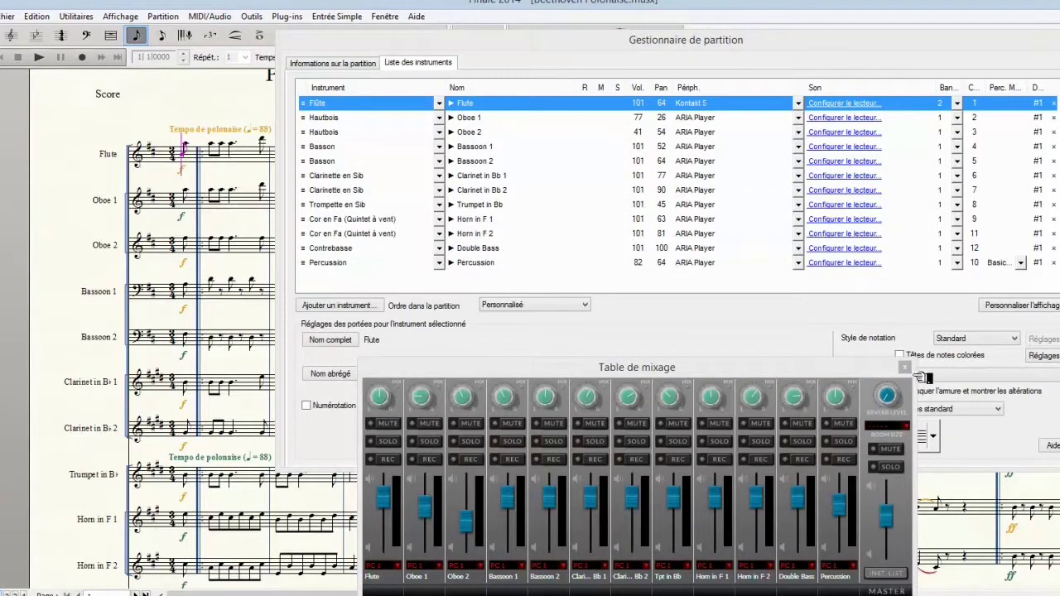
left_click(906, 368)
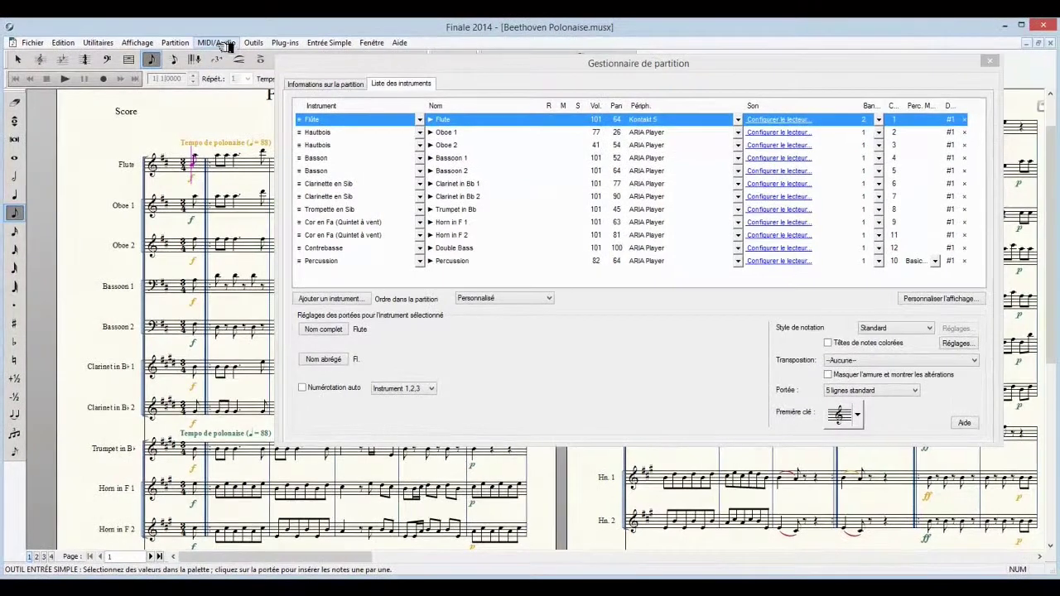
Check the instruments assigned in the VST banks and effects setup and the VST plug-in folder list, and close both dialogs.
left_click(215, 34)
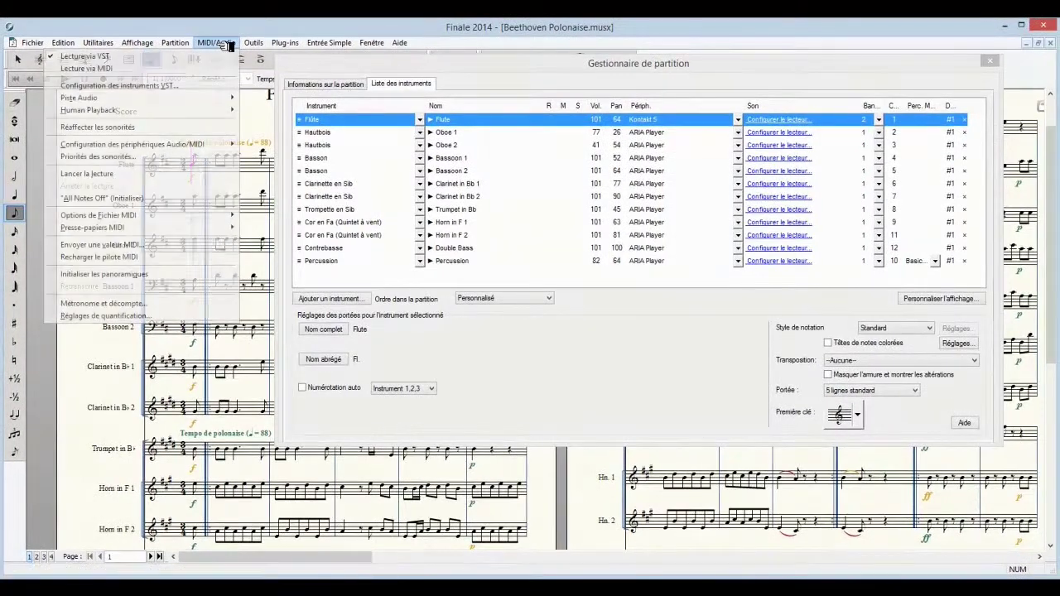
left_click(166, 85)
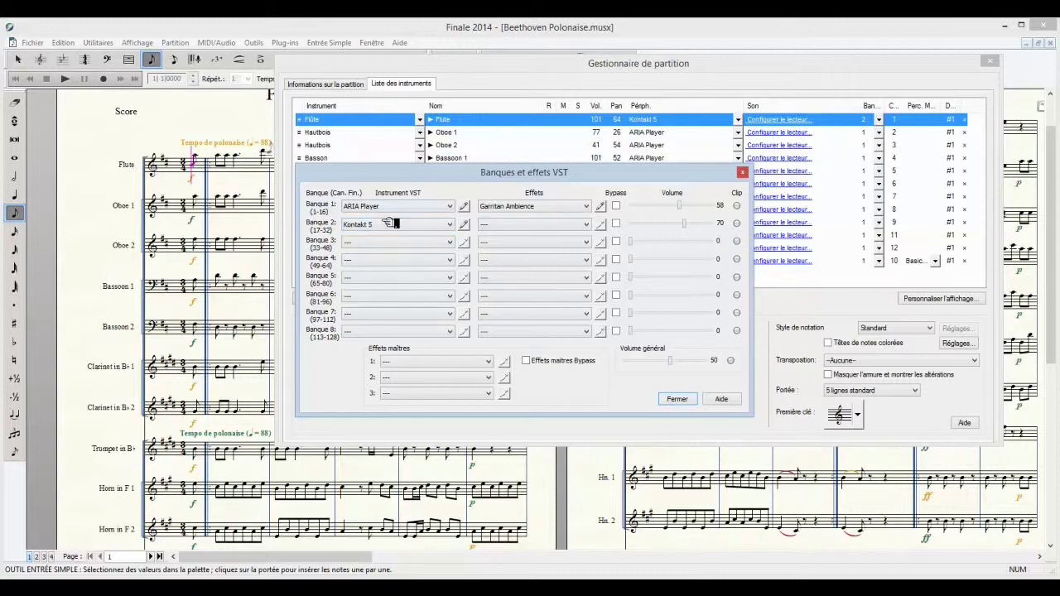
left_click(212, 43)
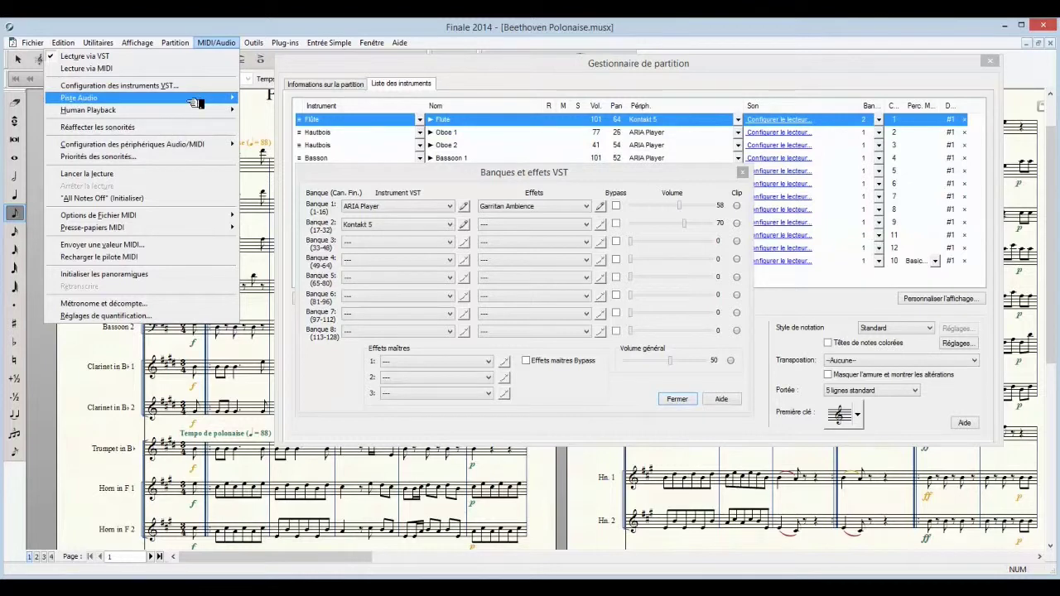
mouse_move(203, 145)
left_click(281, 169)
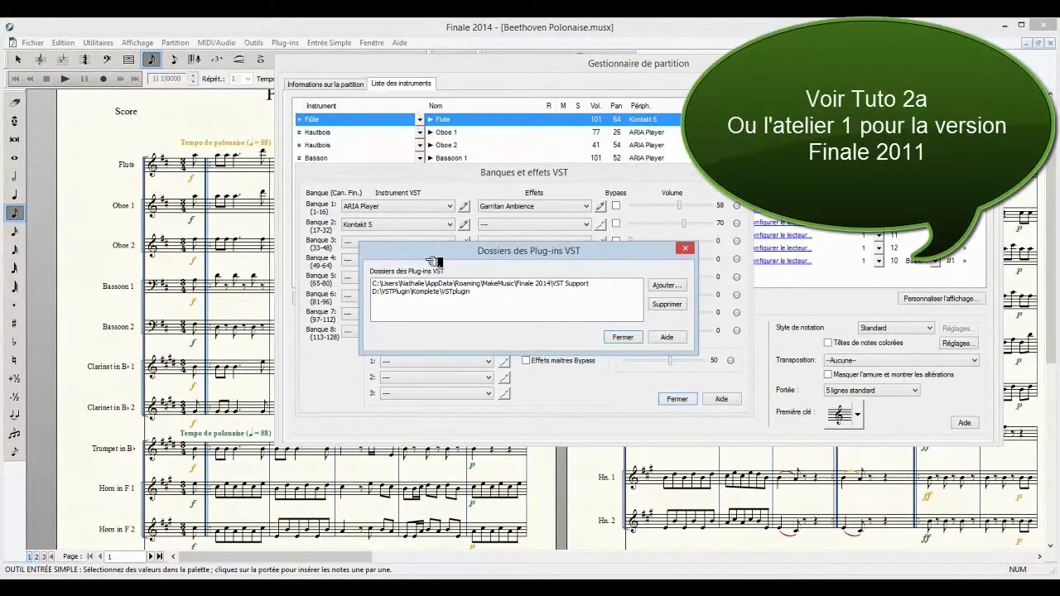
left_click(623, 337)
left_click(687, 406)
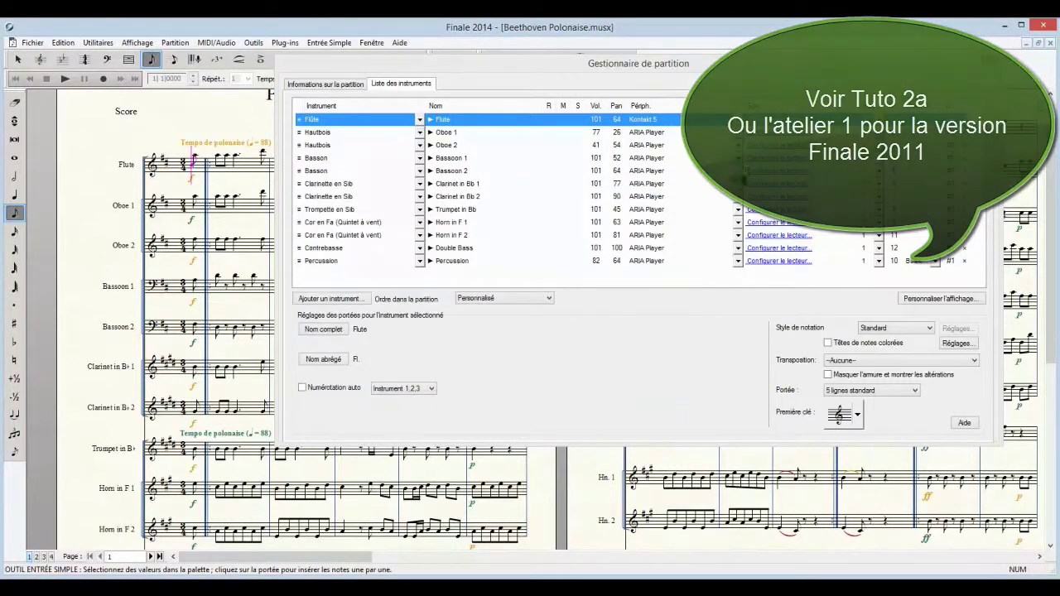
Look through the playback devices offered for the Flute without changing the selection.
left_click(738, 119)
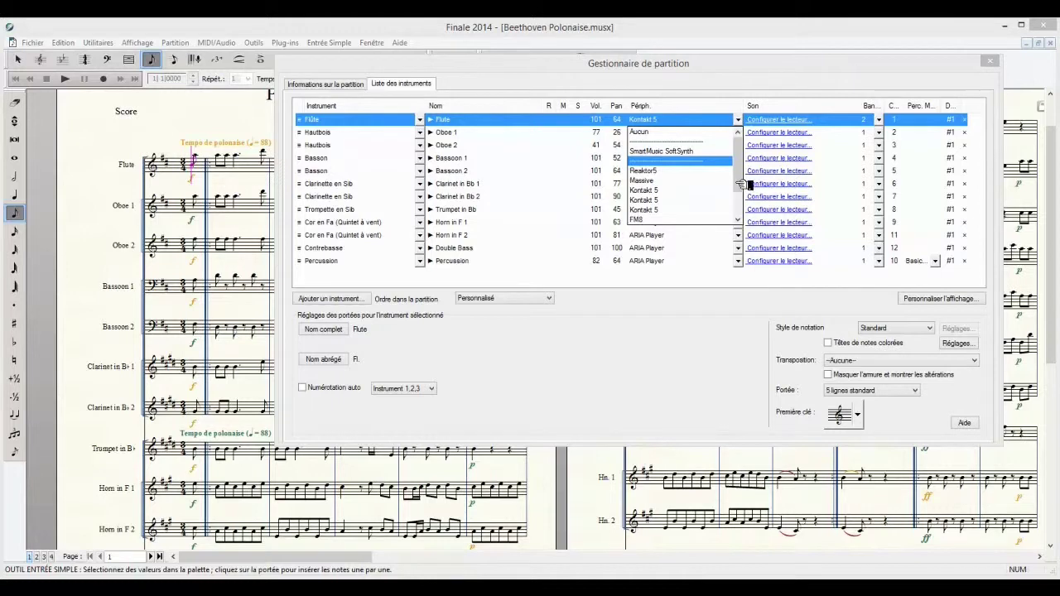
scroll(743, 187, "down", 2)
left_click(739, 121)
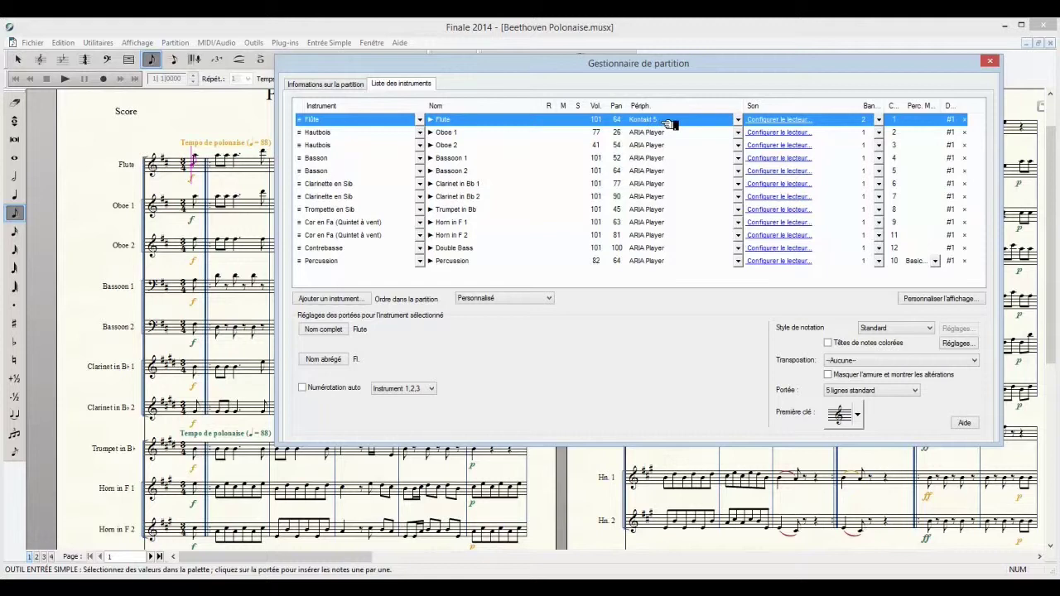
Open the Flute's Kontakt player, move its window fully into view and browse the libraries to the Kontakt Factory Library.
left_click(782, 120)
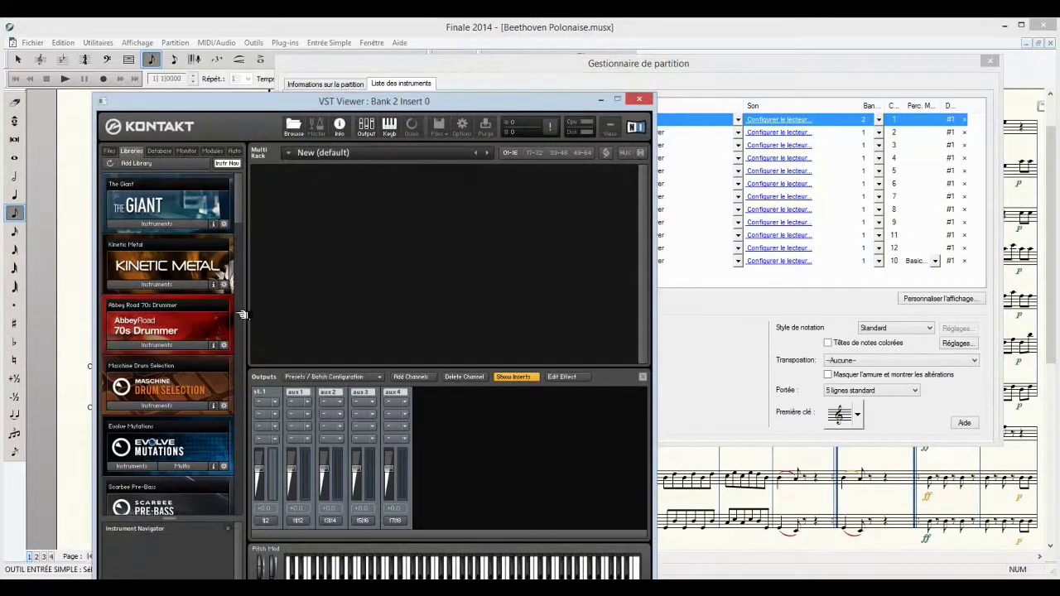
left_click_drag(242, 209, 244, 259)
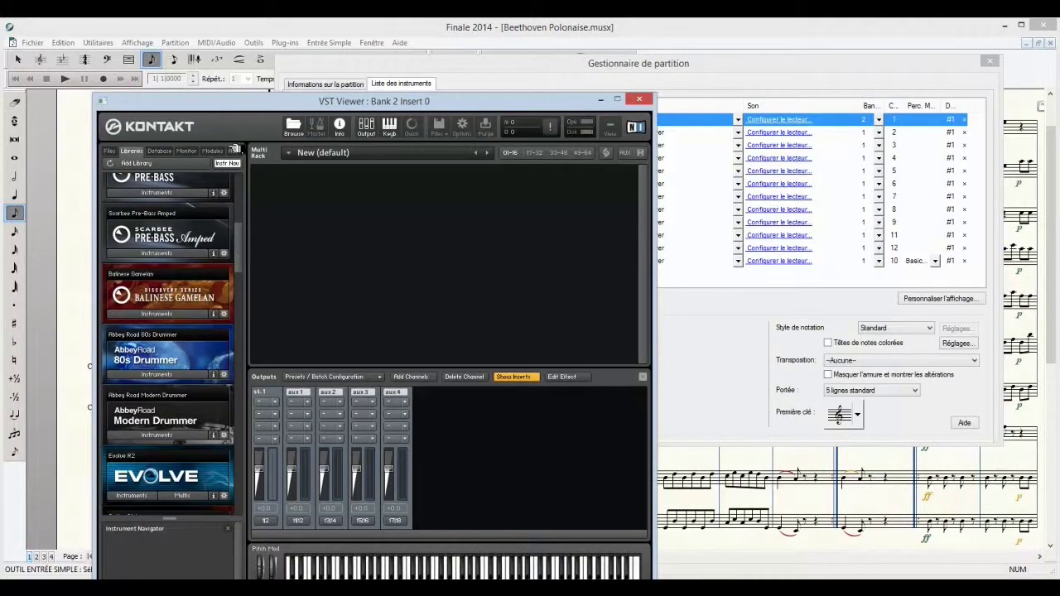
left_click_drag(253, 95, 232, 26)
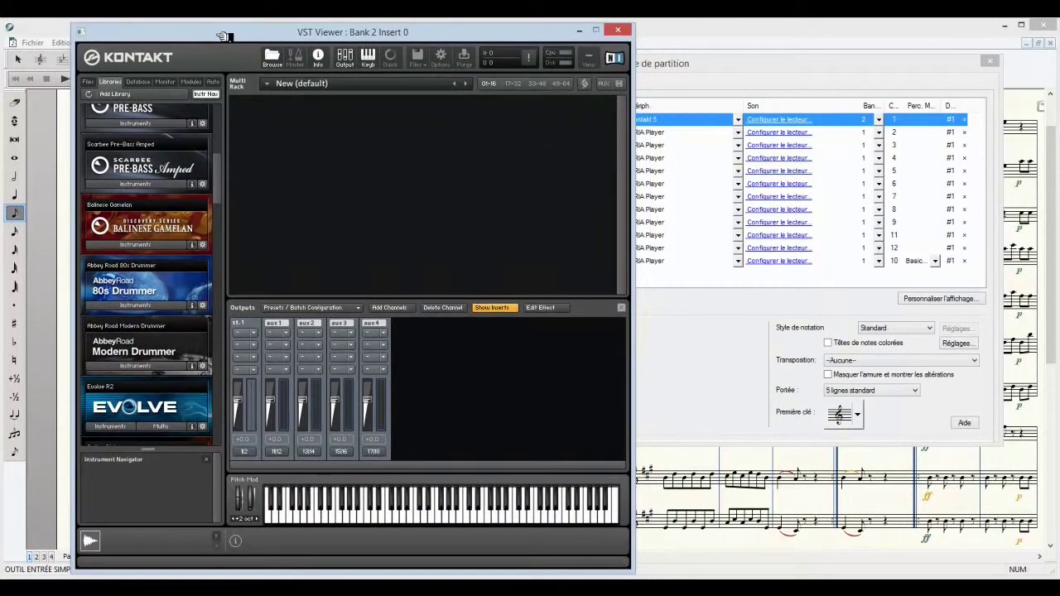
left_click_drag(202, 154, 224, 329)
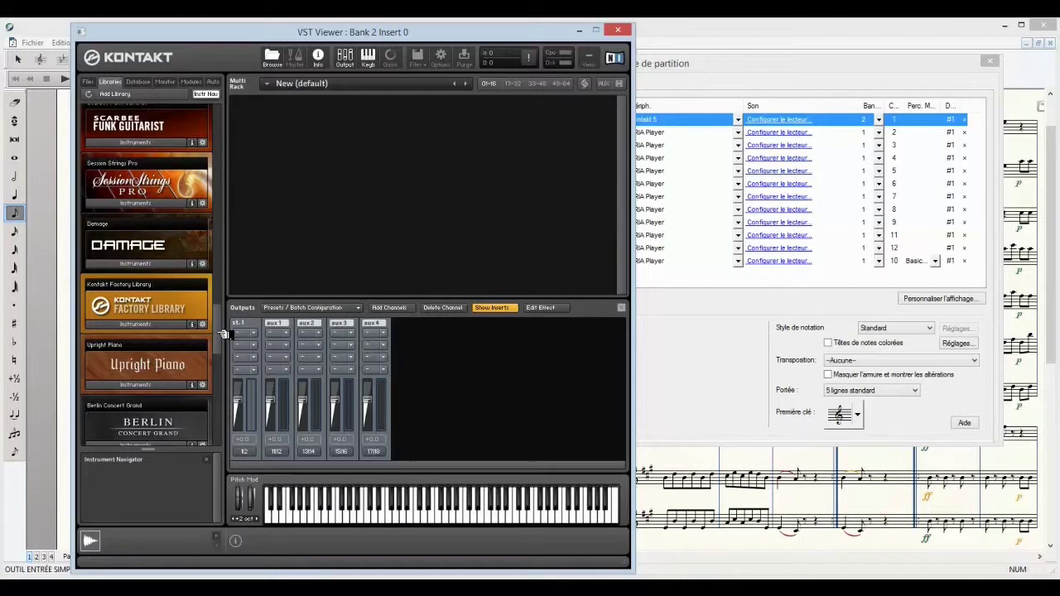
Load Flute.nki from the Orchestral > 2 - VSL Woodwinds folder of the Kontakt Factory Library.
left_click(154, 326)
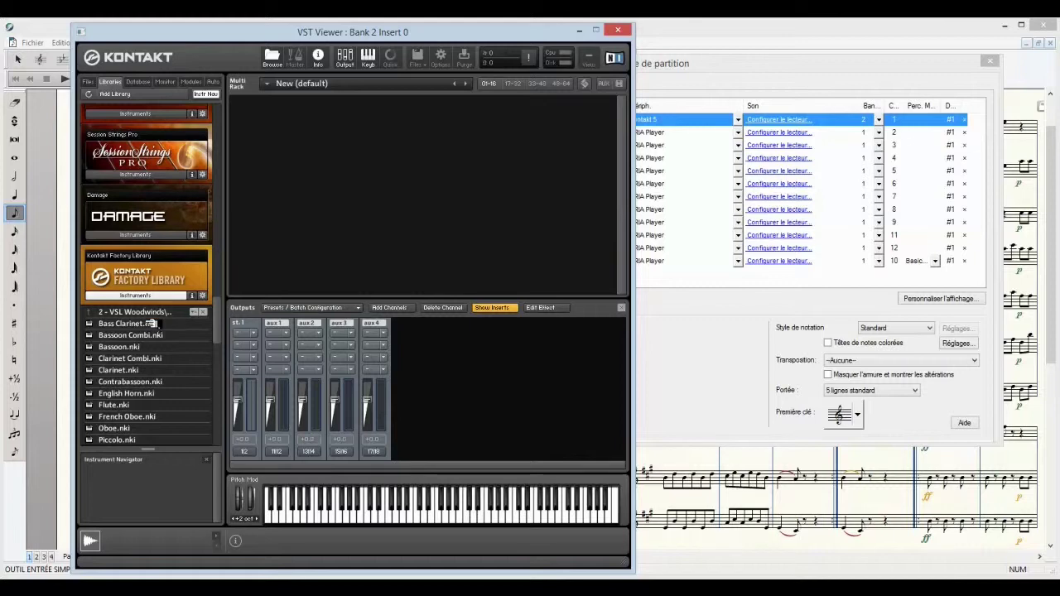
left_click(93, 312)
left_click(94, 312)
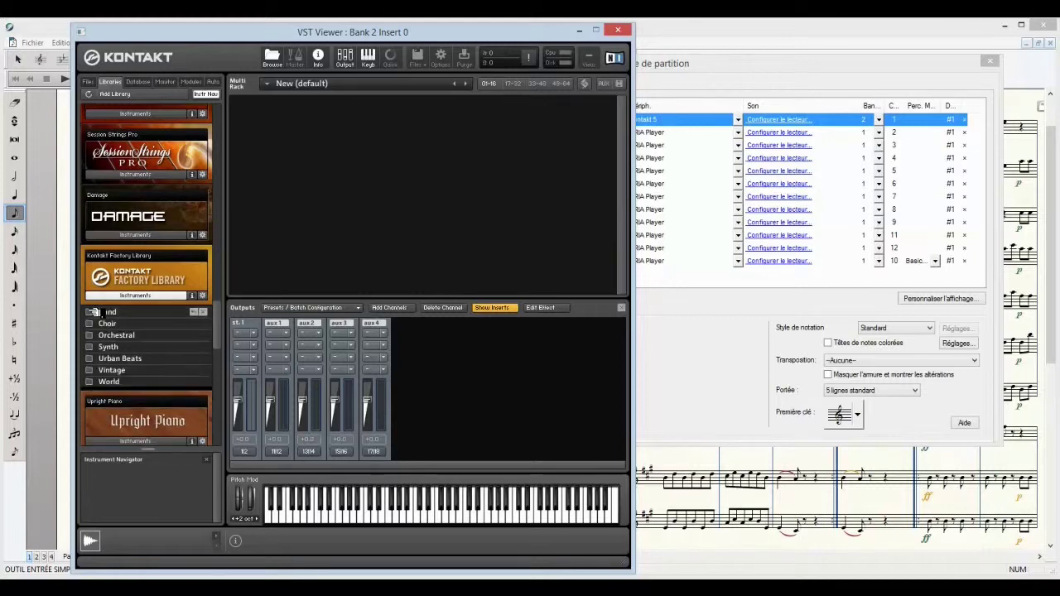
left_click(121, 335)
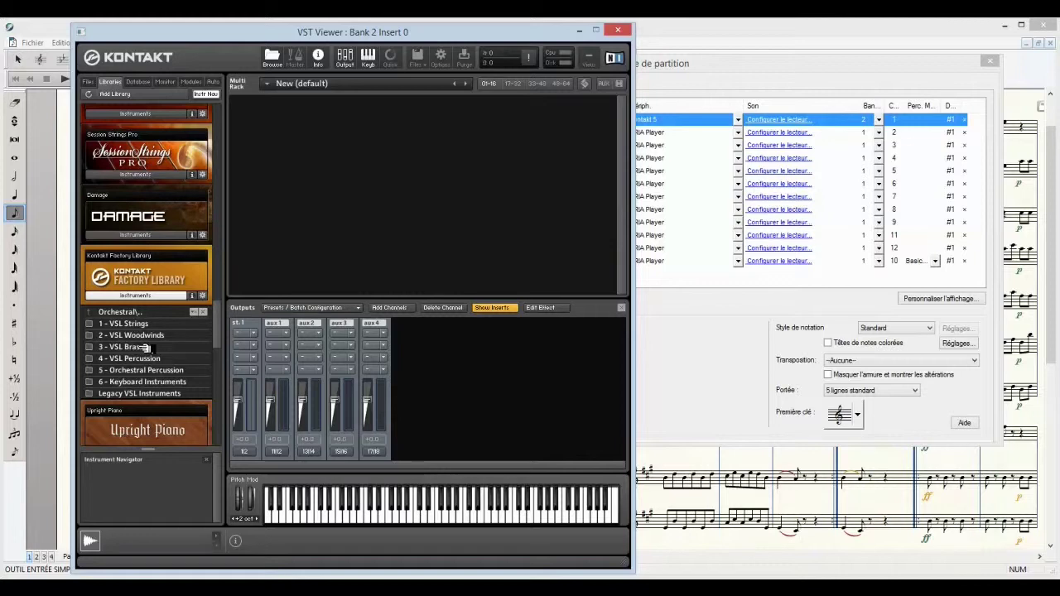
left_click(144, 337)
double_click(147, 337)
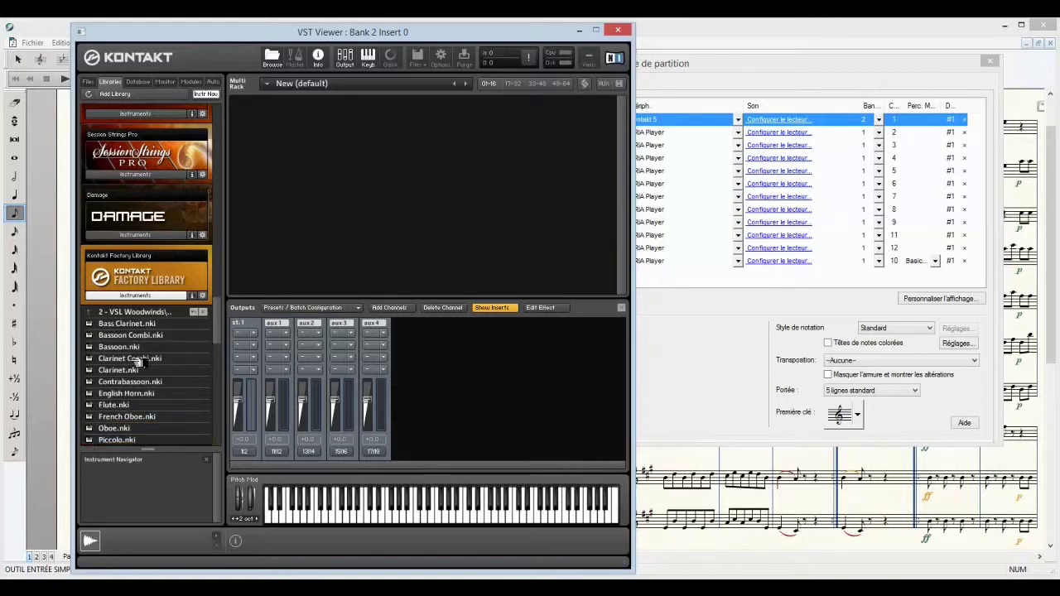
double_click(130, 407)
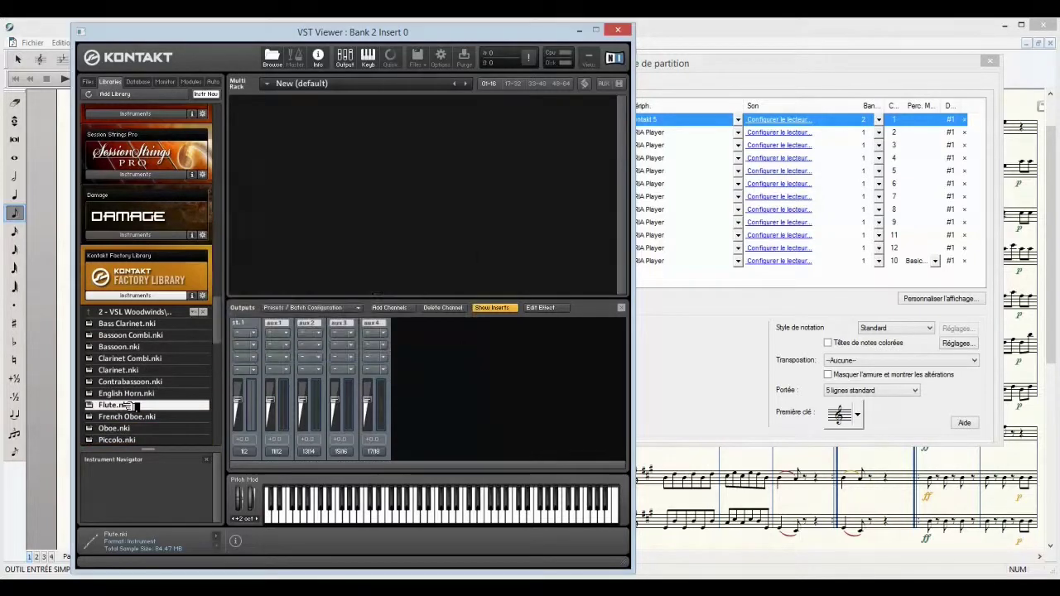
Move the Kontakt window aside to uncover the score and audition the flute with a few notes on the virtual keyboard.
left_click_drag(331, 32, 687, 39)
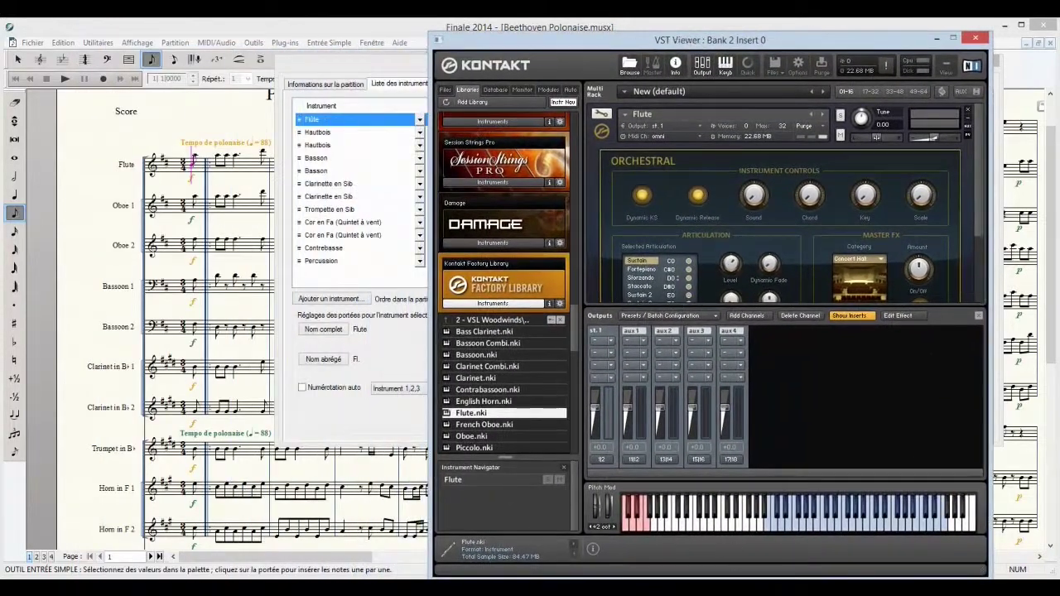
left_click(851, 524)
left_click(791, 527)
left_click(789, 526)
Try the flute's Staccato, Sustain and Sforzando articulations, including by keyswitch, and audition them with notes on the virtual keyboard.
scroll(985, 240, "down", 2)
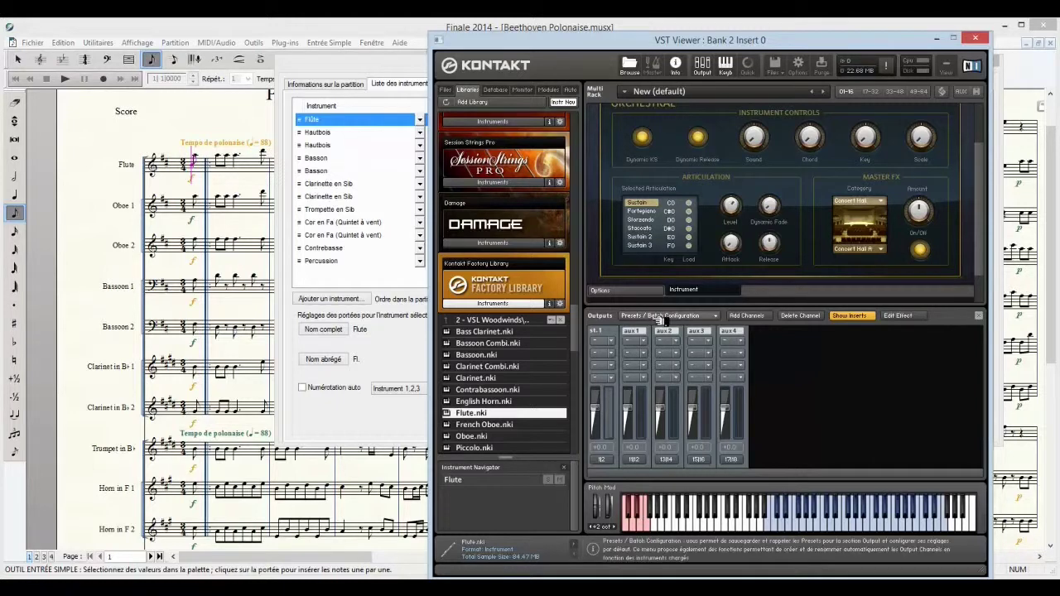
left_click(648, 229)
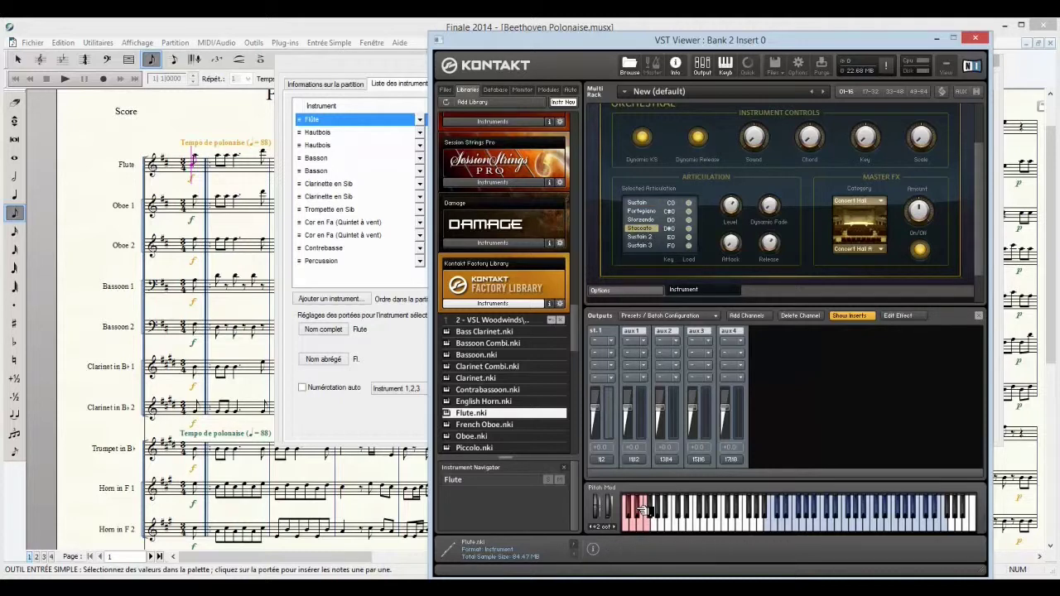
left_click(640, 203)
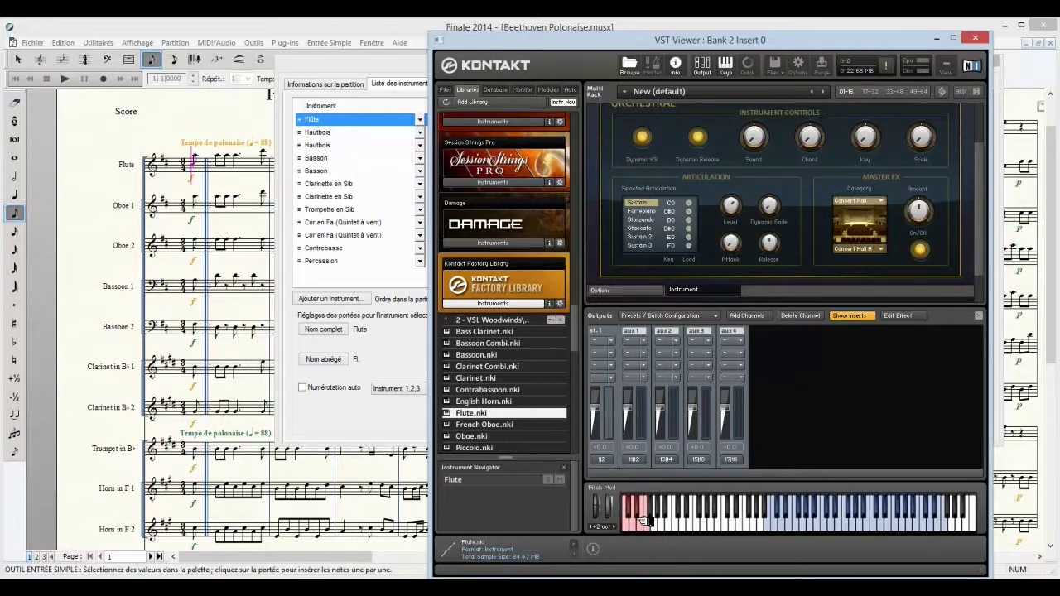
left_click(644, 510)
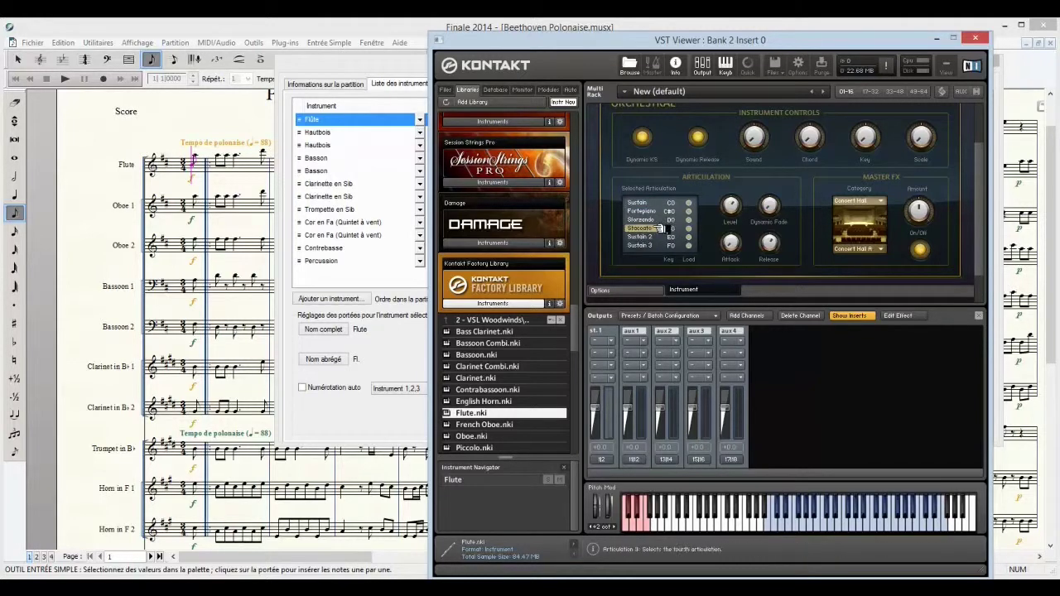
left_click(797, 520)
left_click(853, 520)
left_click(820, 520)
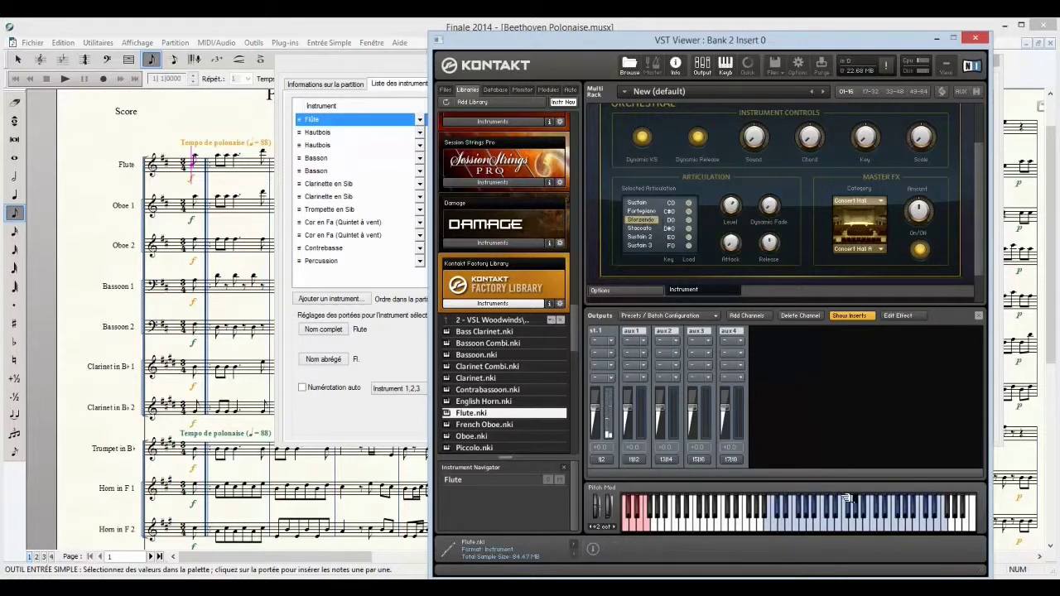
left_click(837, 525)
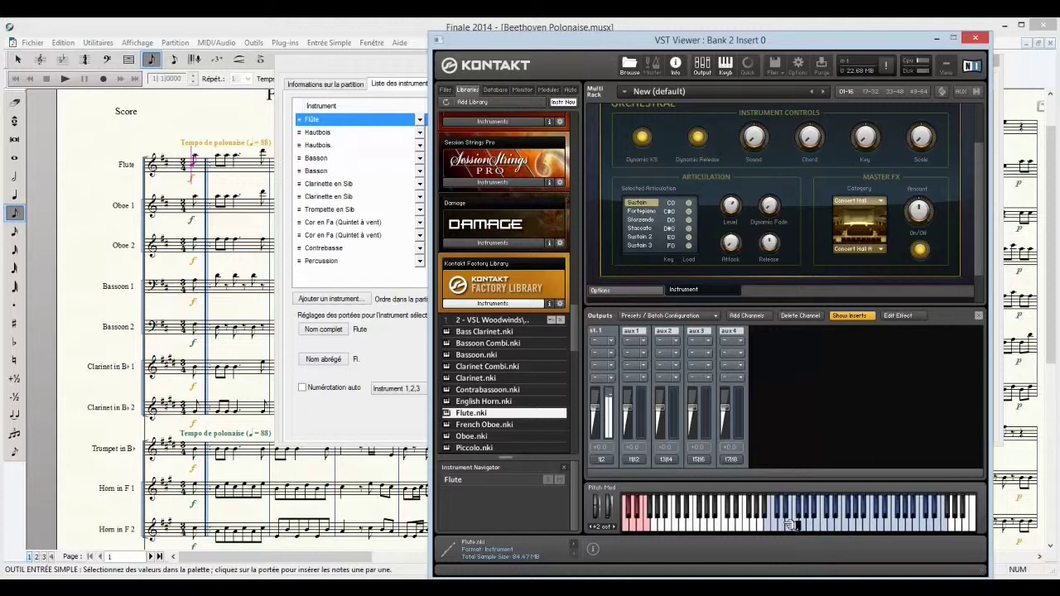
Select the flute's Staccato articulation, move the Kontakt window aside and close the Score Manager.
left_click(643, 228)
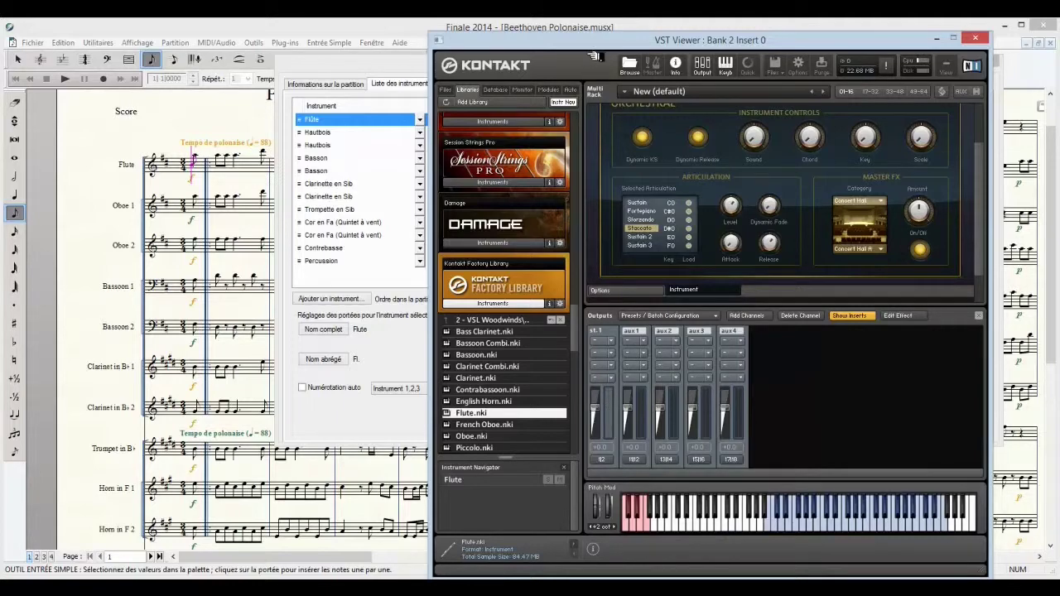
left_click_drag(596, 46, 666, 40)
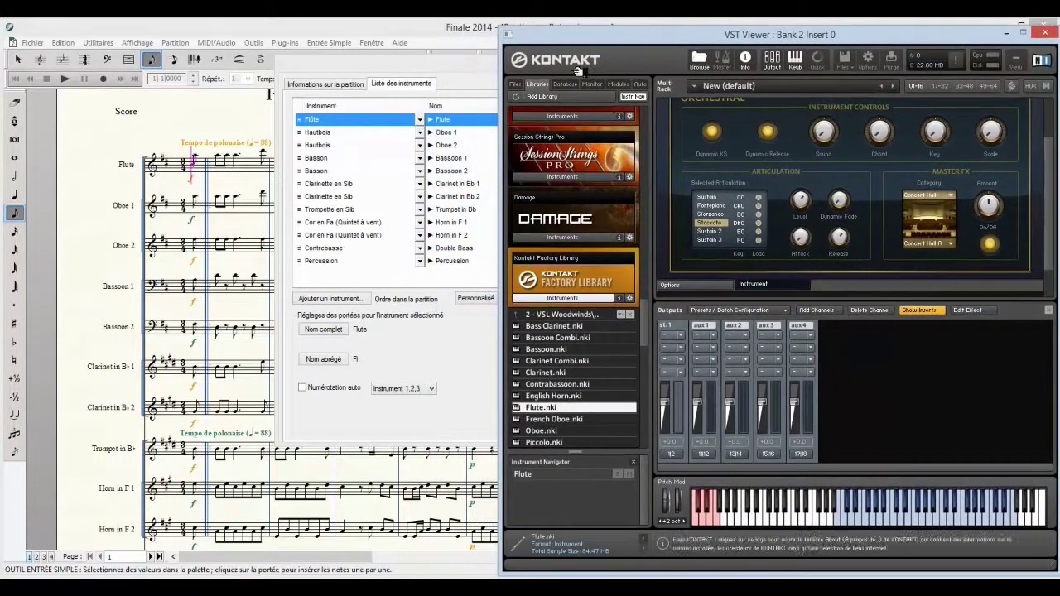
left_click(403, 64)
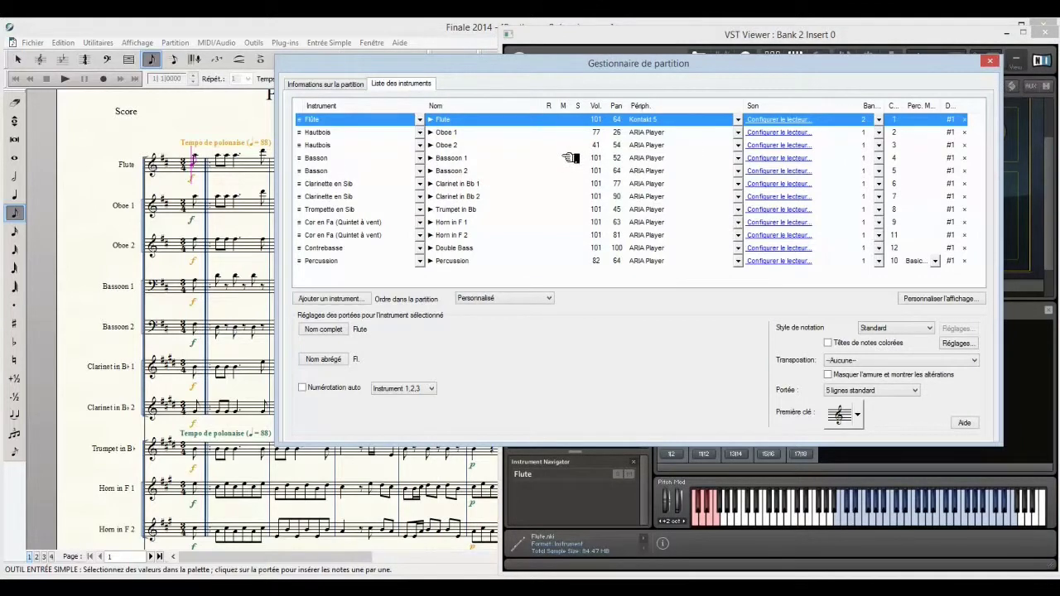
left_click(990, 61)
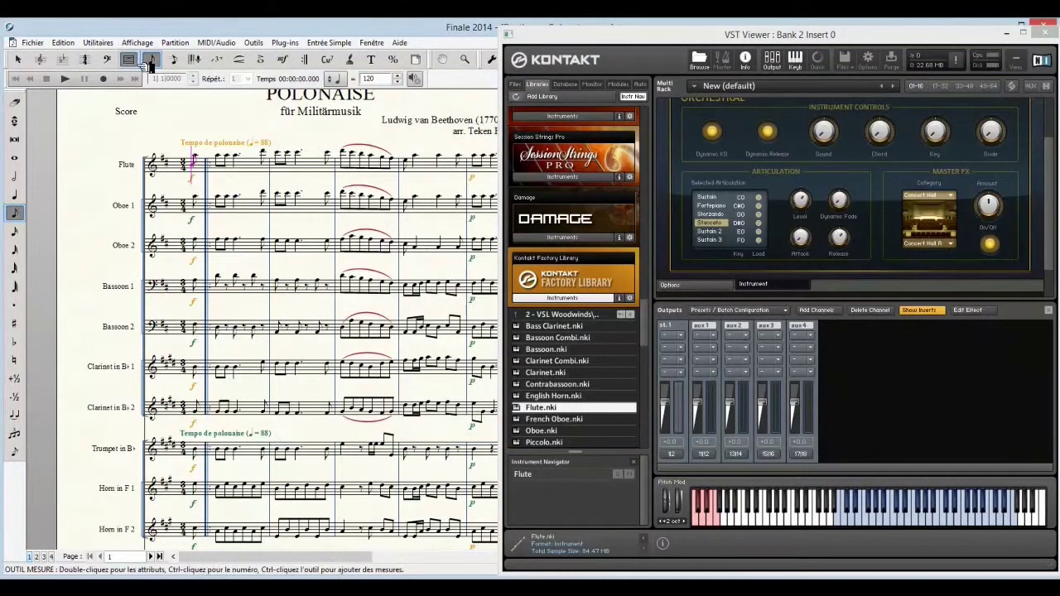
Play back the opening measures with the flute on Staccato, and again with Sustain selected, stopping each time.
left_click(66, 79)
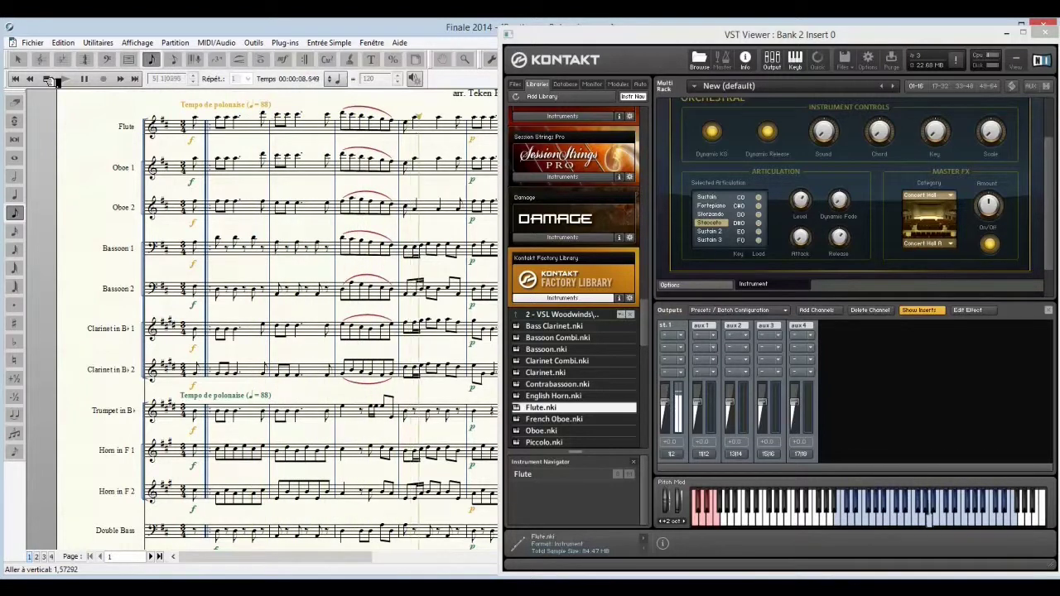
left_click(48, 79)
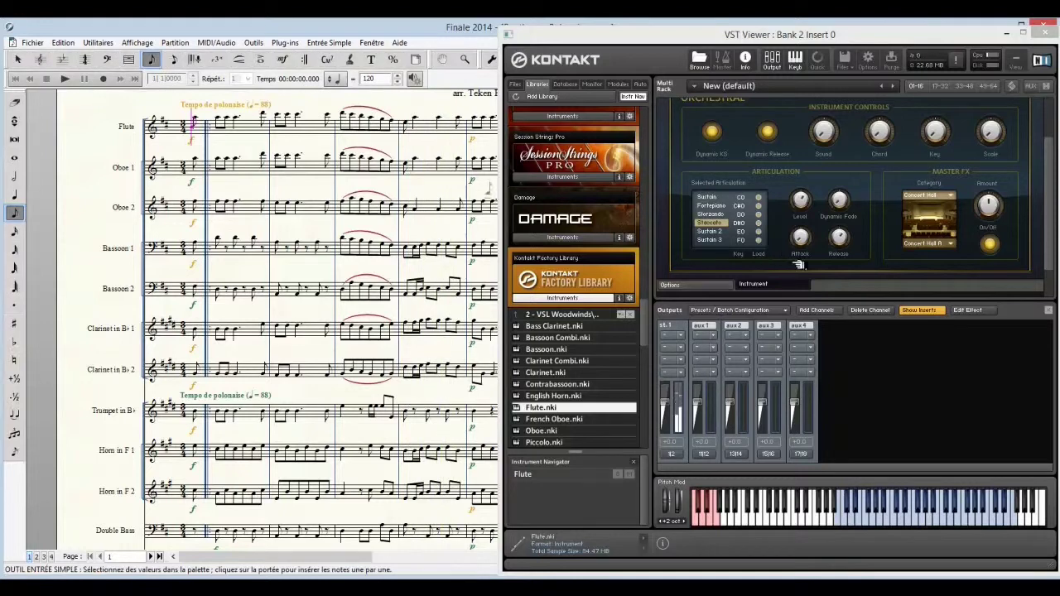
left_click(713, 197)
left_click(73, 79)
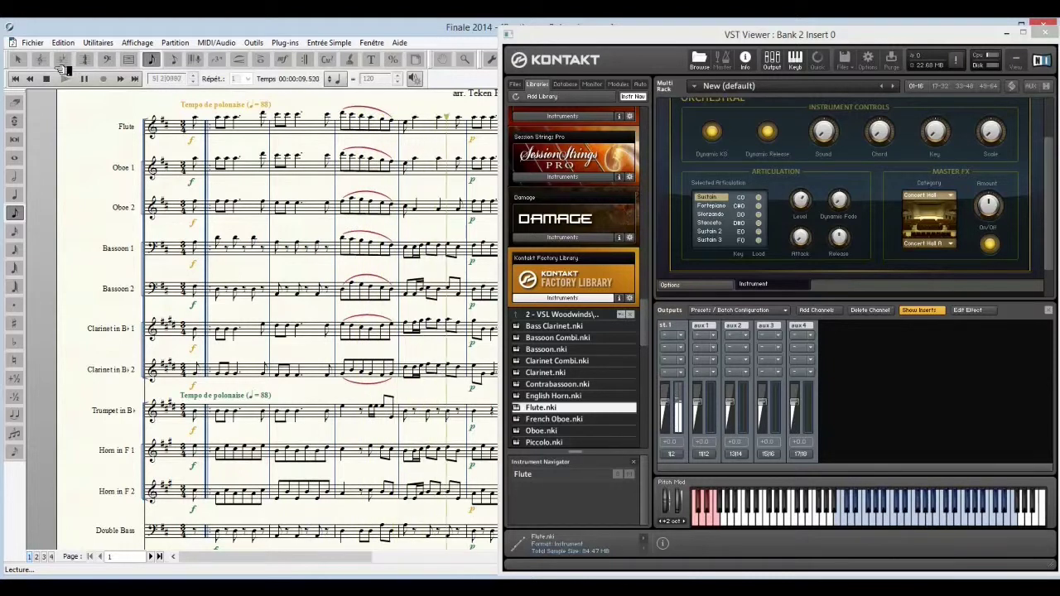
left_click(50, 78)
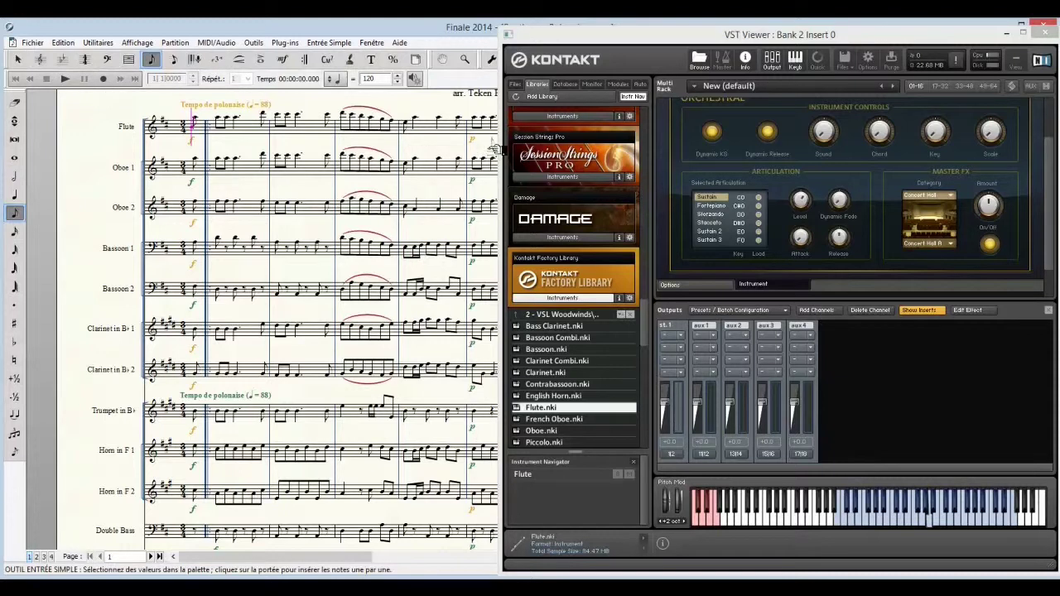
Set the Human Playback style to None in the playback settings and play back the score to check it.
left_click(421, 79)
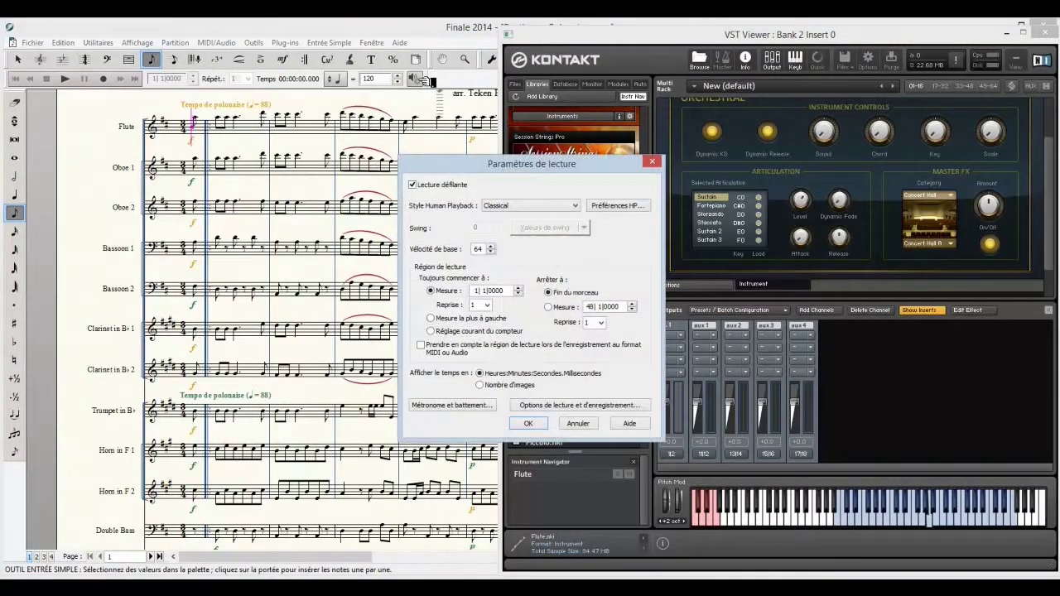
left_click(584, 207)
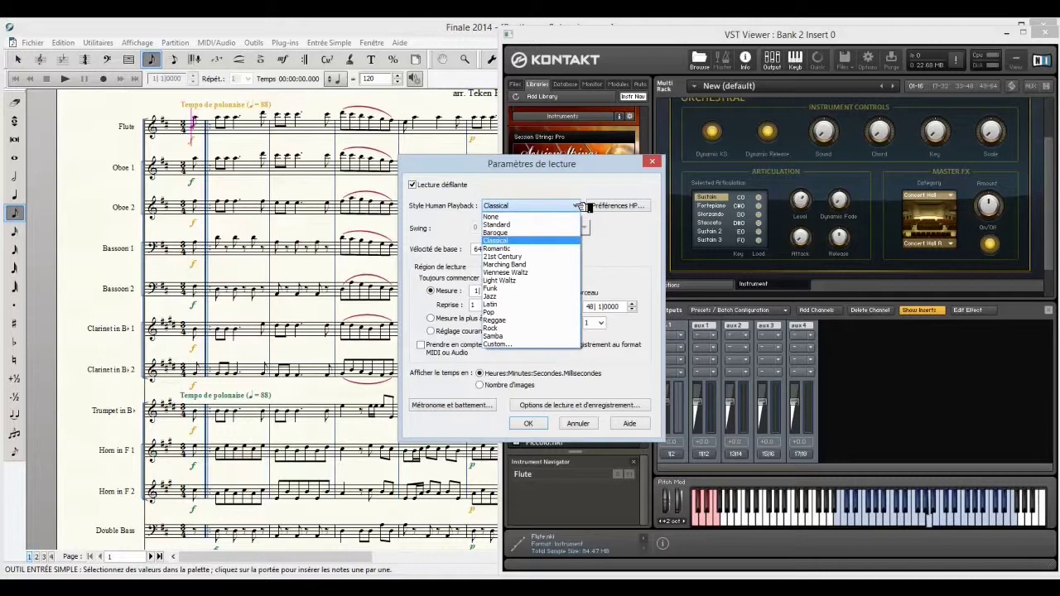
left_click(560, 217)
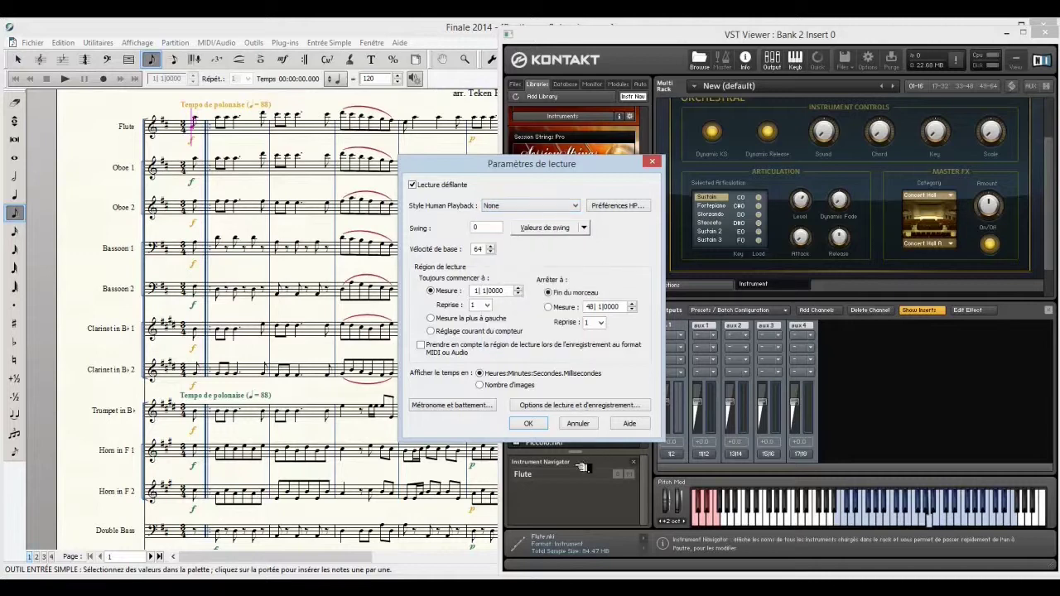
left_click(527, 423)
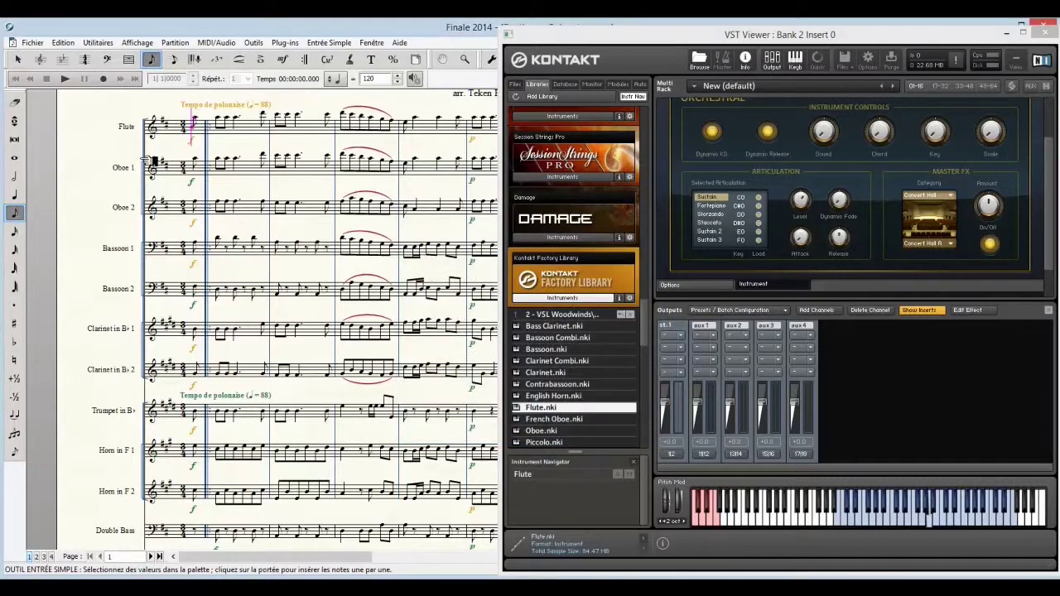
key("space")
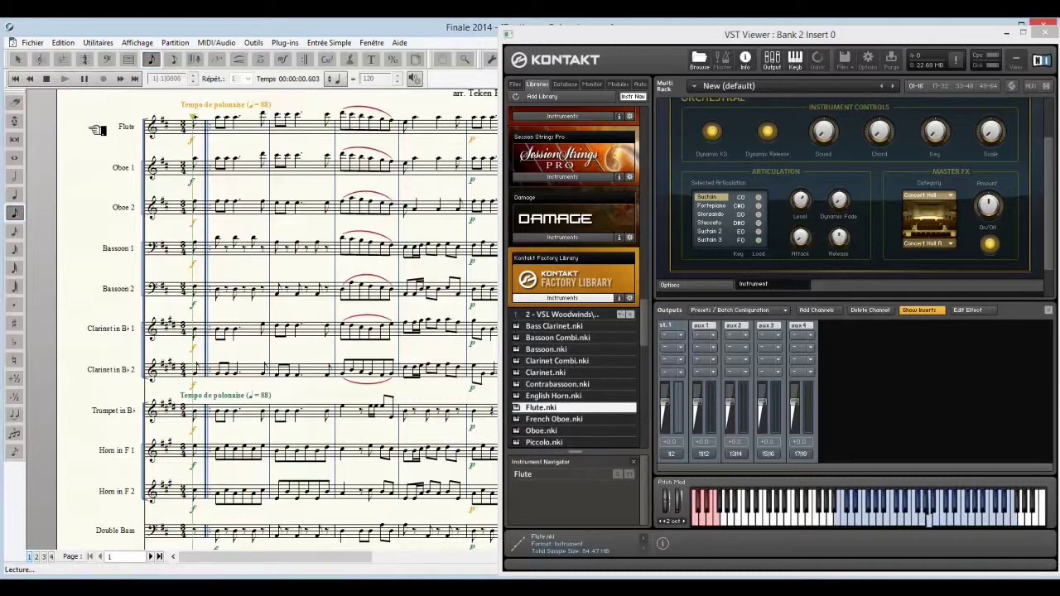
left_click(50, 78)
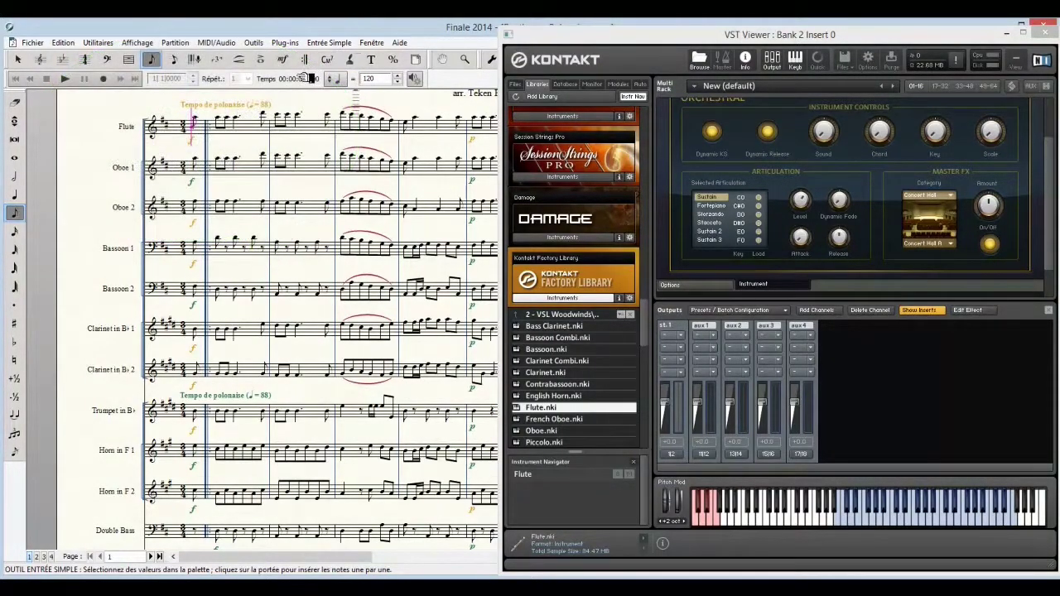
Create a text expression reading "Sustain" on the flute's first note.
left_click(286, 59)
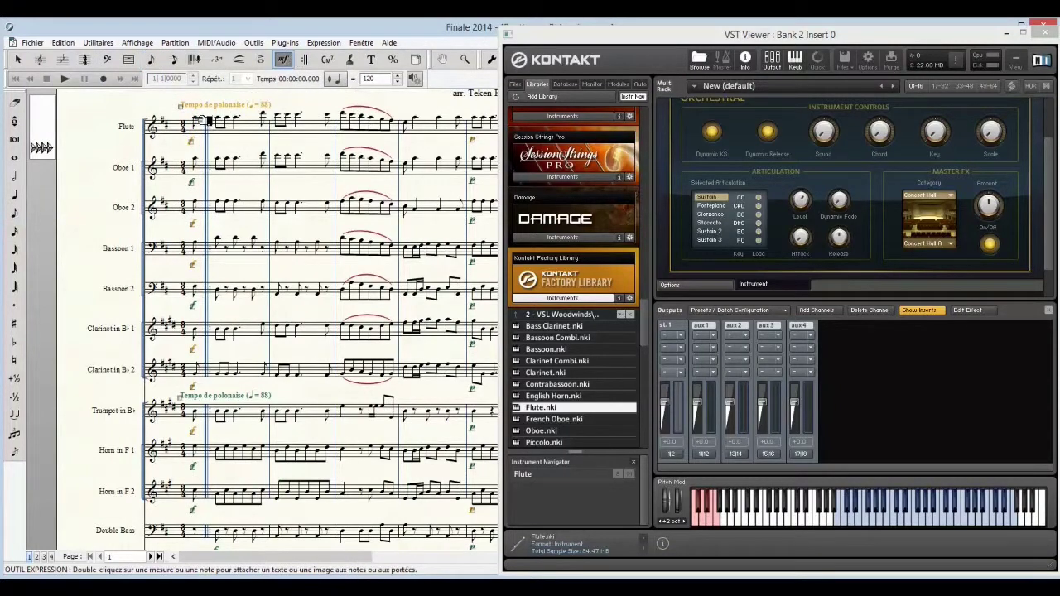
double_click(201, 121)
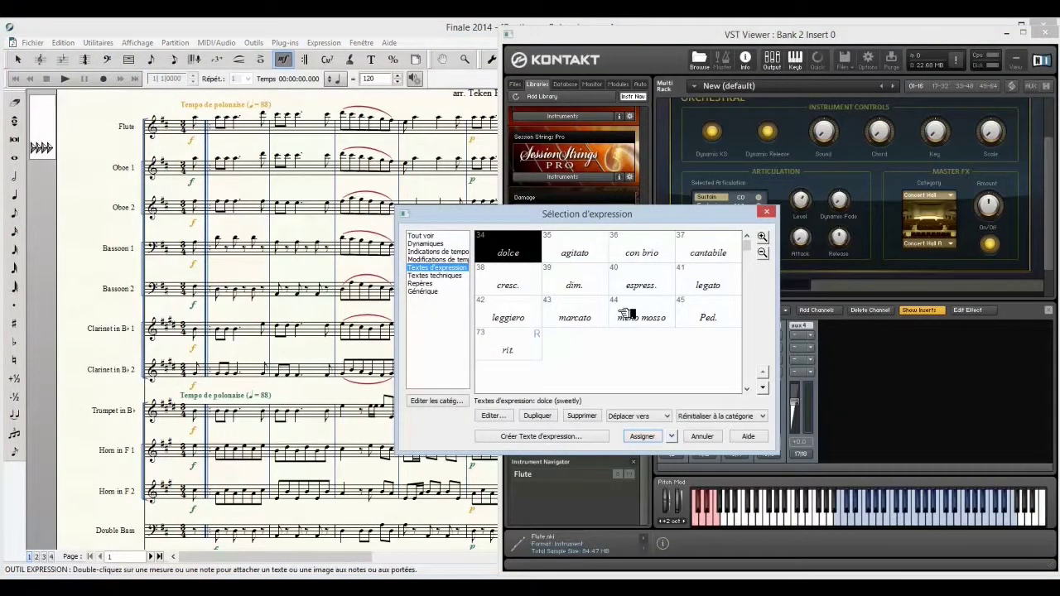
left_click(560, 437)
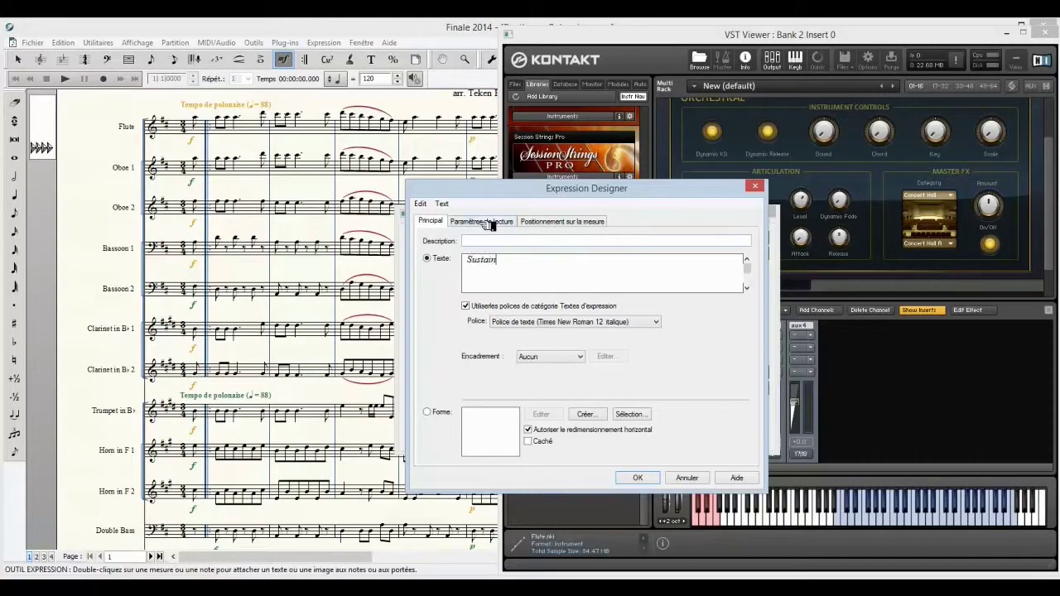
Give the Sustain expression the playback type Transfert with 3 units and data 144, 24 and 127, and assign it to the flute.
left_click(481, 222)
left_click(501, 254)
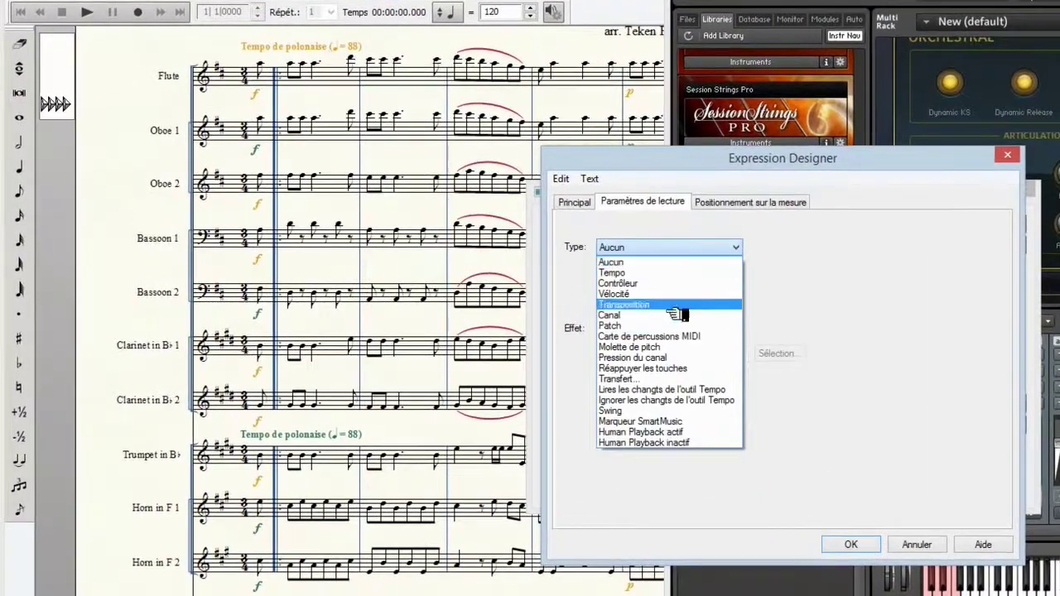
left_click(684, 379)
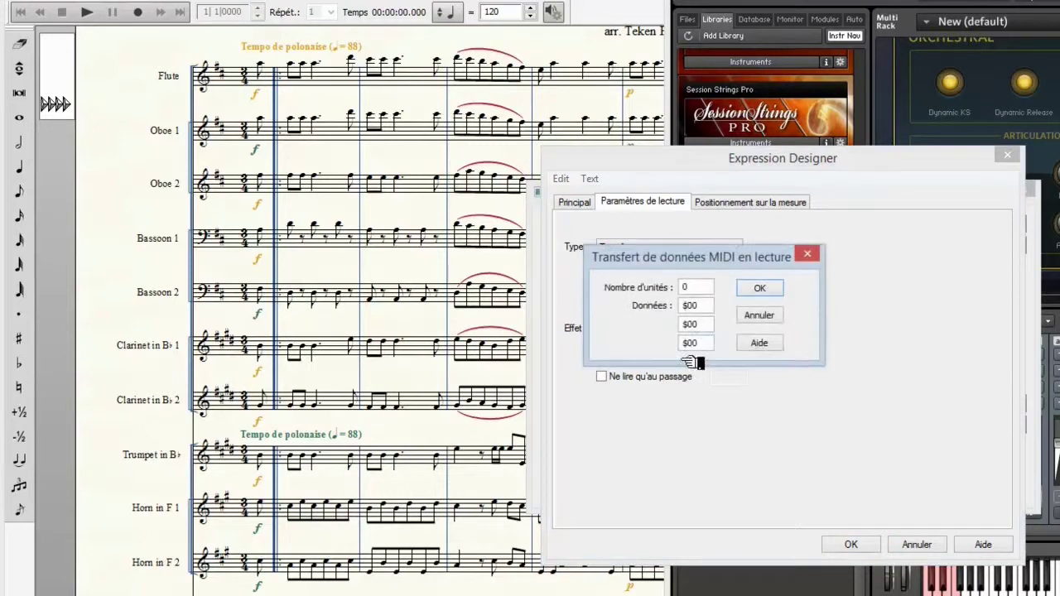
type("3")
double_click(690, 306)
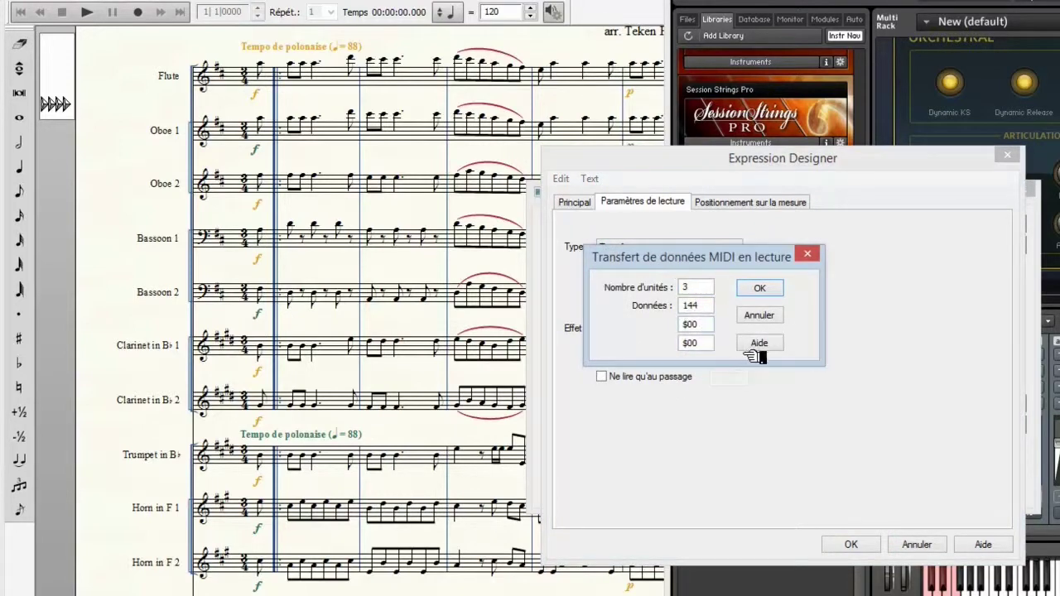
double_click(690, 327)
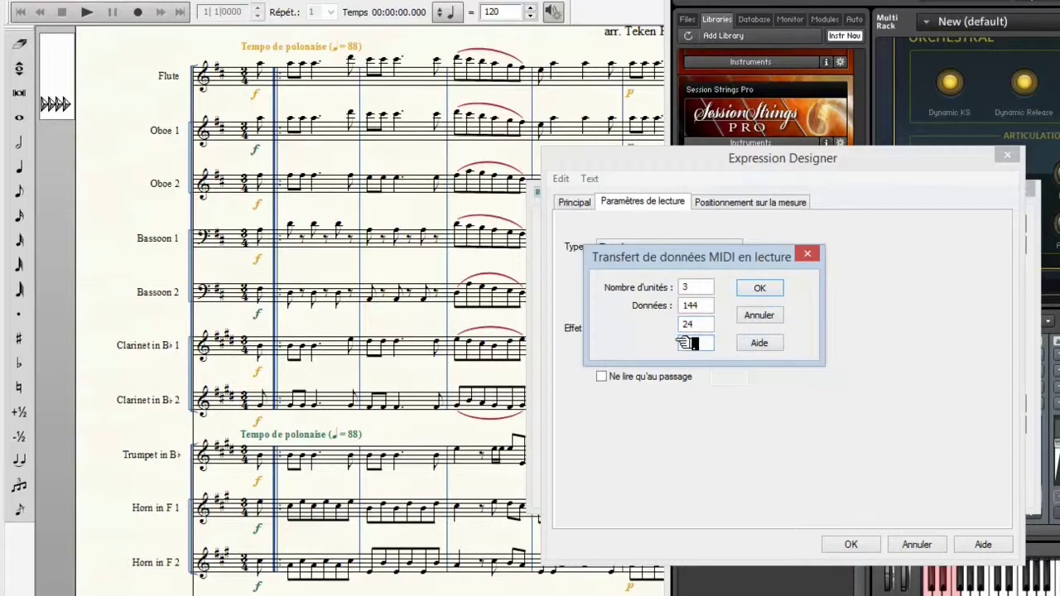
type("127")
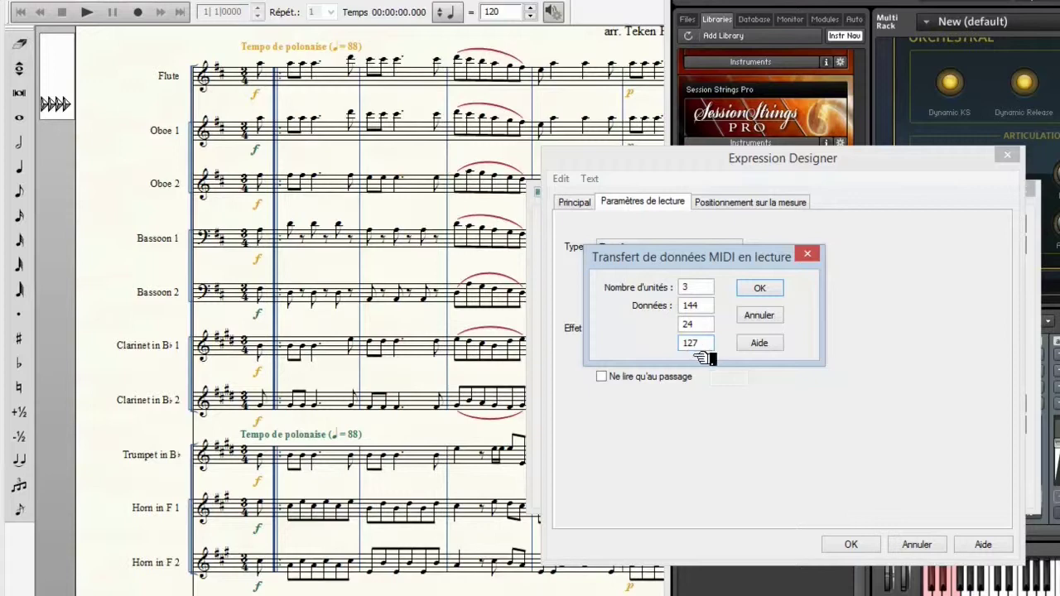
left_click(761, 289)
left_click(852, 544)
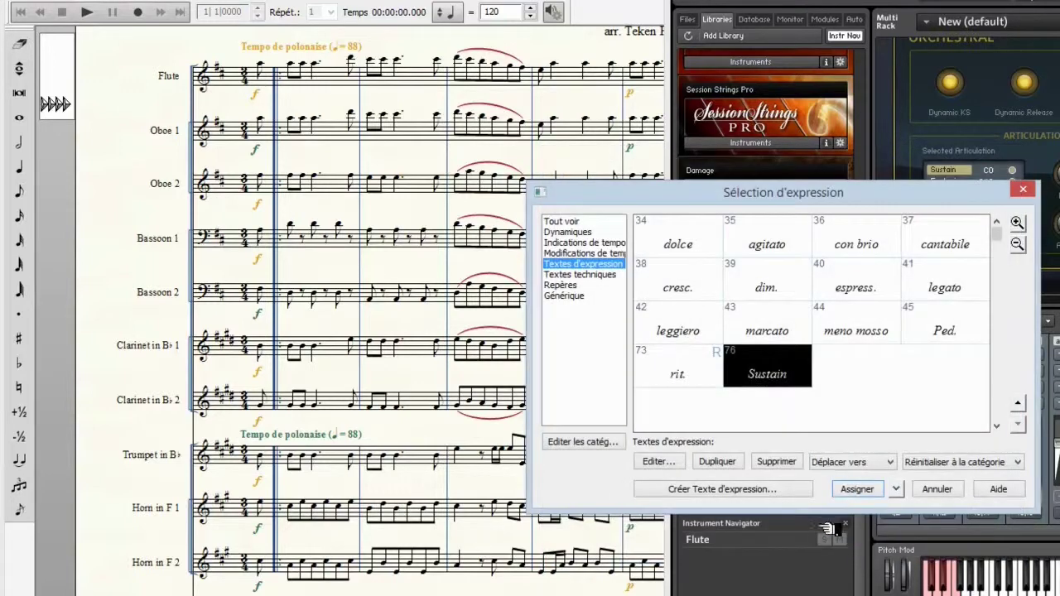
left_click(865, 490)
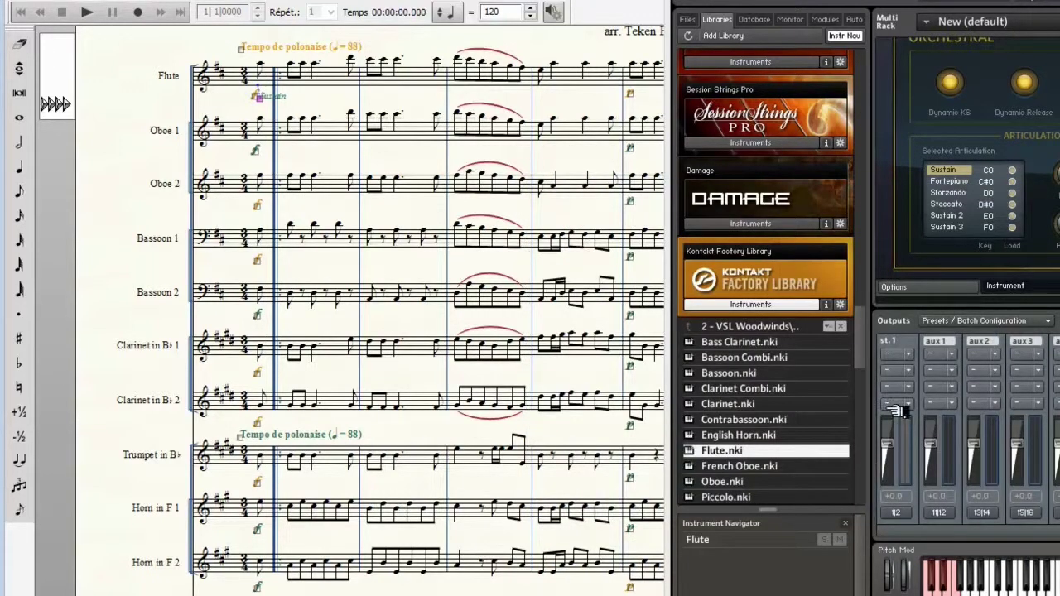
Set the Kontakt flute to Staccato and play back the opening to test the Sustain expression's keyswitch.
left_click(953, 205)
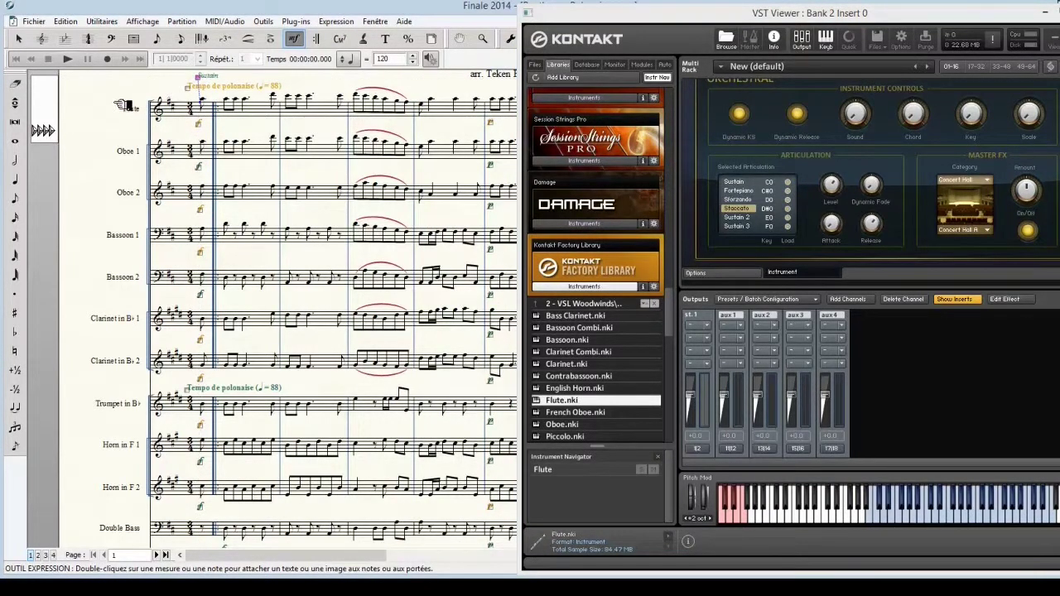
left_click(71, 60)
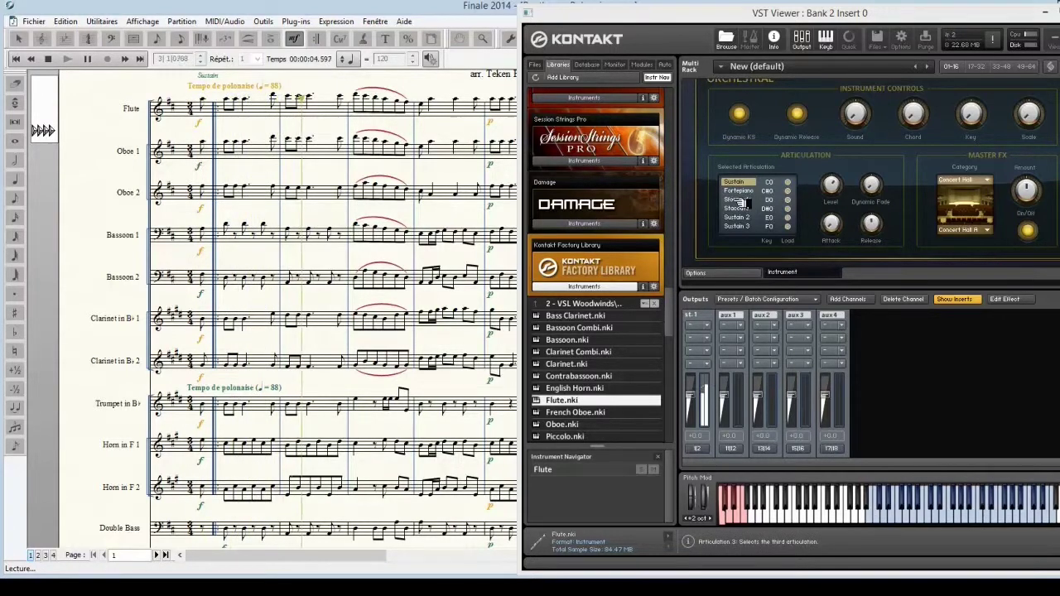
left_click(55, 60)
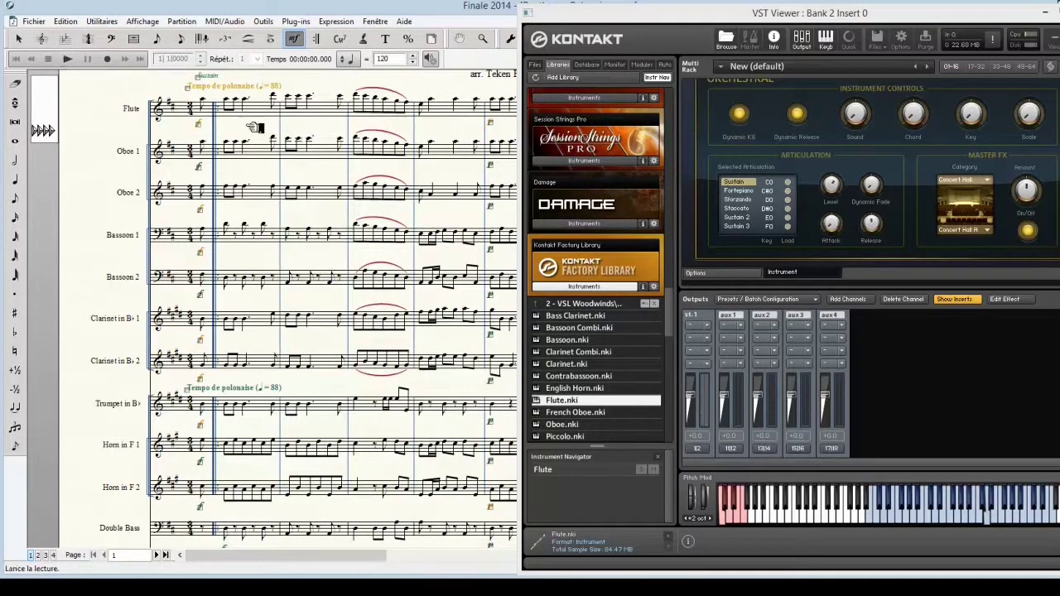
Create a text expression "Piz" on the flute's first slurred group and set its playback type to Transfert.
double_click(369, 97)
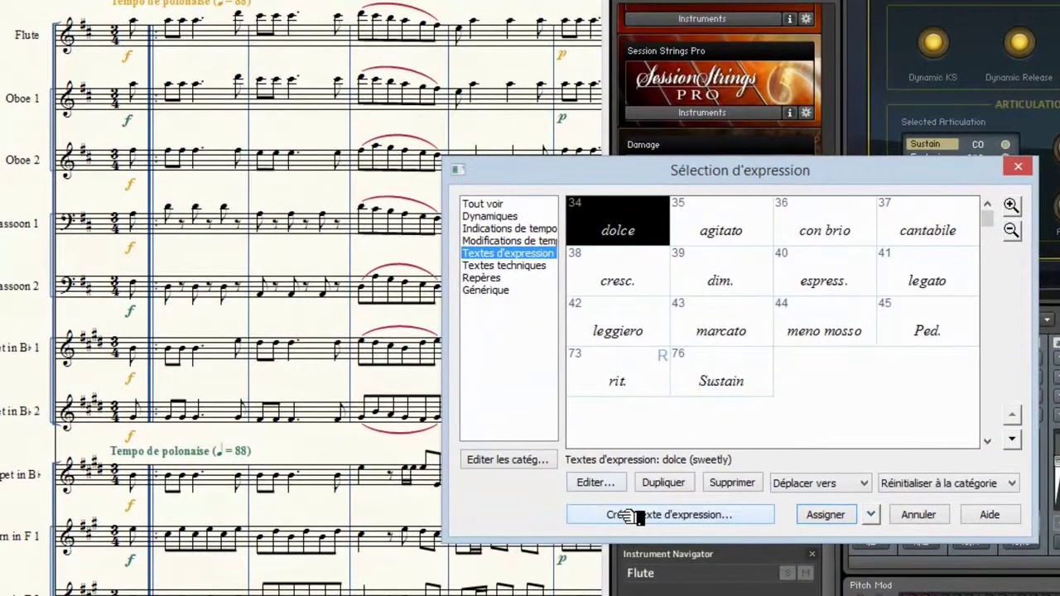
left_click(636, 516)
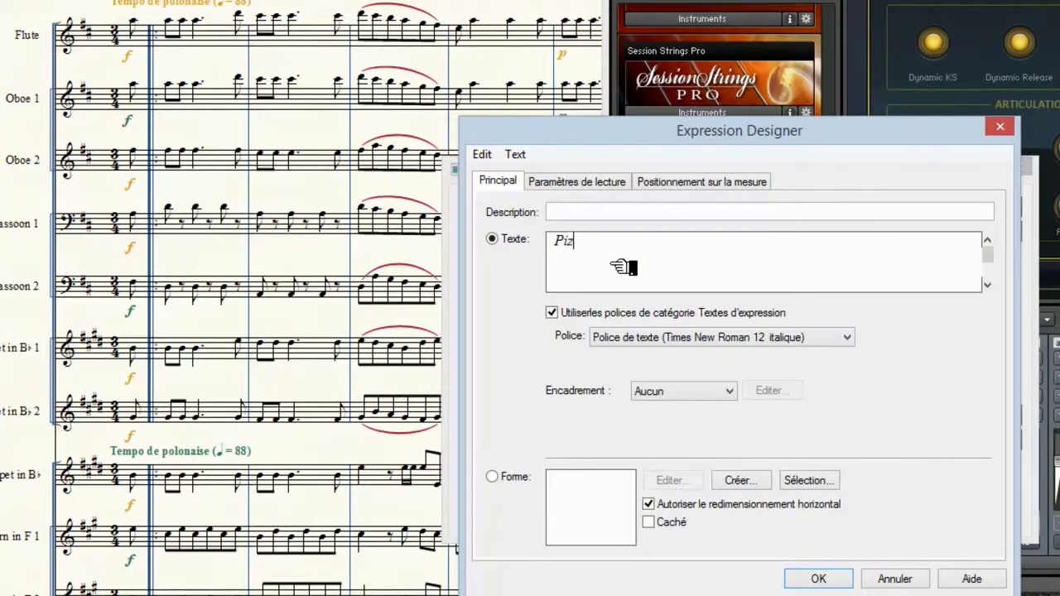
left_click(577, 182)
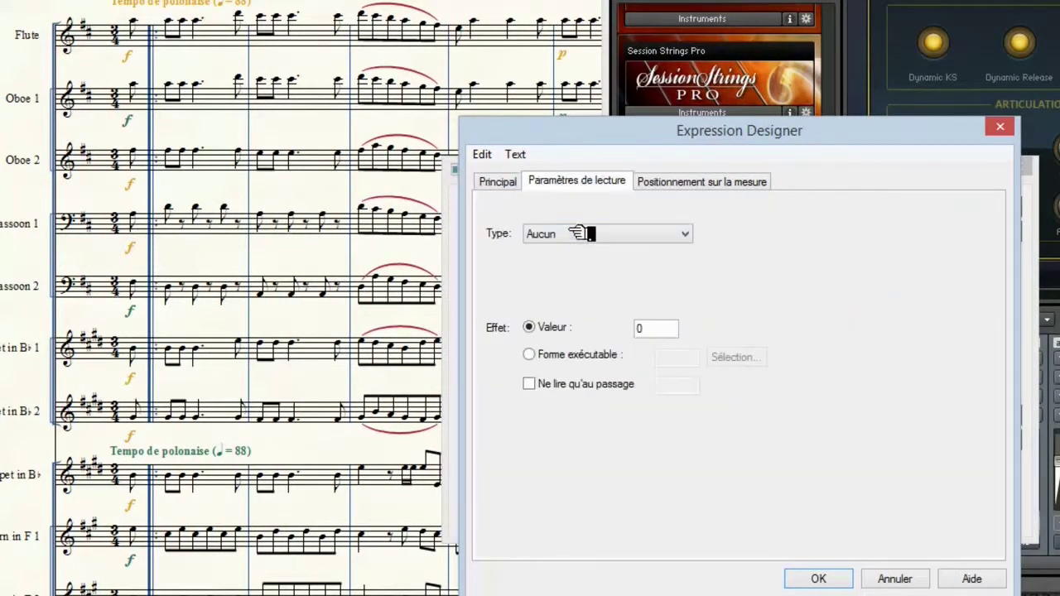
left_click(586, 234)
left_click(590, 387)
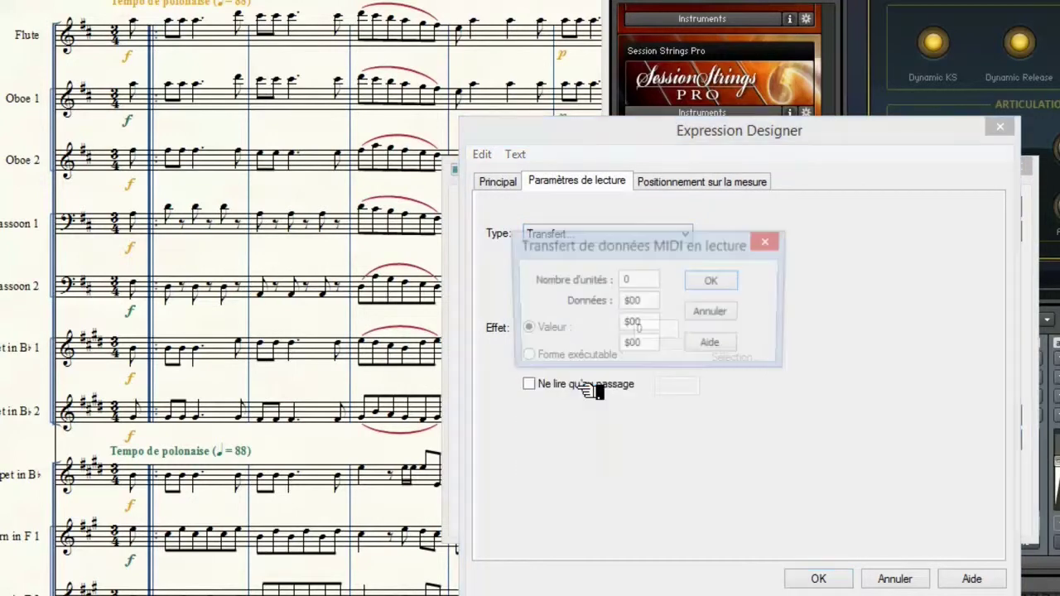
Set the Pizz expression's MIDI transfer to 3 units with data 144, 27 and 127.
double_click(627, 282)
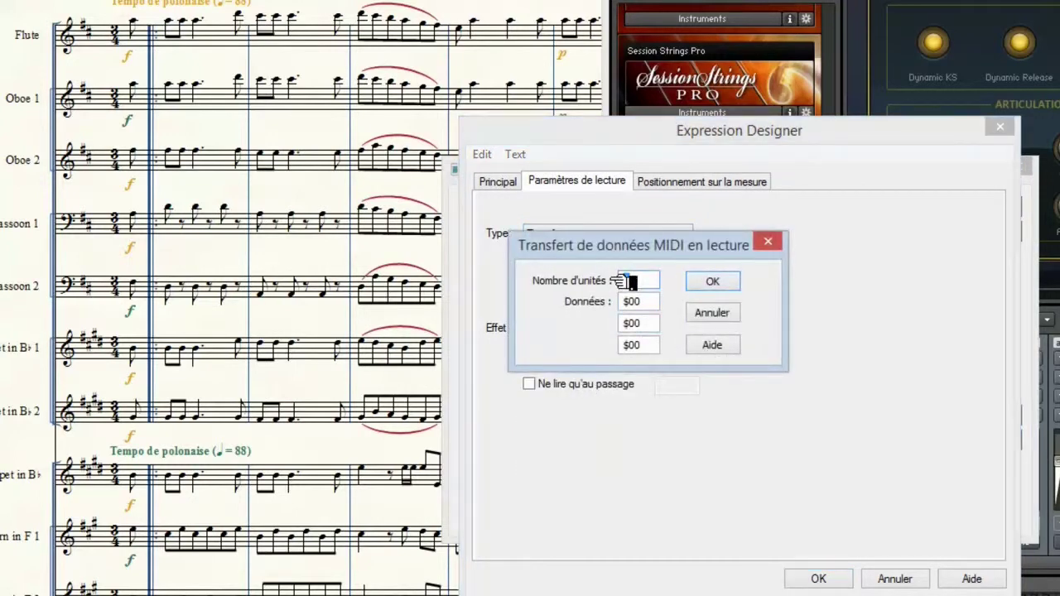
type("3")
double_click(627, 302)
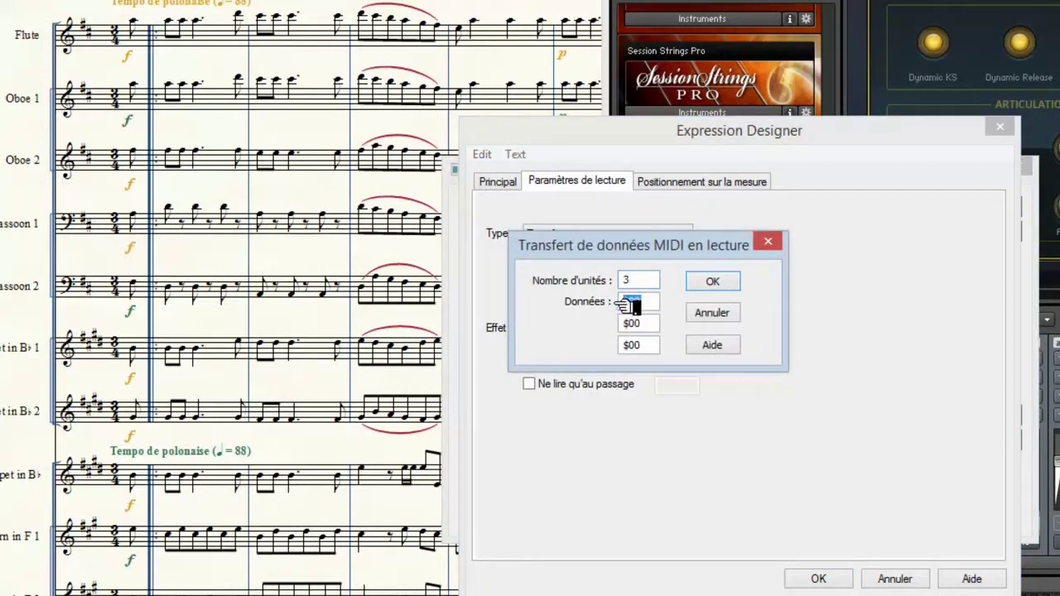
type("144")
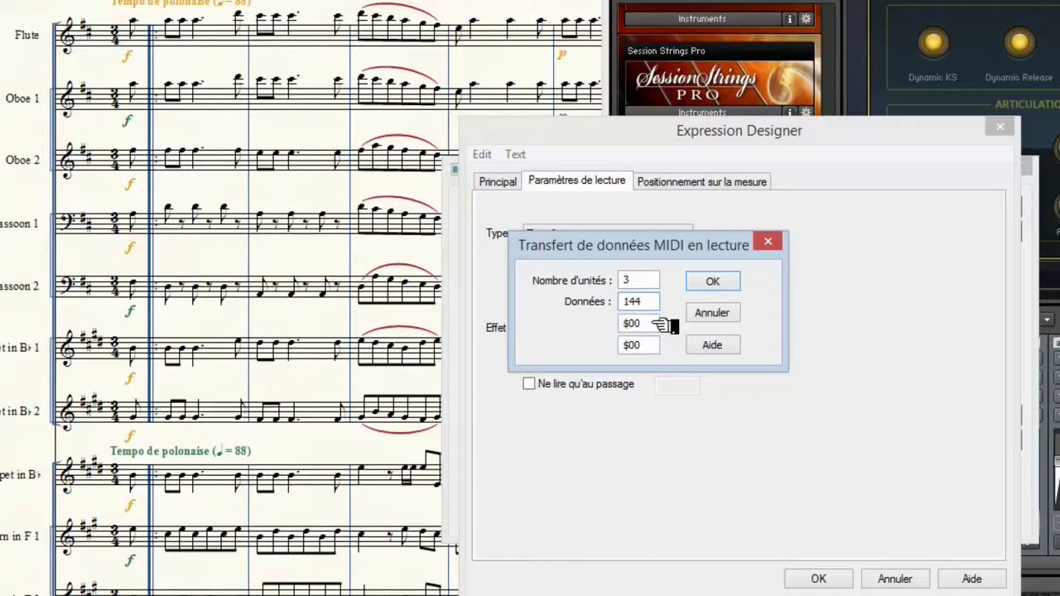
double_click(622, 325)
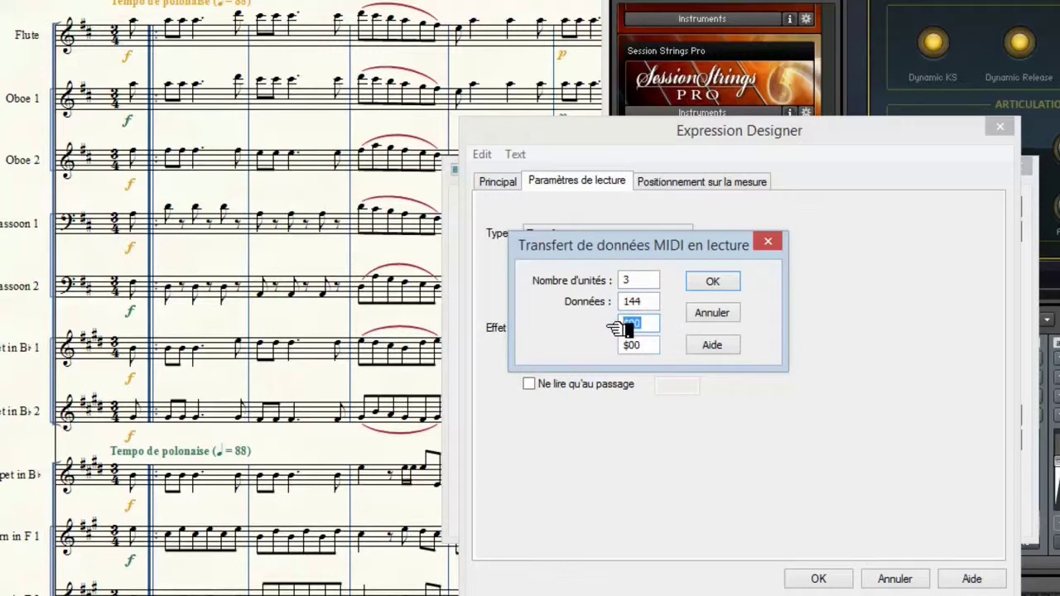
type("27")
double_click(627, 347)
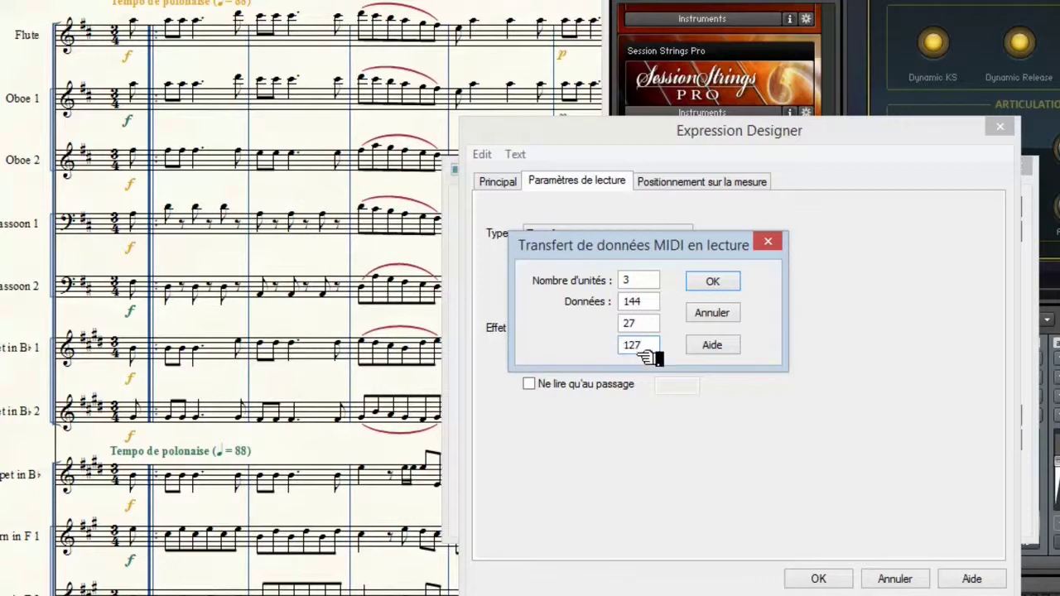
left_click(713, 282)
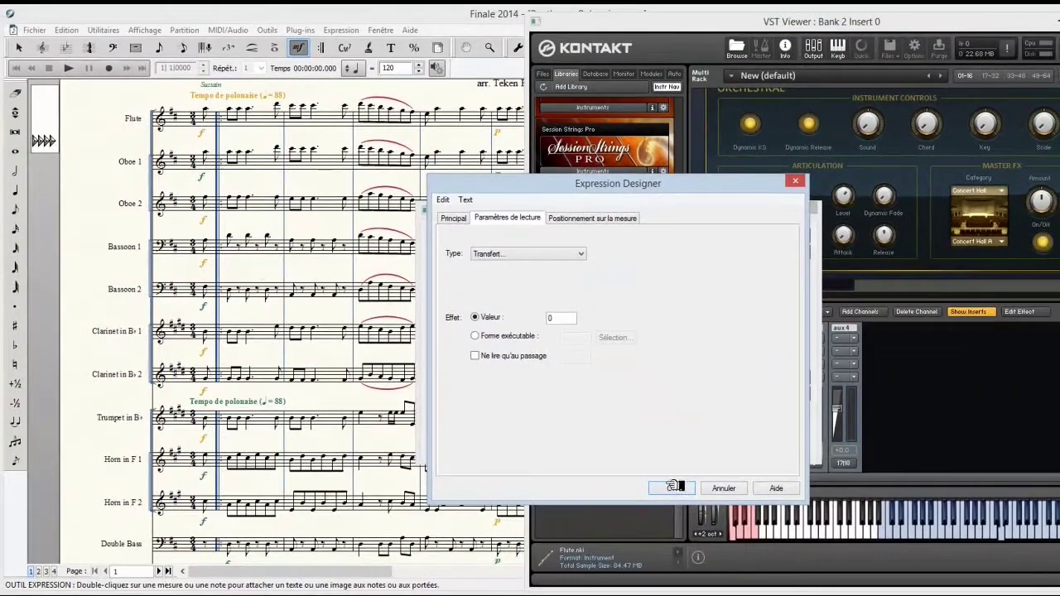
Assign the Pizz expression to the flute and move it above the start of the slurred group.
left_click(819, 579)
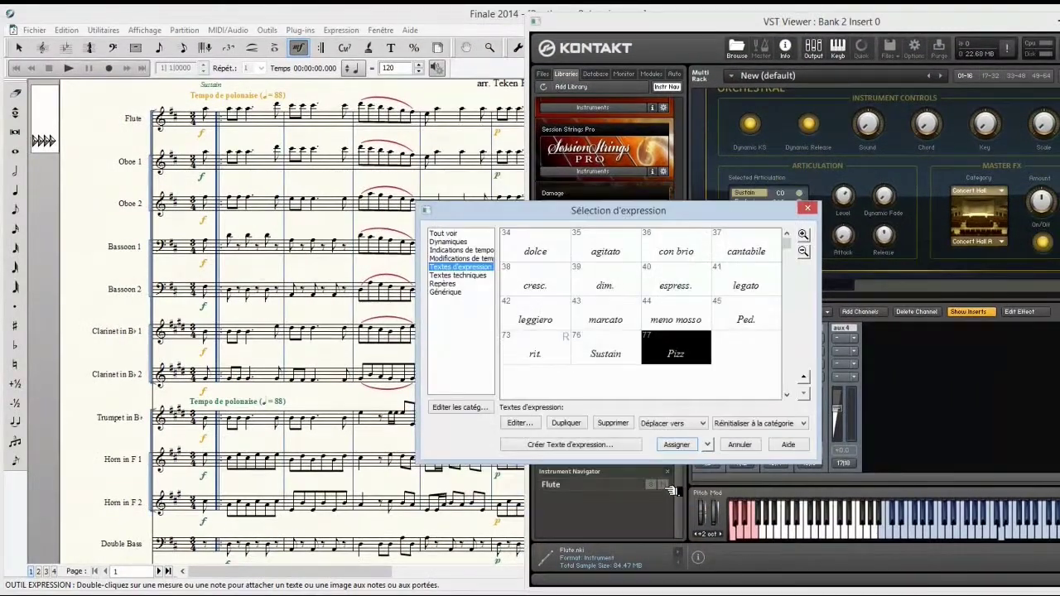
left_click(675, 444)
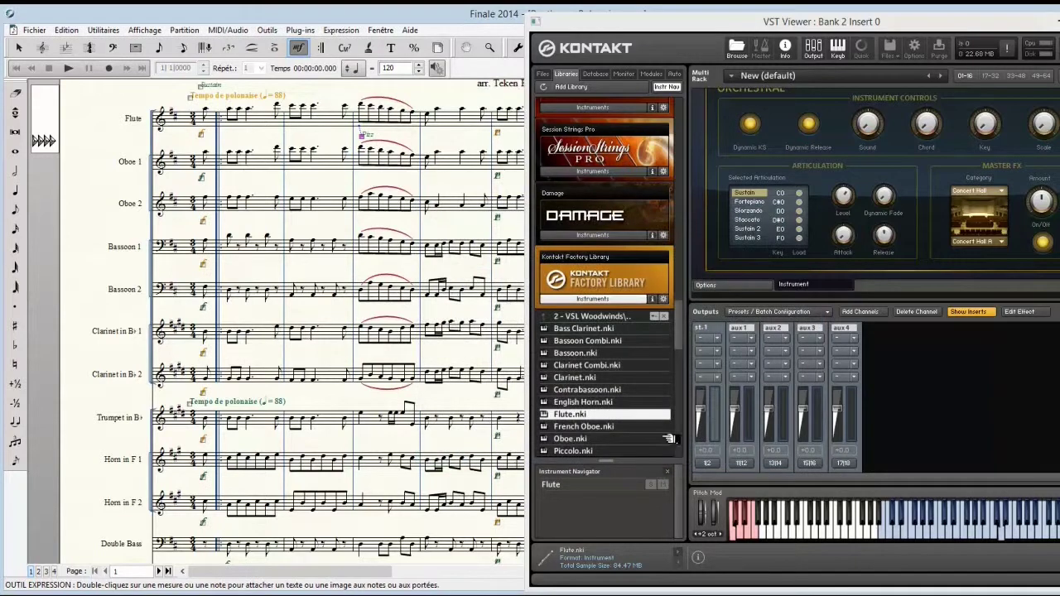
left_click_drag(369, 138, 365, 92)
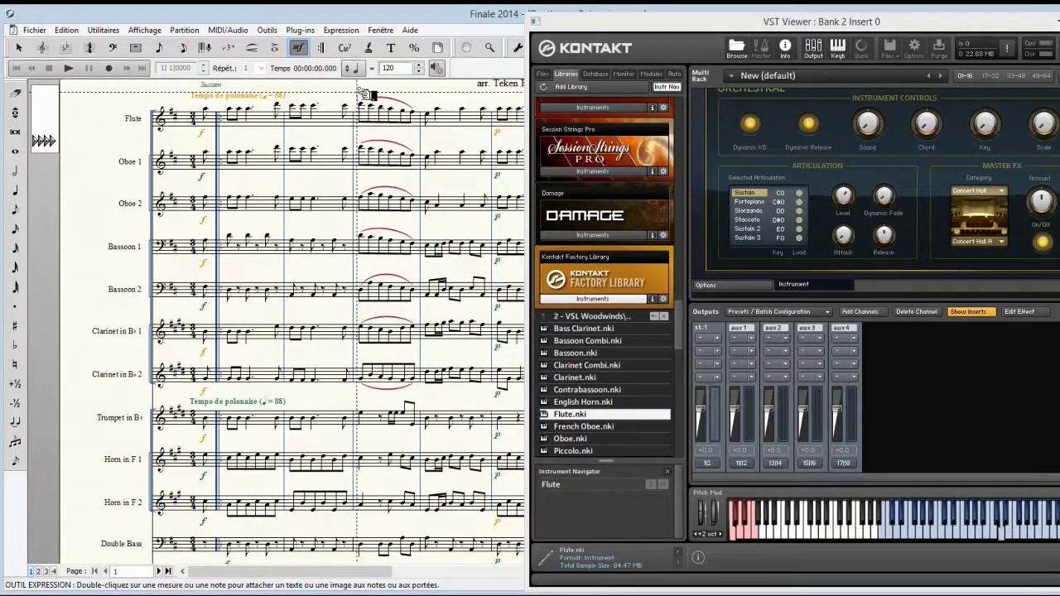
Play back the score to check the flute's articulation switch from Sustain to Staccato in Kontakt.
left_click(71, 69)
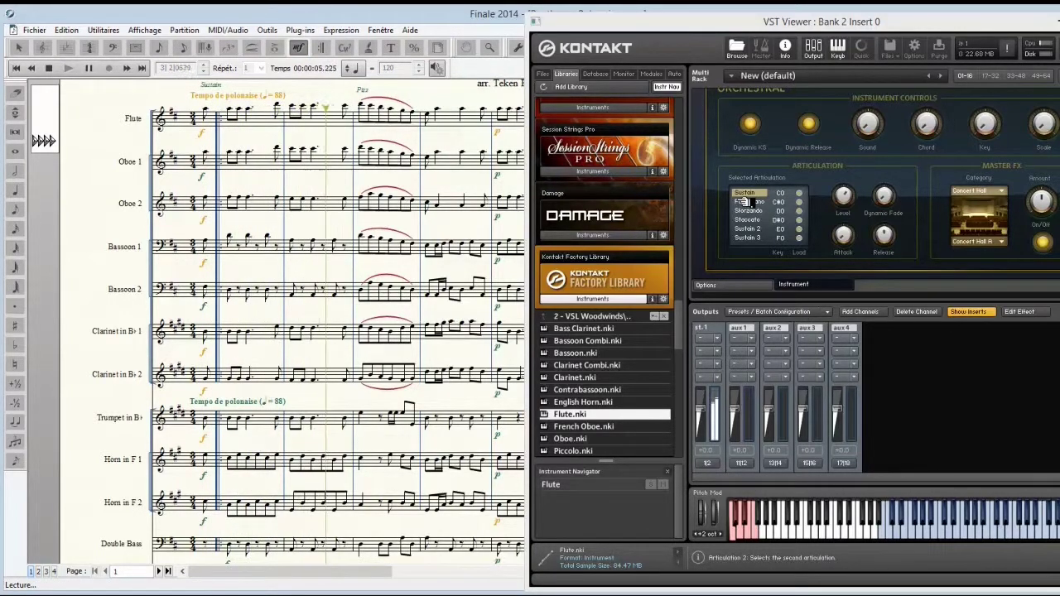
left_click(787, 221)
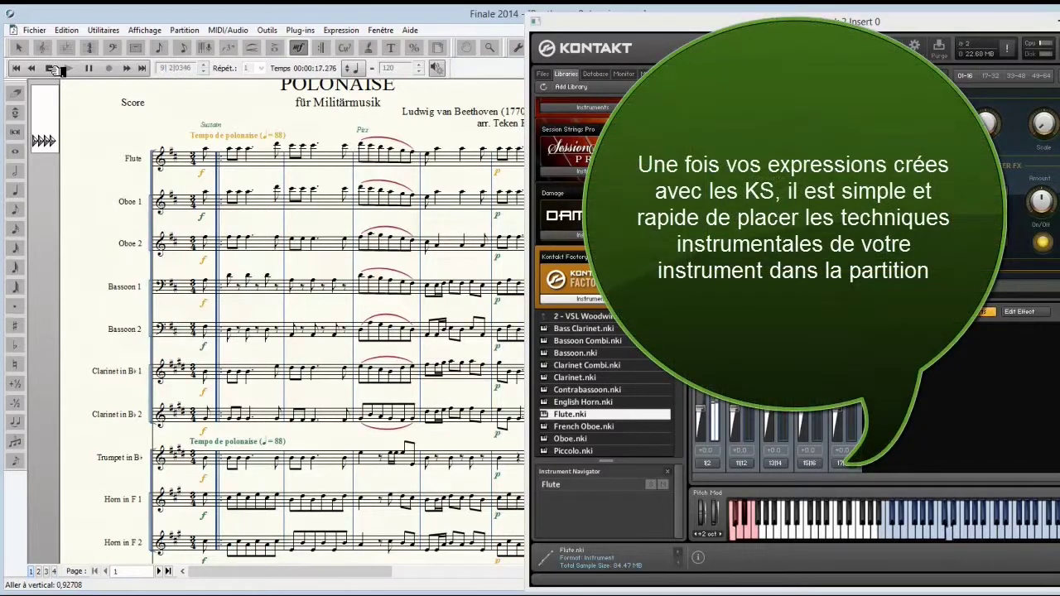
left_click(53, 70)
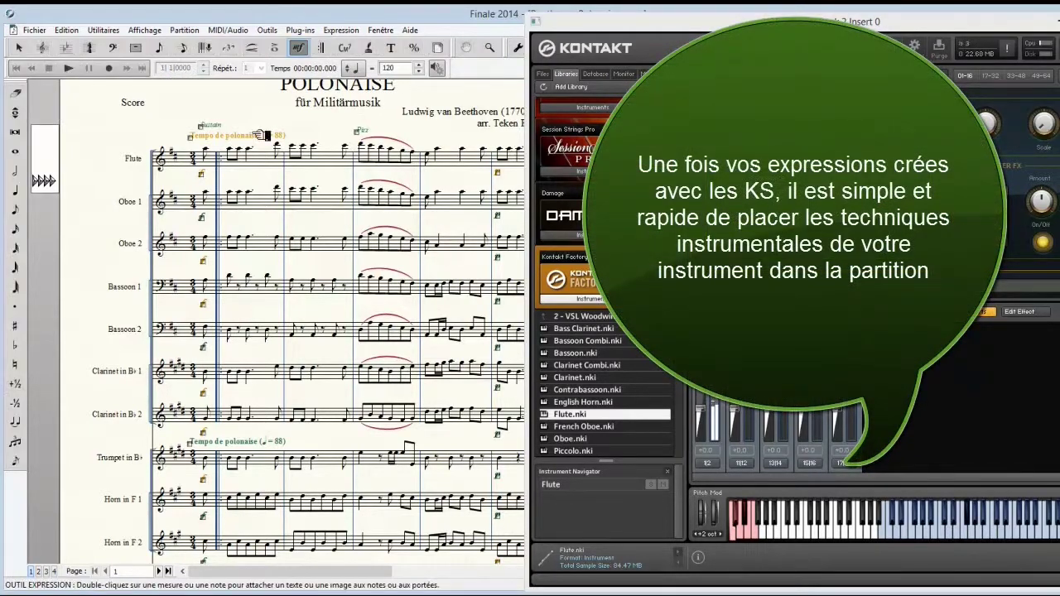
Assign the Sustain expression to the flute's last measure on page 1 and move it above the staff.
double_click(514, 151)
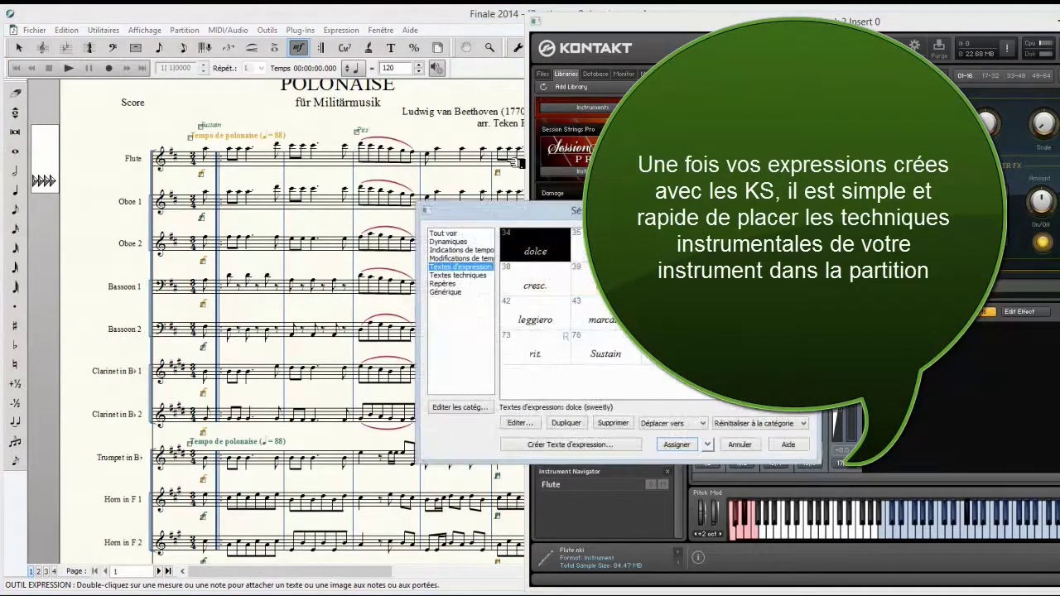
left_click(610, 343)
left_click(677, 444)
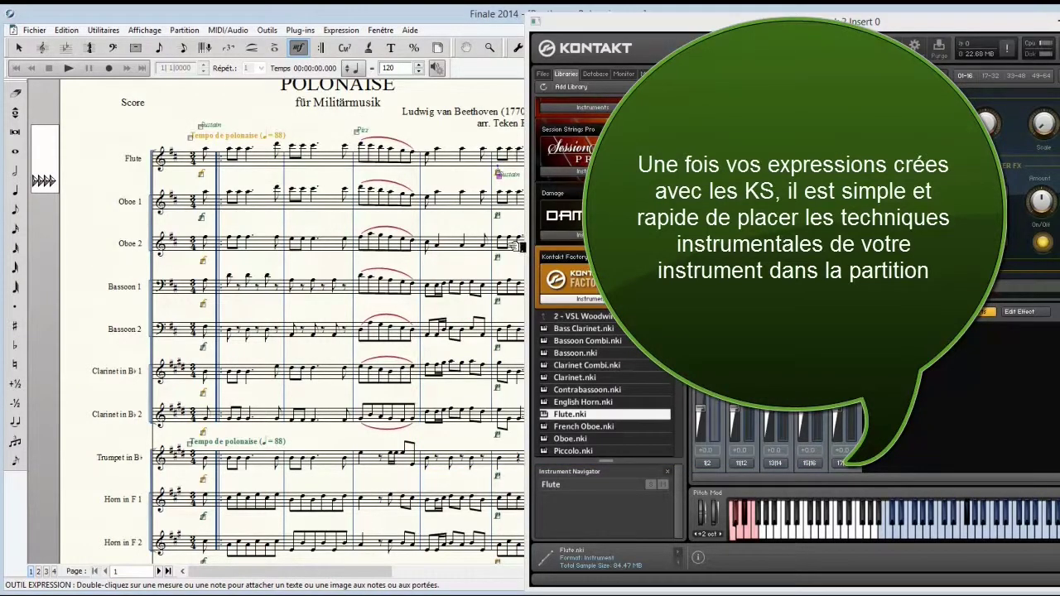
left_click_drag(505, 180, 501, 143)
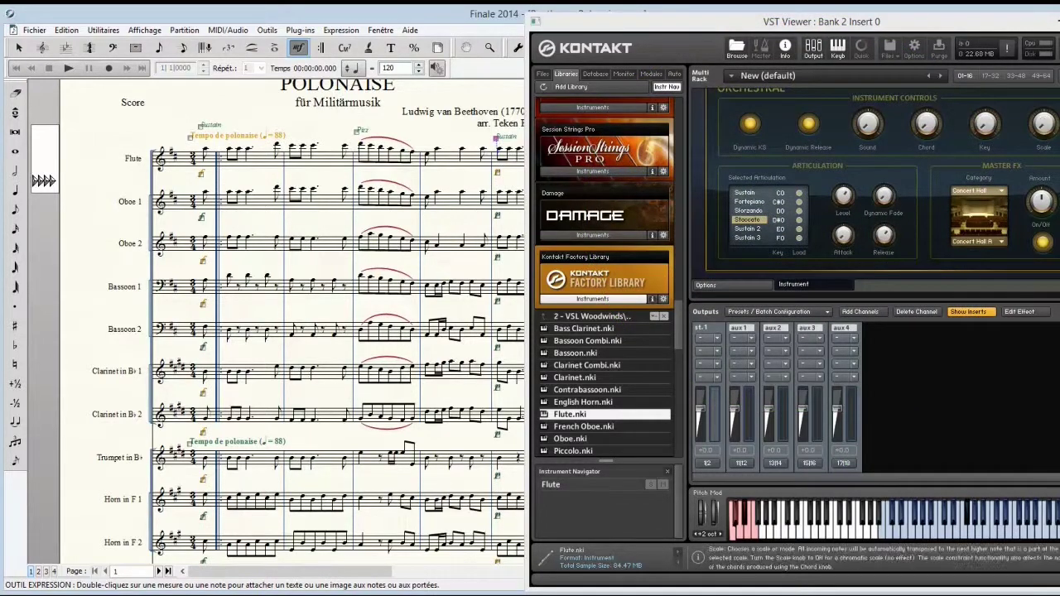
Add Guitar Rig 5 as the effect on VST bank 2 and lower that bank's volume to 48.
left_click(1058, 22)
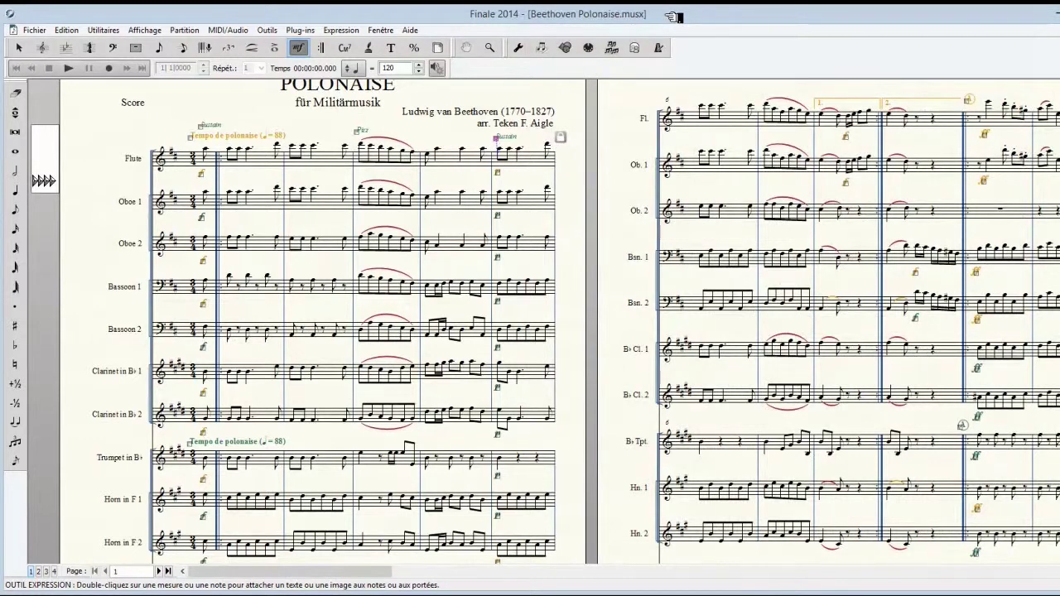
left_click(228, 31)
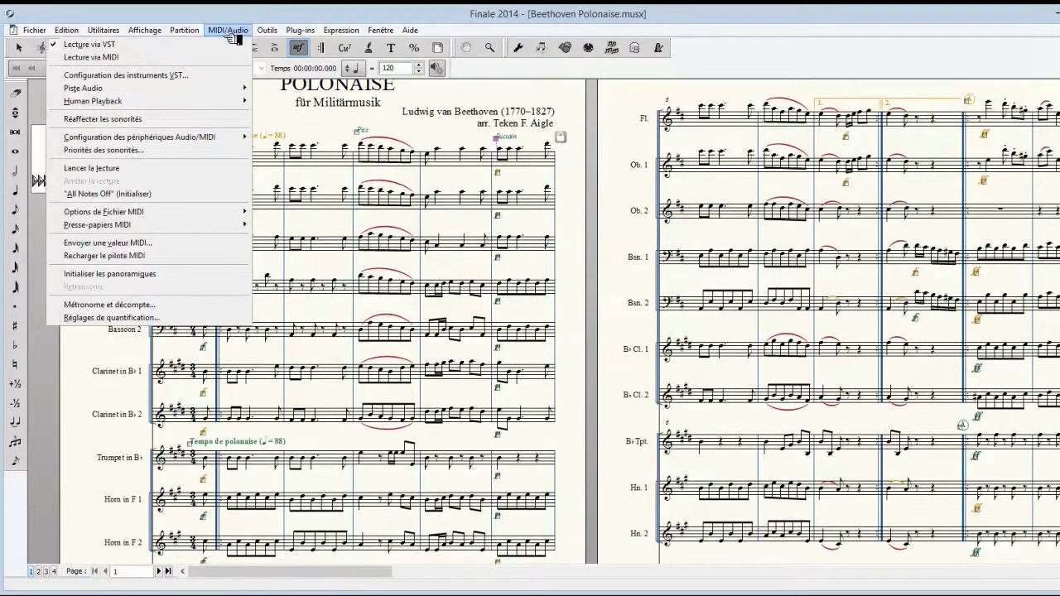
left_click(206, 76)
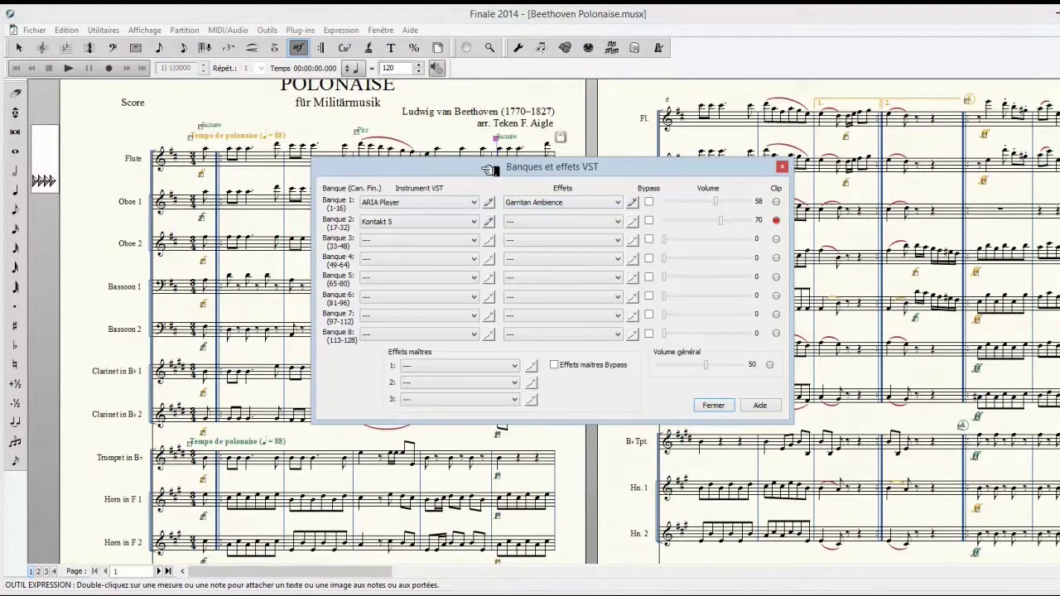
left_click(618, 221)
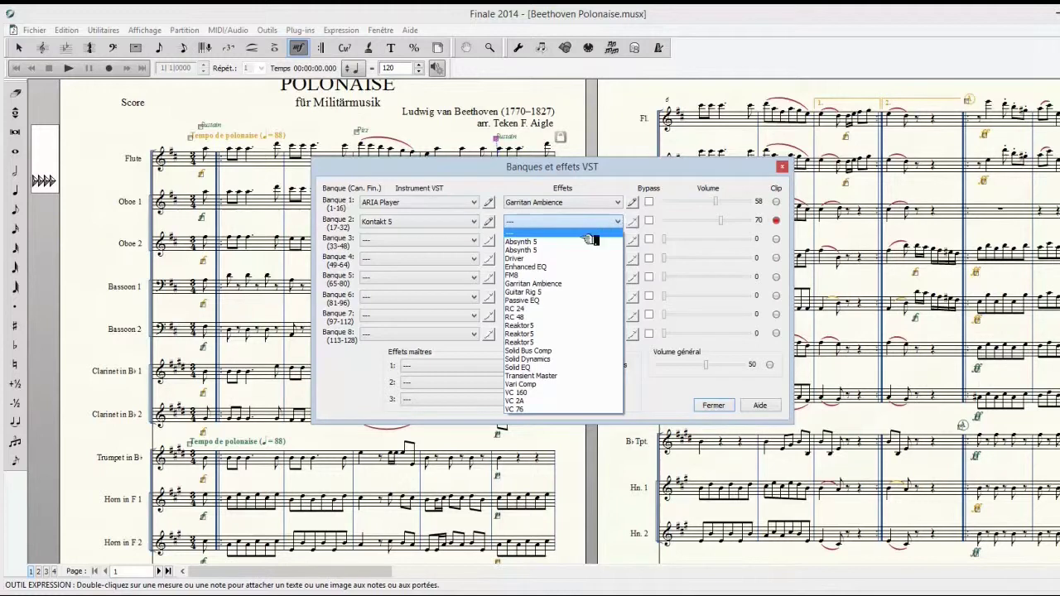
left_click(551, 291)
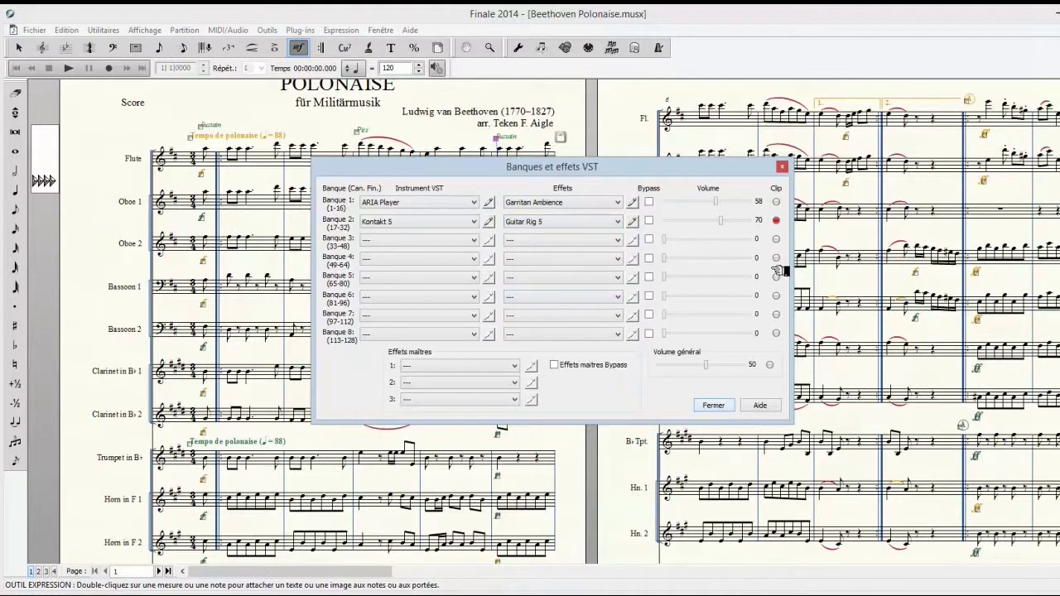
left_click_drag(721, 222, 713, 222)
Open the Guitar Rig 5 editor for bank 2 and load the Rammfire amplifier from the product components into the rack.
left_click(633, 222)
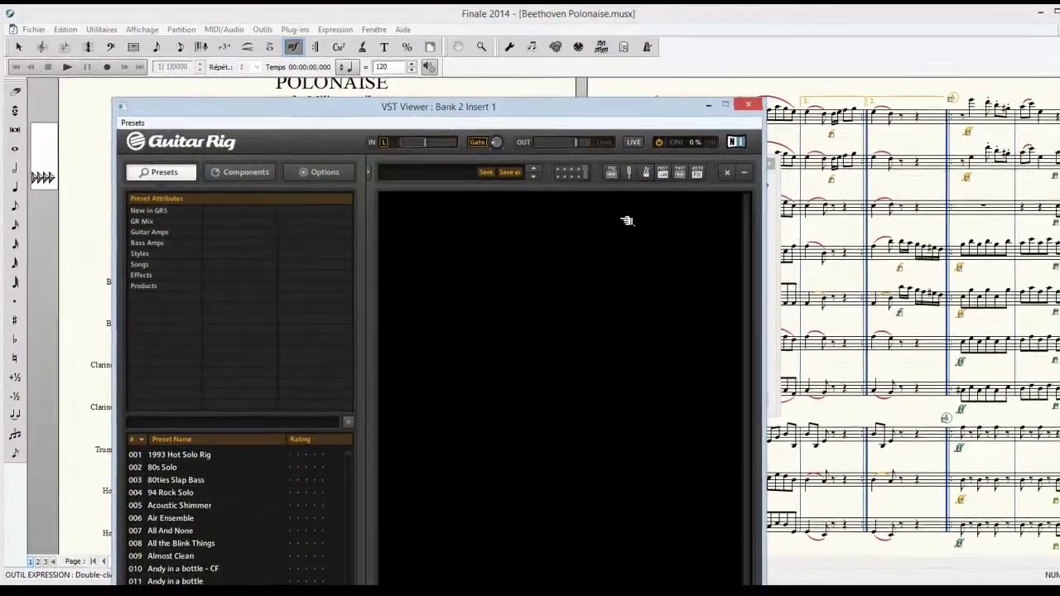
left_click_drag(540, 107, 523, 27)
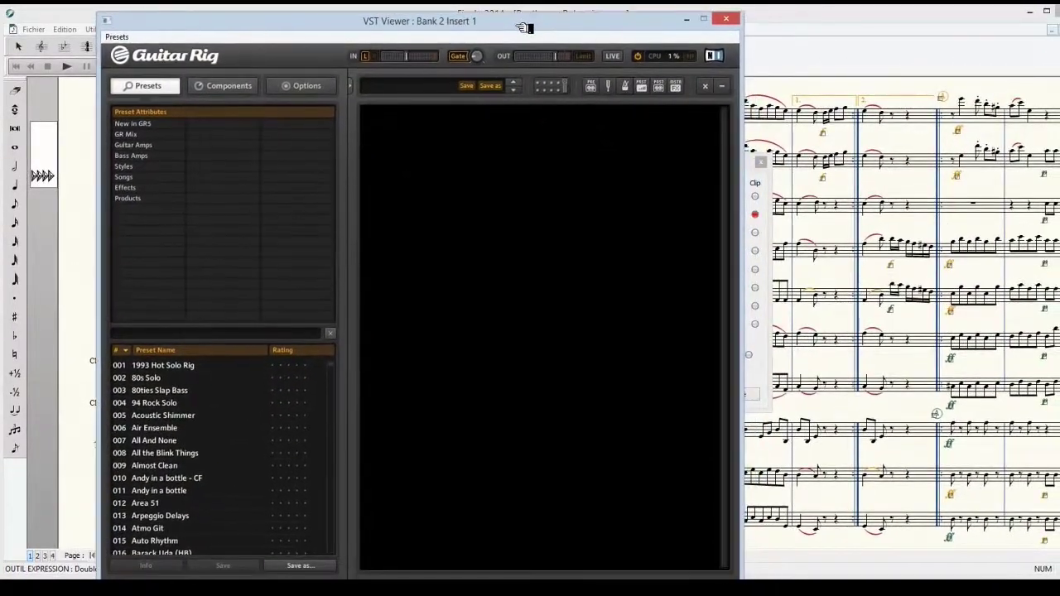
left_click(247, 85)
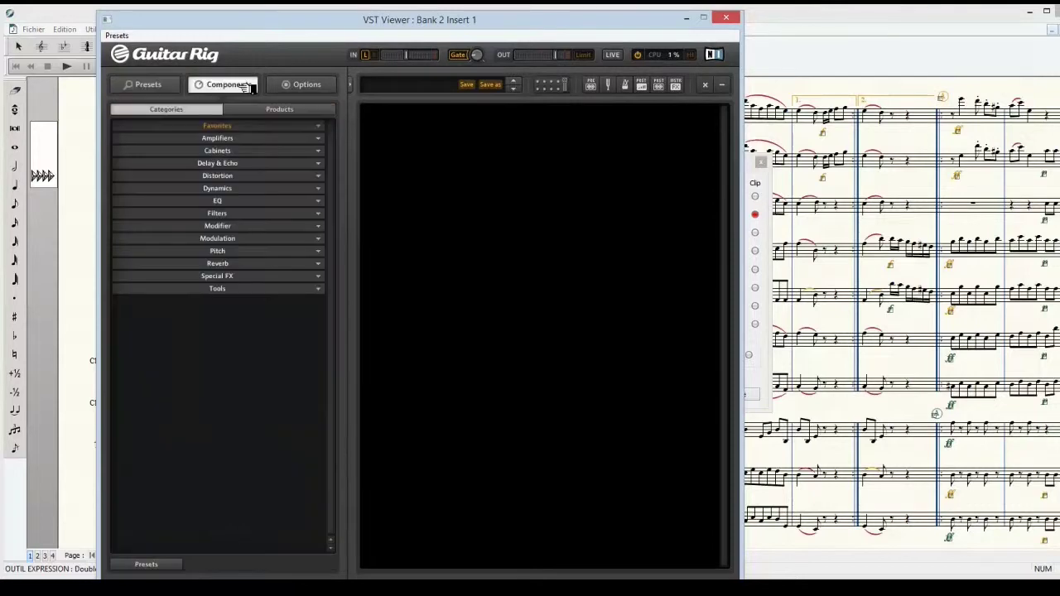
left_click(274, 109)
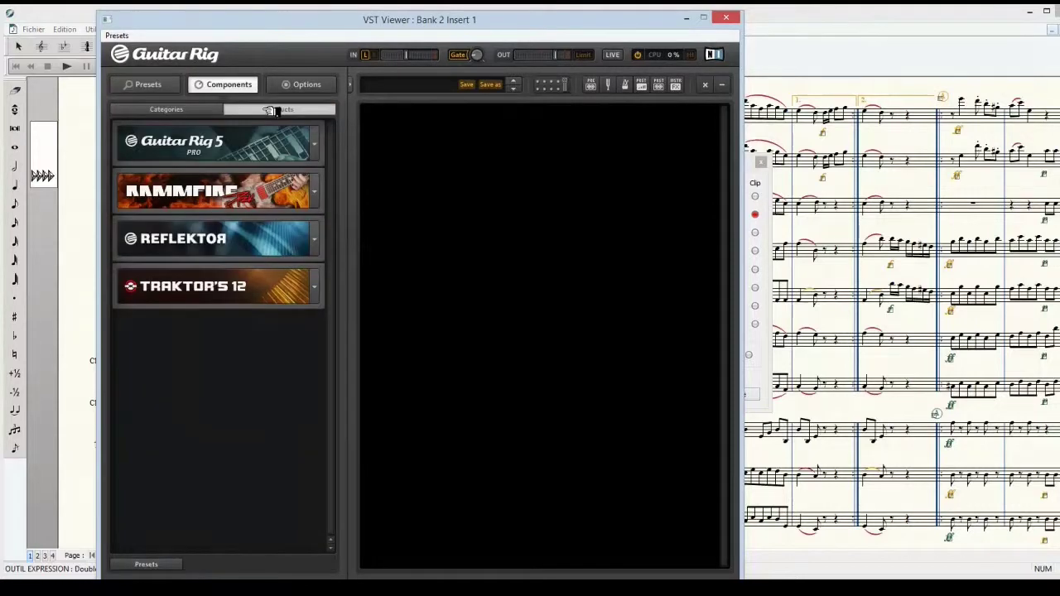
left_click(319, 147)
left_click(318, 148)
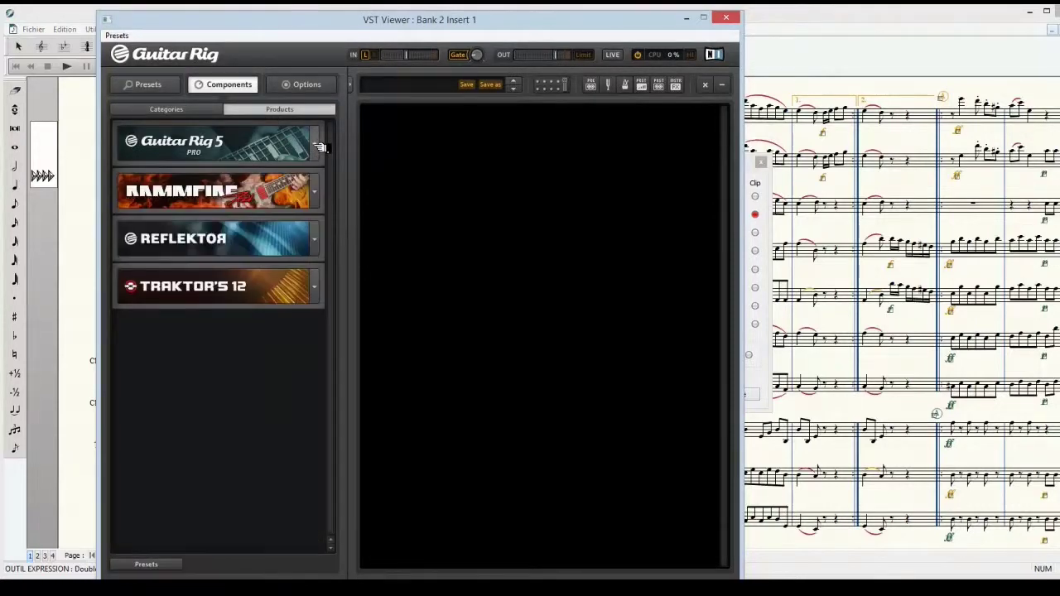
left_click(205, 191)
left_click(192, 268)
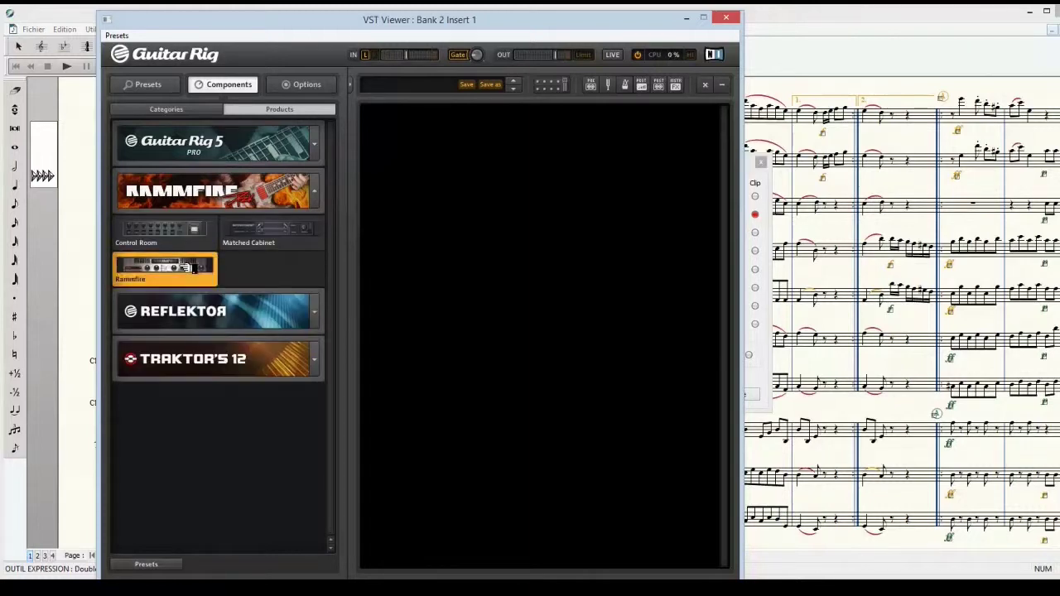
left_click(193, 268)
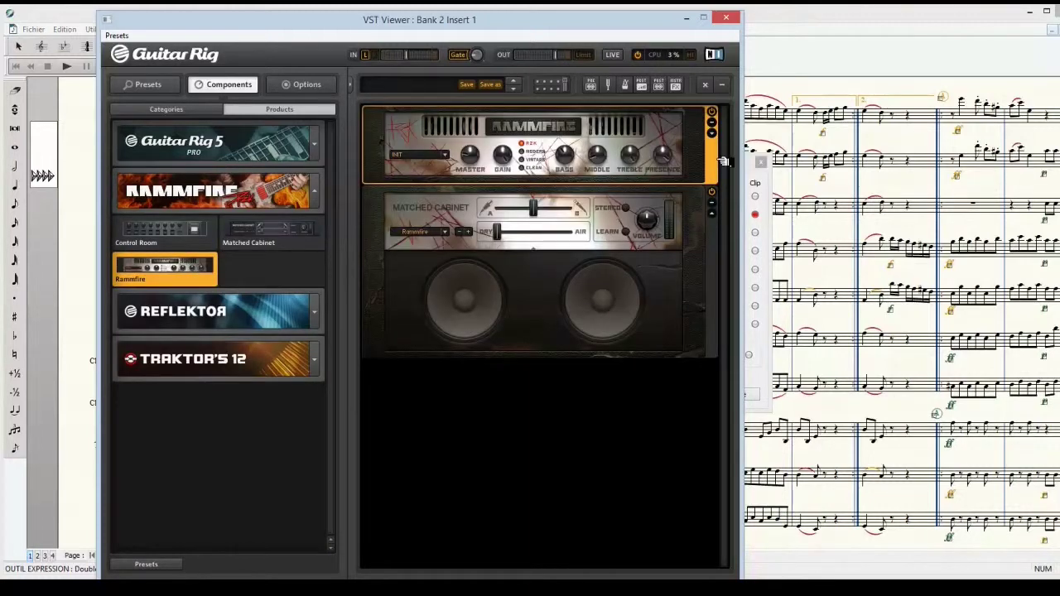
Close the effect and VST bank windows and play back the score to hear the flute through Rammfire.
left_click(732, 18)
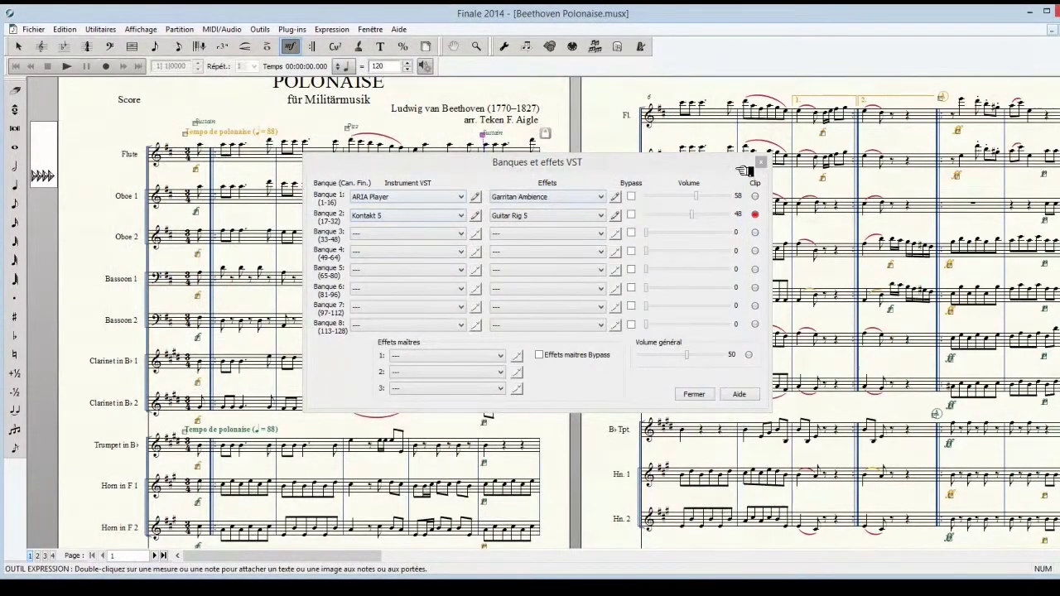
left_click(761, 161)
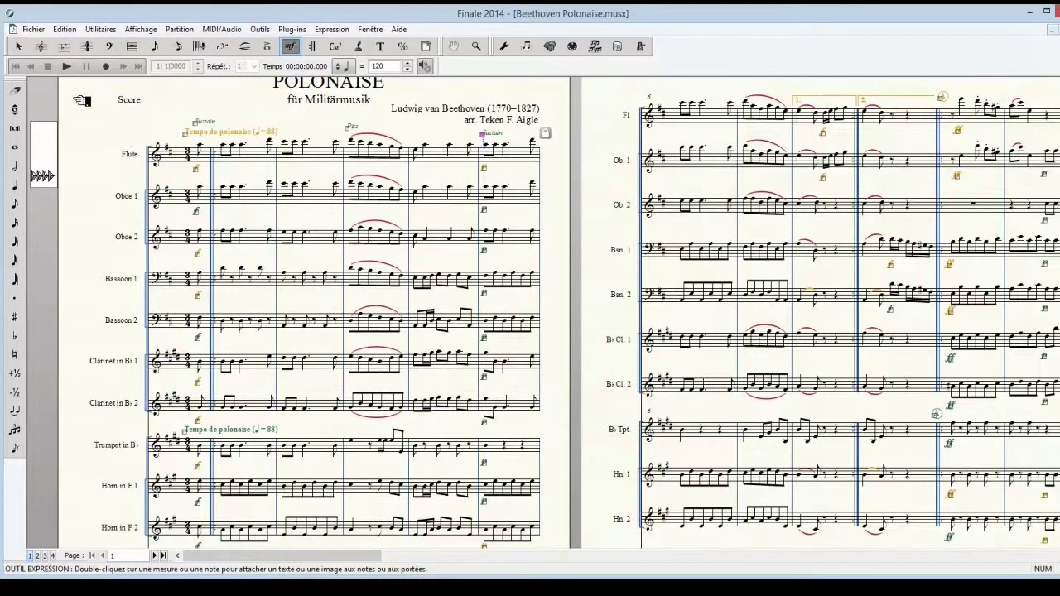
left_click(72, 66)
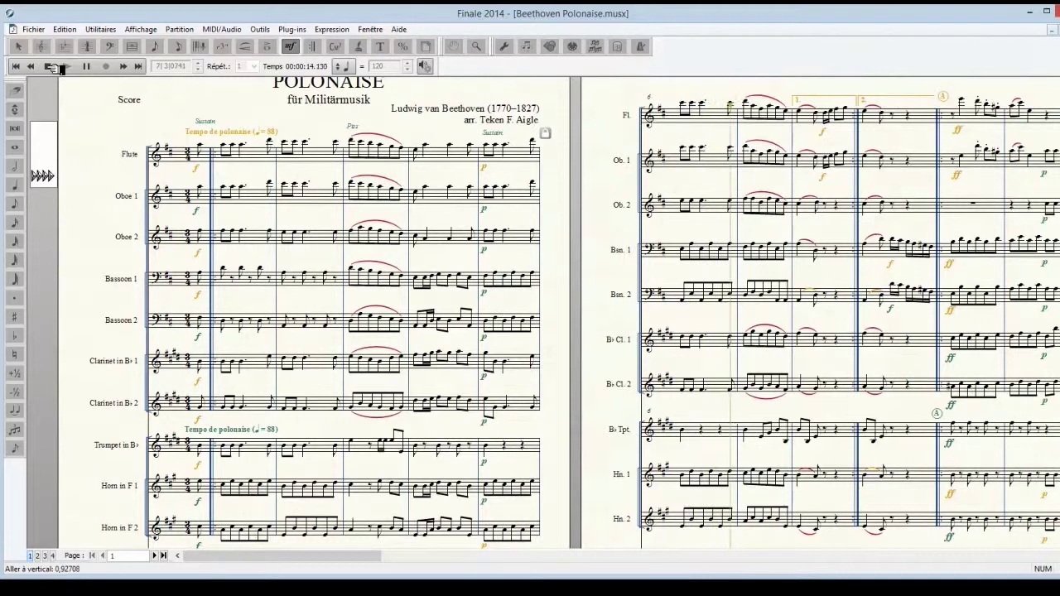
left_click(58, 68)
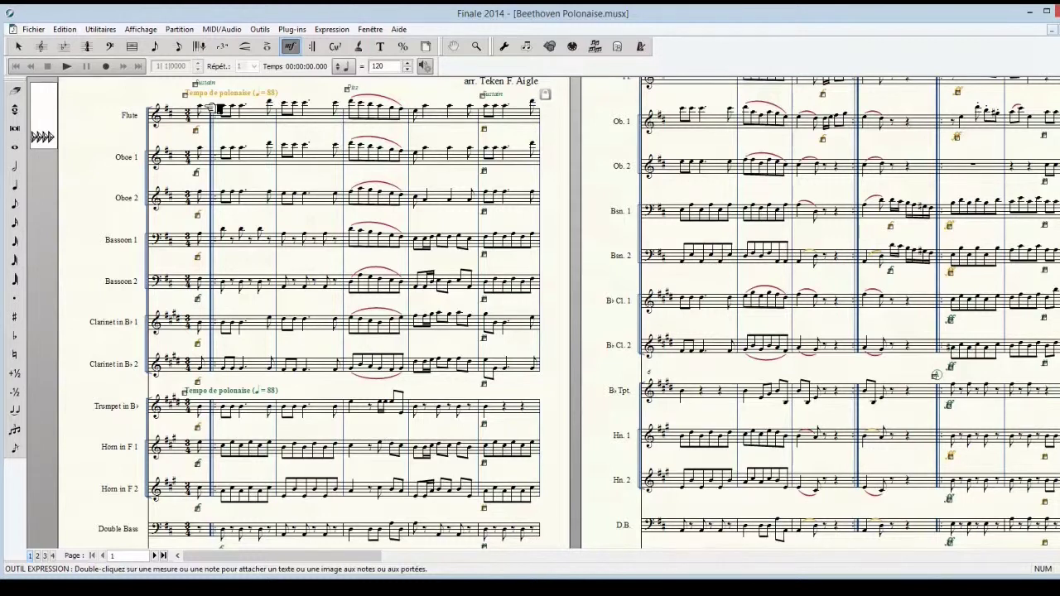
Set the playback device of Clarinet in Bb 1 to FM8 in the score manager and open its player.
left_click(371, 30)
left_click(364, 42)
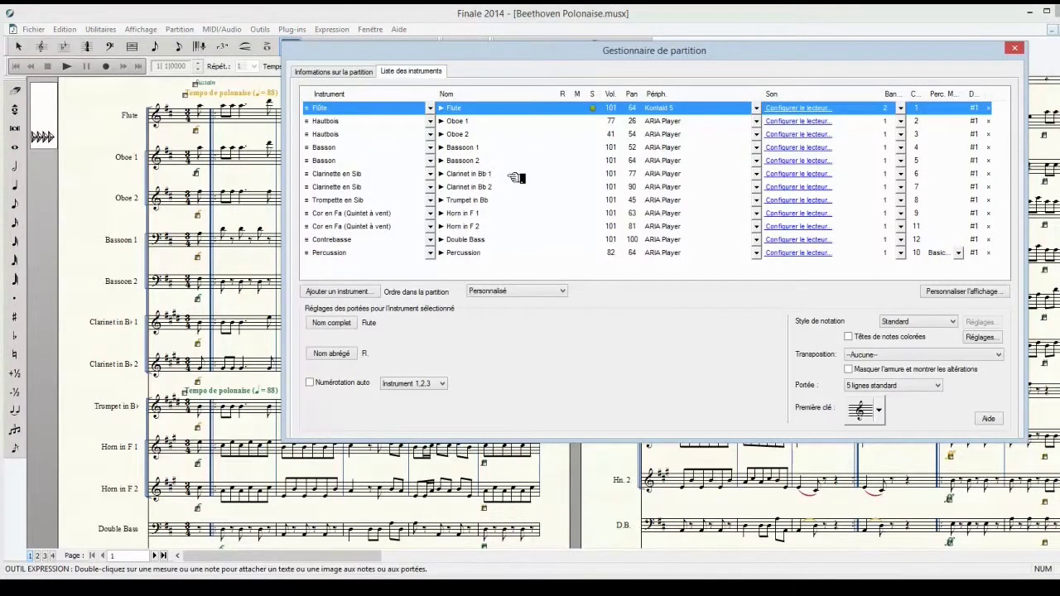
left_click(757, 174)
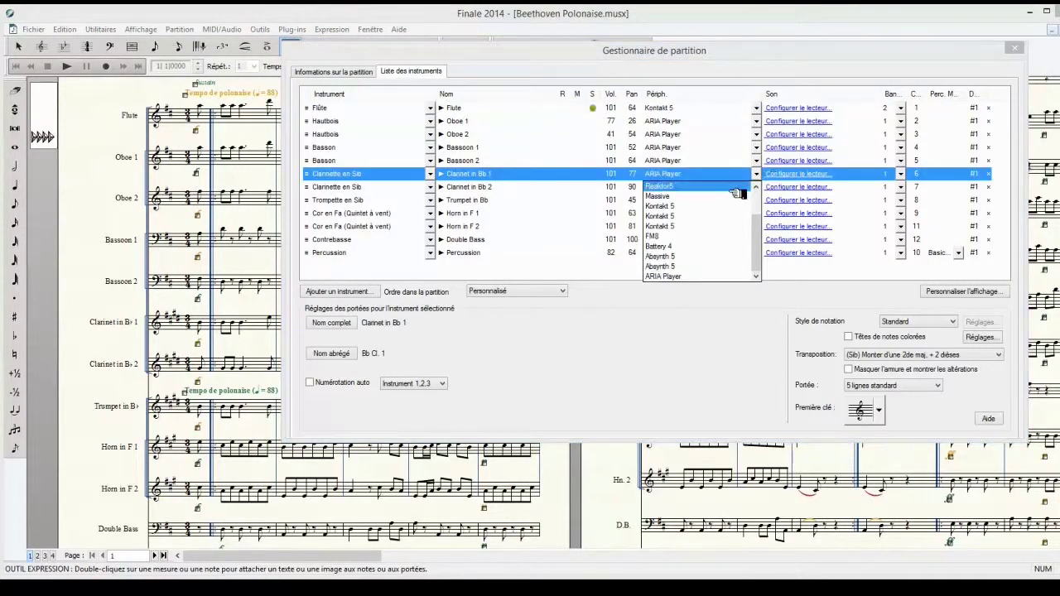
key("Escape")
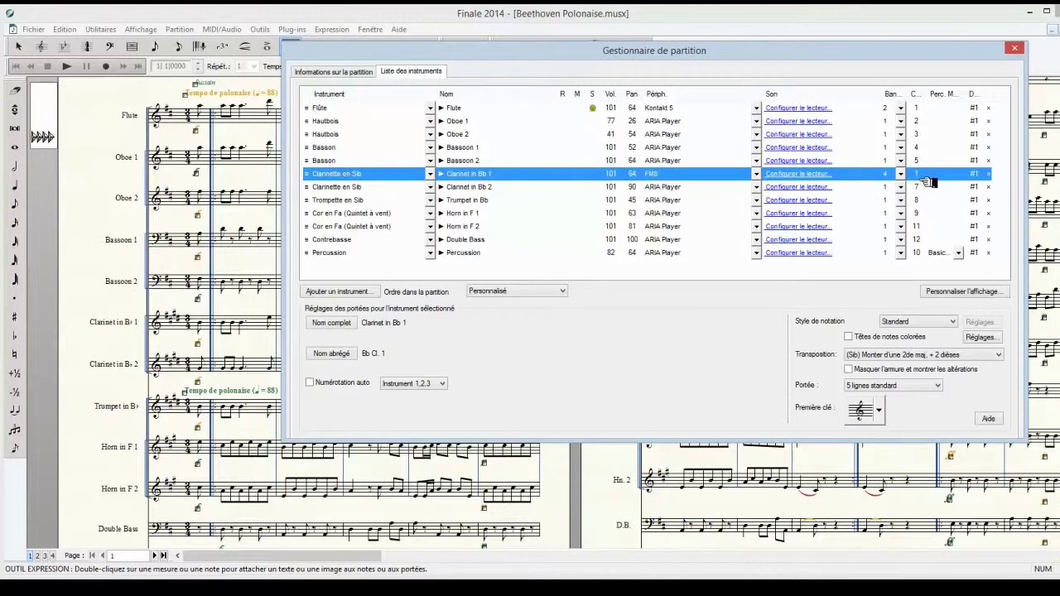
left_click(811, 173)
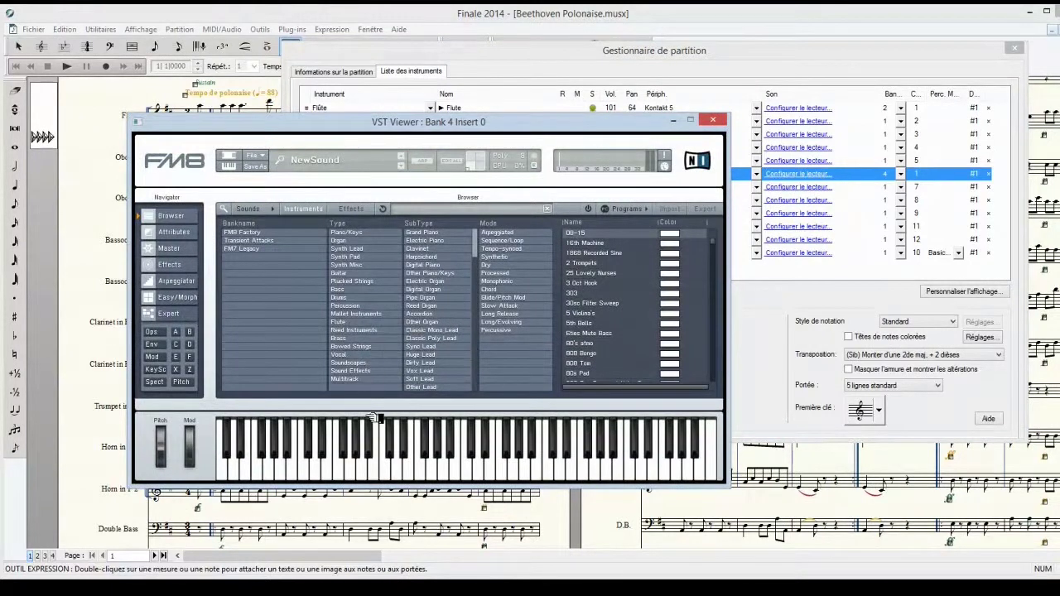
Load the Zauberwald sound in FM8, filtering by FM8 Factory, Organ, Digital Organ, Sequence/Loop and Processed, and close the player.
left_click(246, 233)
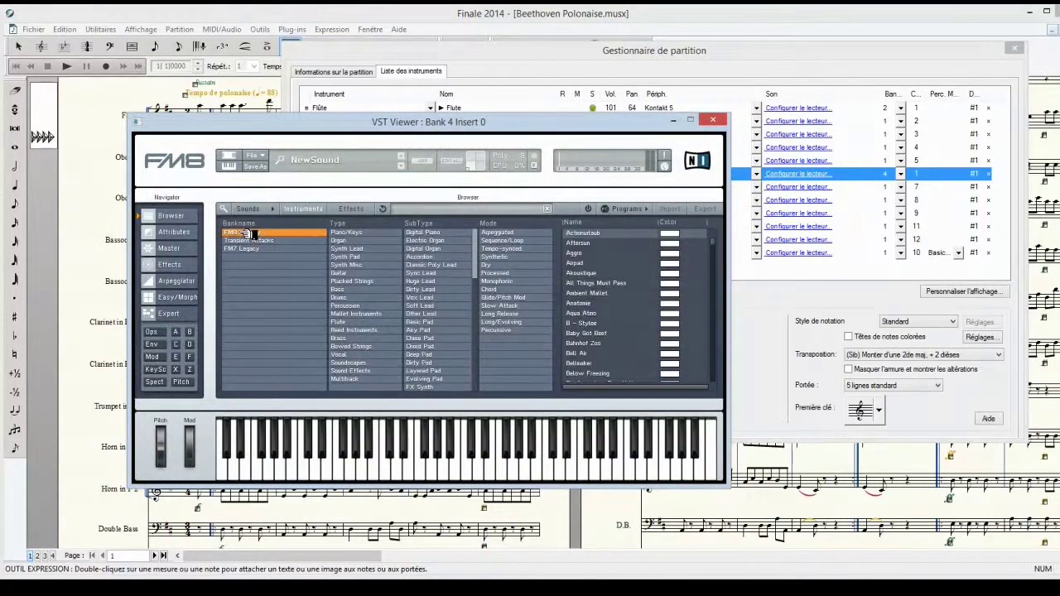
left_click(352, 241)
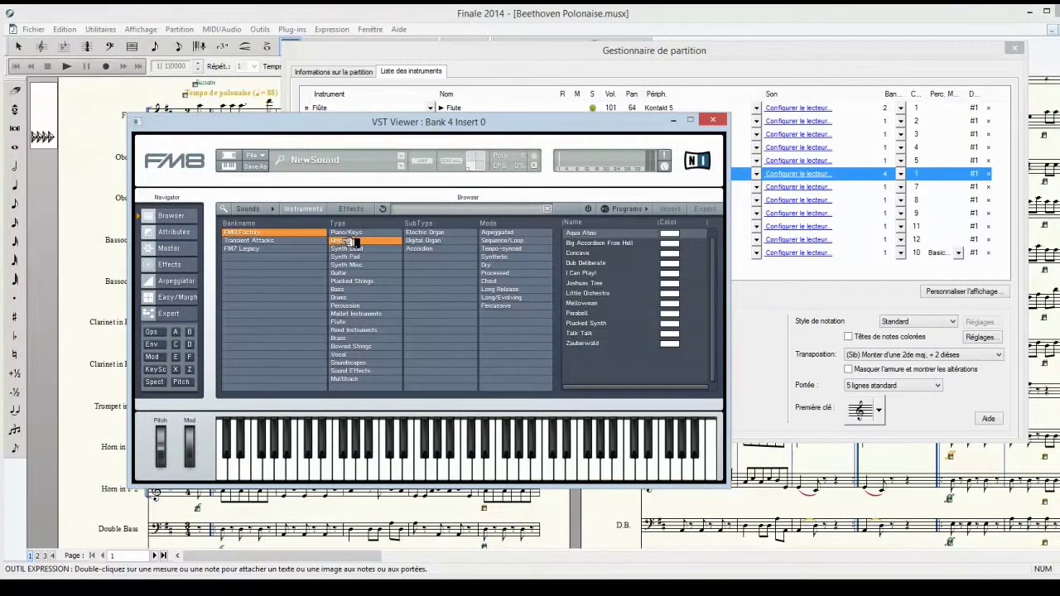
left_click(433, 241)
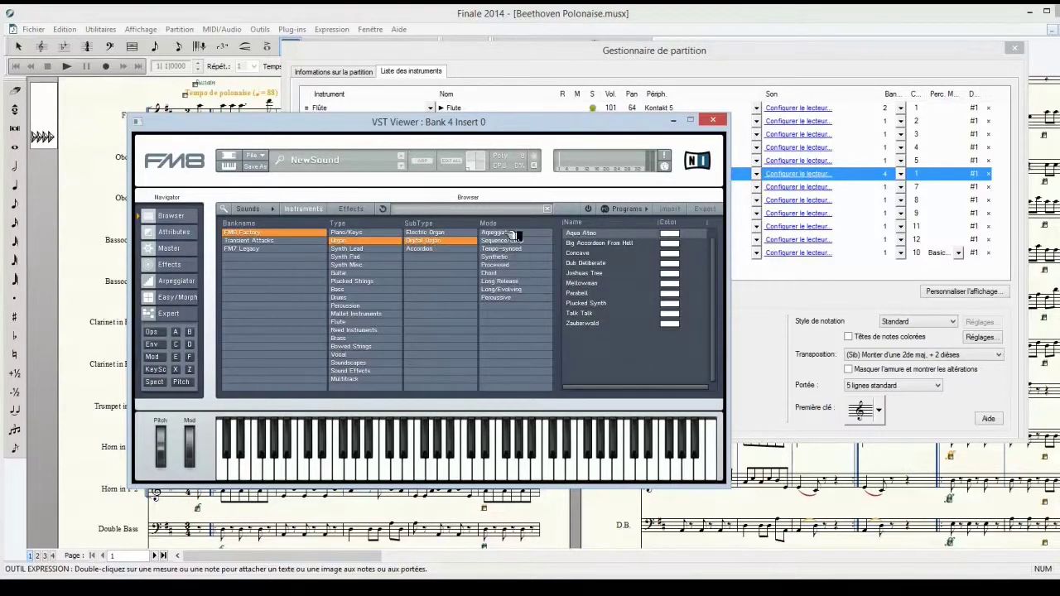
left_click(515, 243)
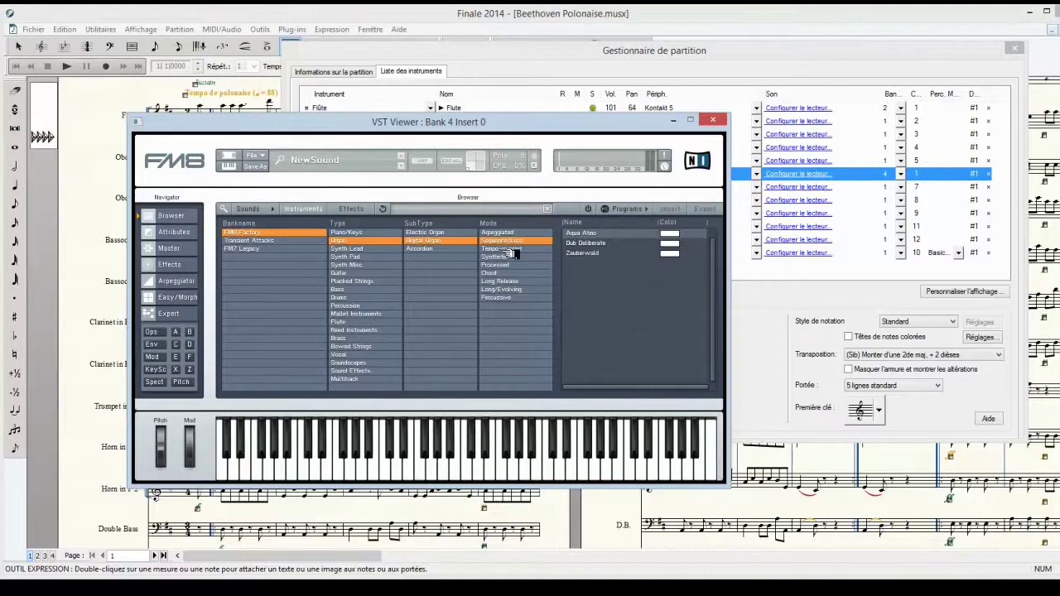
left_click(497, 265)
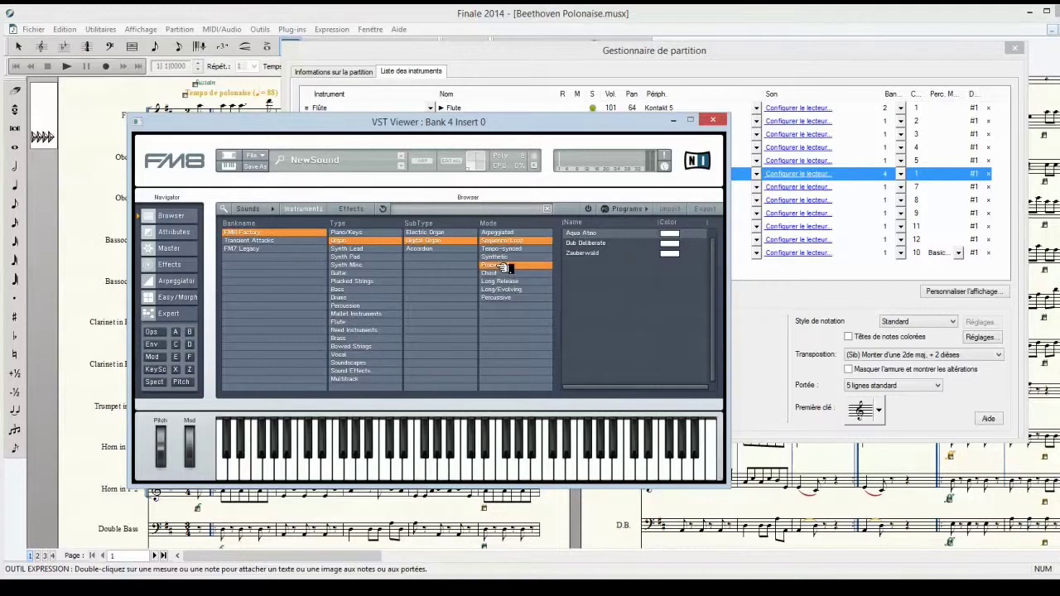
left_click(588, 253)
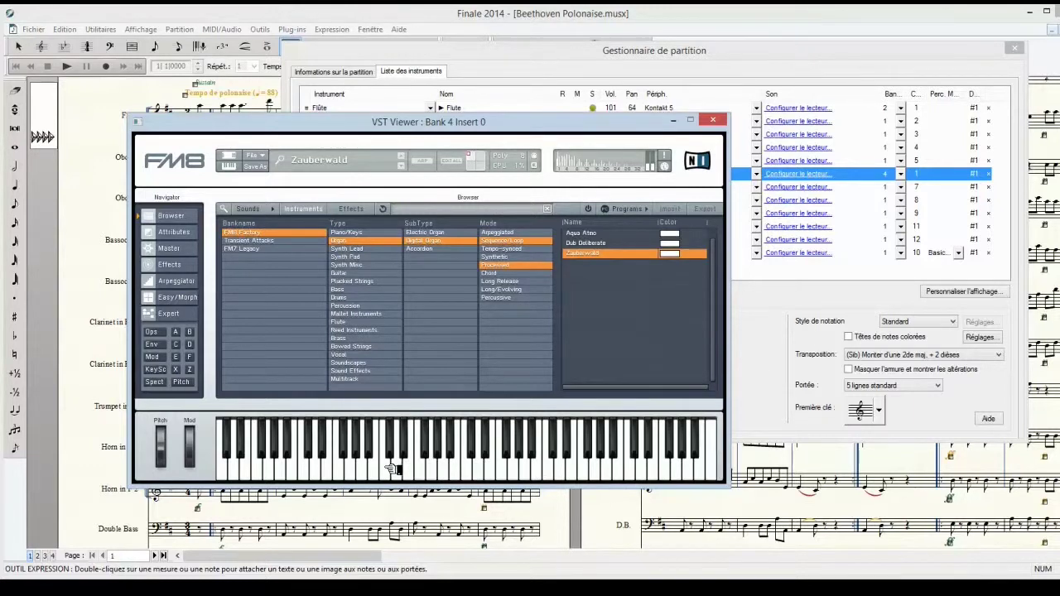
left_click(712, 121)
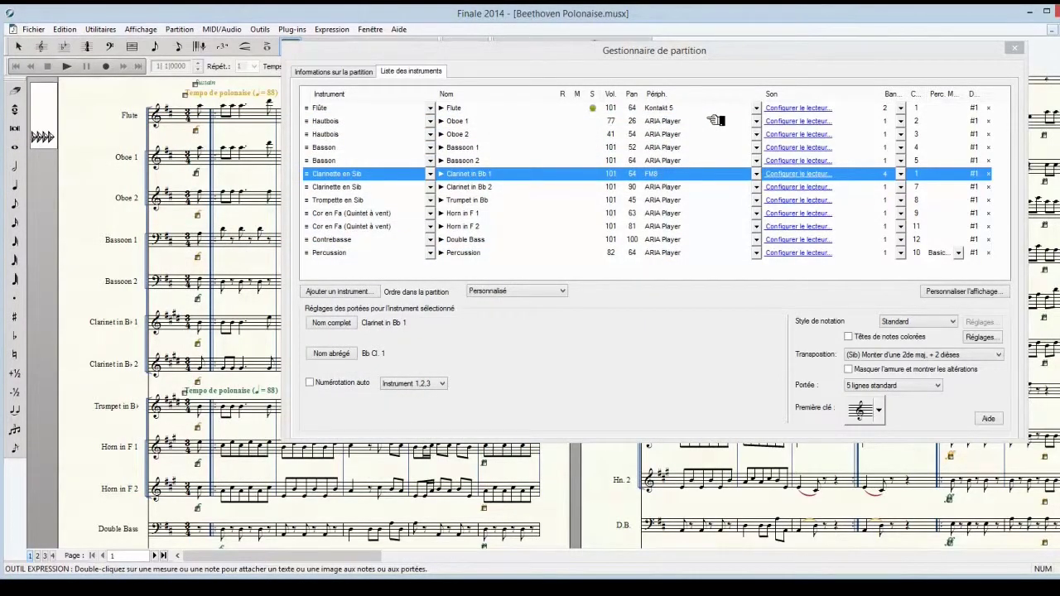
Solo Clarinet in Bb 1 instead of Flute in the score manager and open the mixer, placing it above the clarinet staff.
left_click(604, 111)
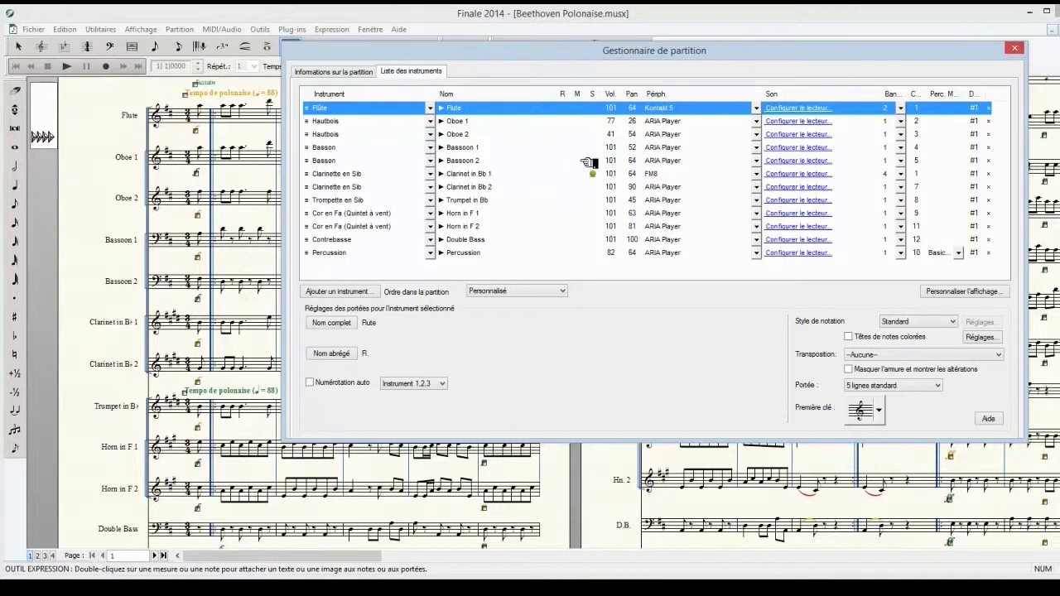
left_click(395, 15)
left_click(132, 46)
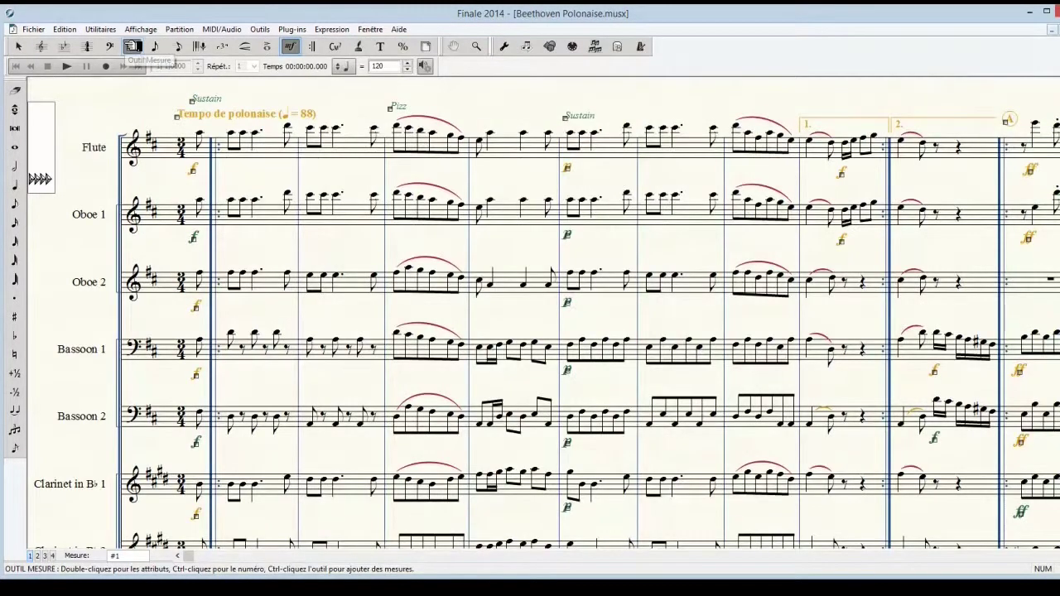
left_click(371, 30)
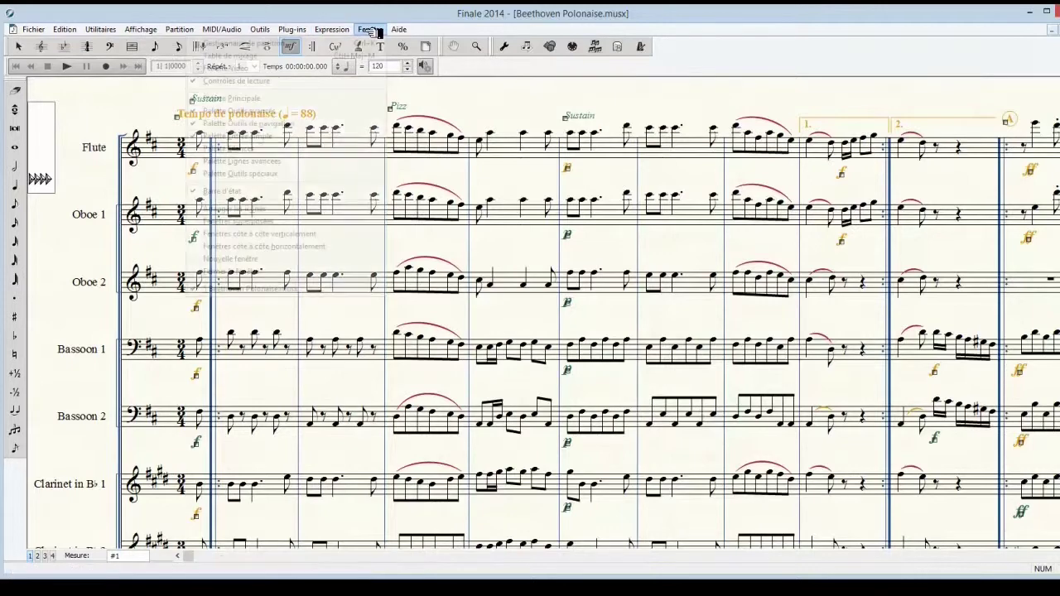
left_click(342, 58)
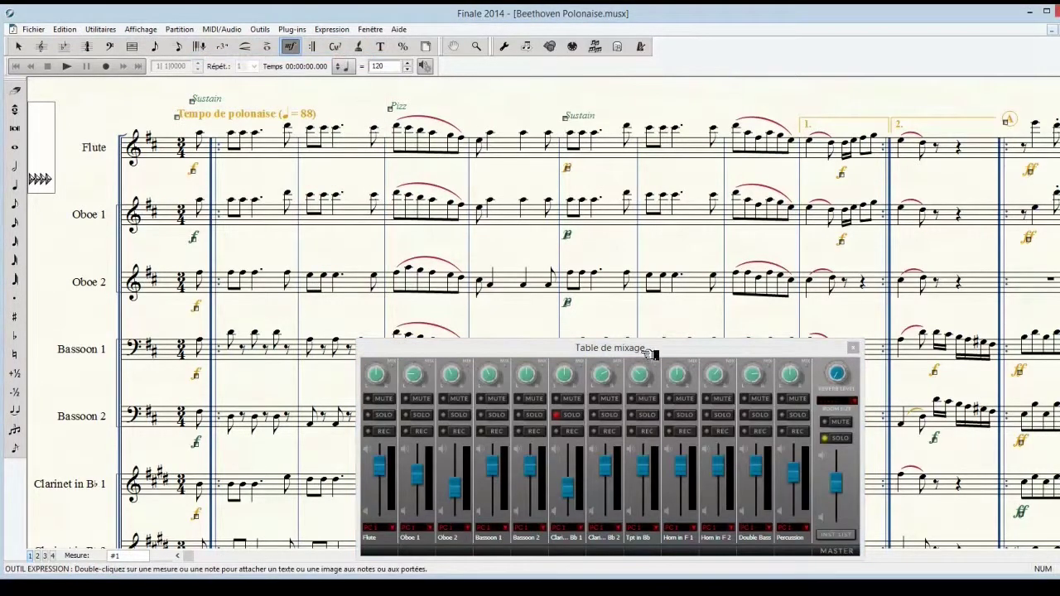
left_click_drag(652, 347, 709, 221)
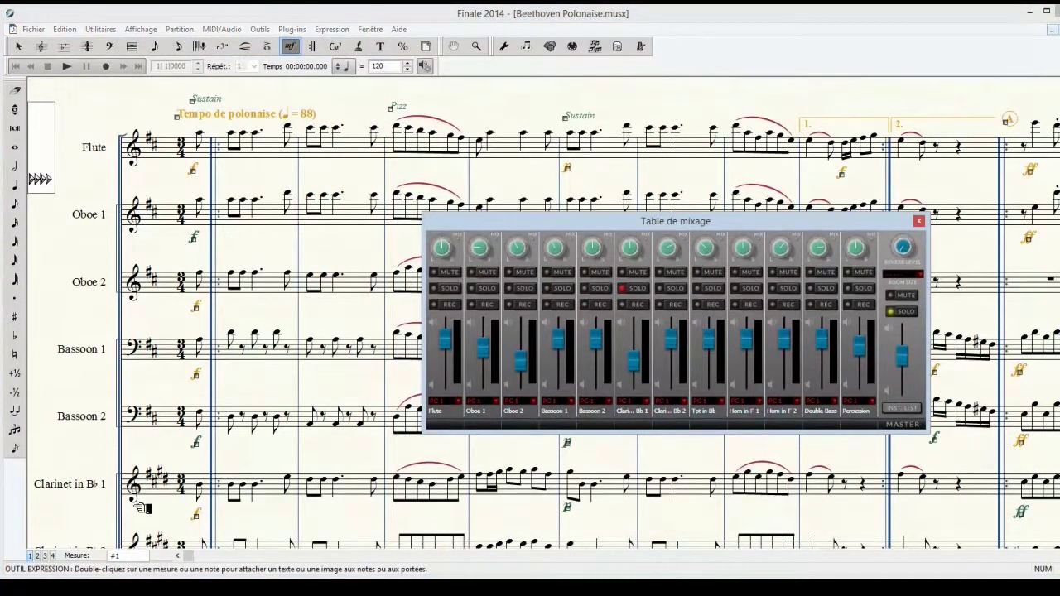
left_click_drag(627, 234, 597, 175)
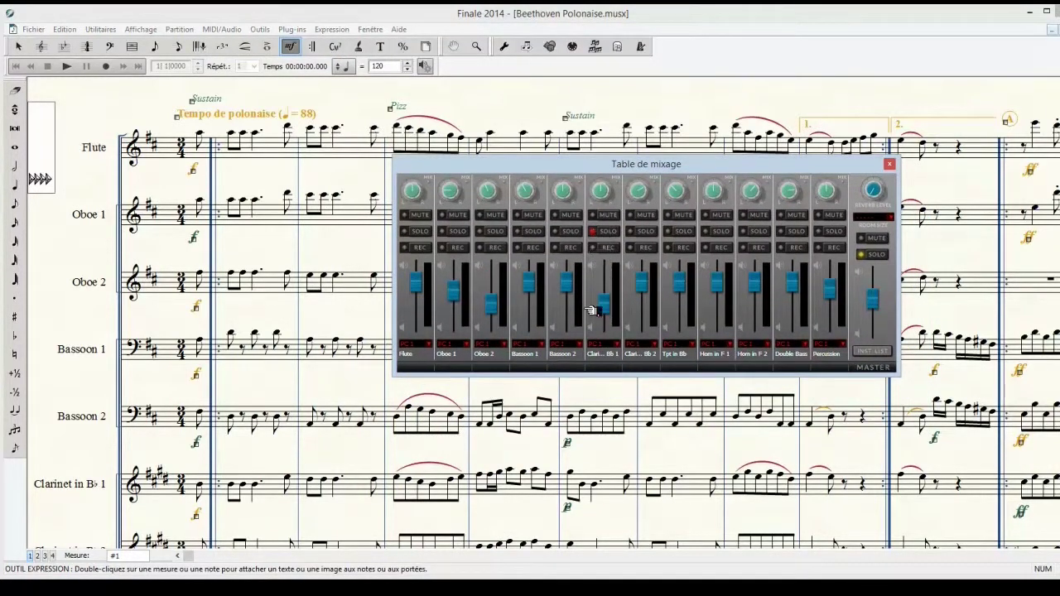
Play back the score, raise the Clarinet in Bb 1 volume to 127 in the mixer during playback, and stop.
left_click(68, 66)
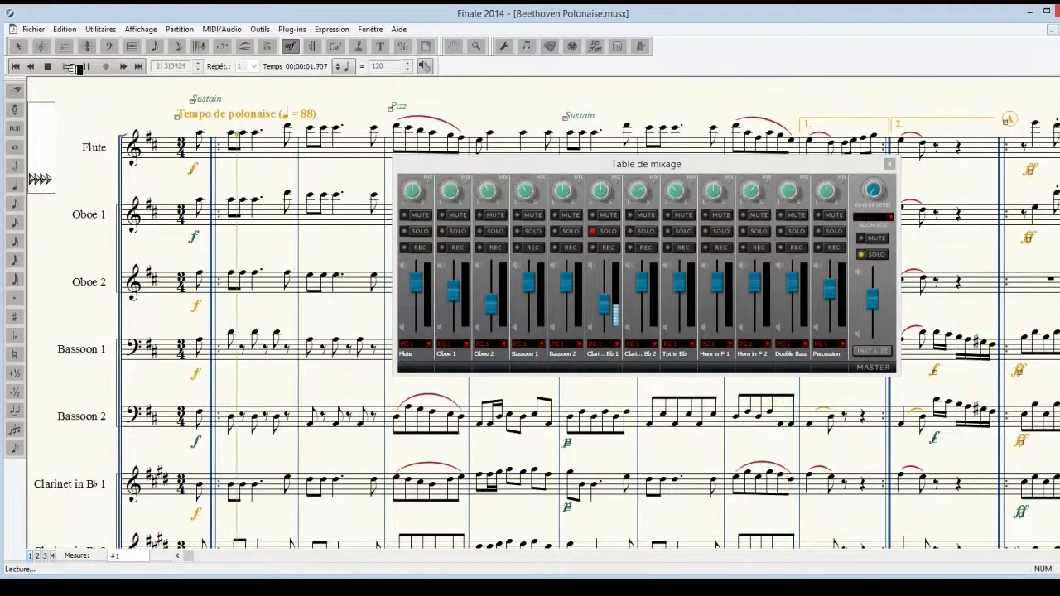
left_click_drag(605, 303, 609, 270)
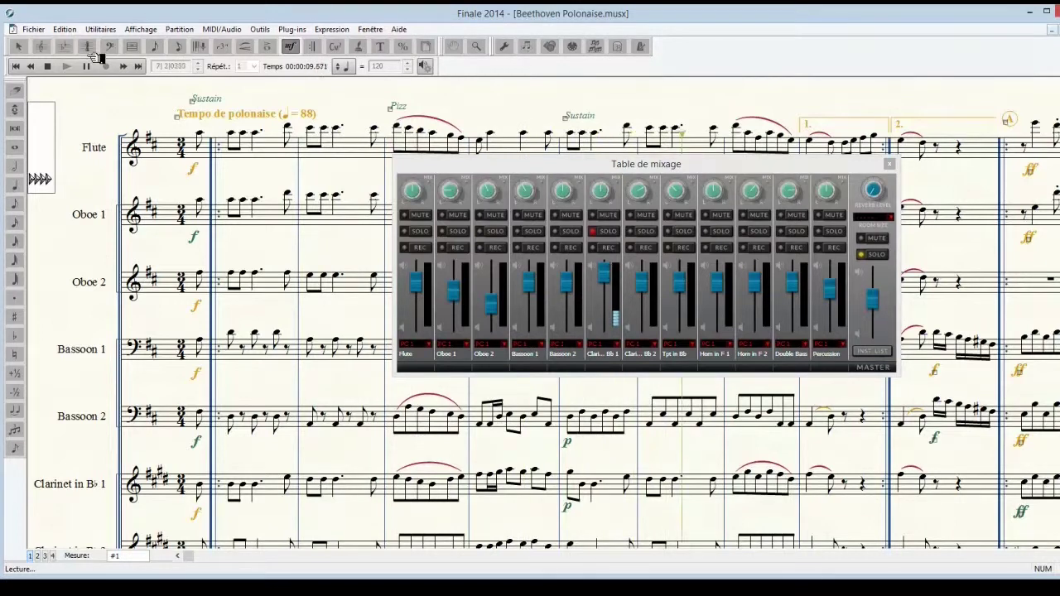
left_click(47, 65)
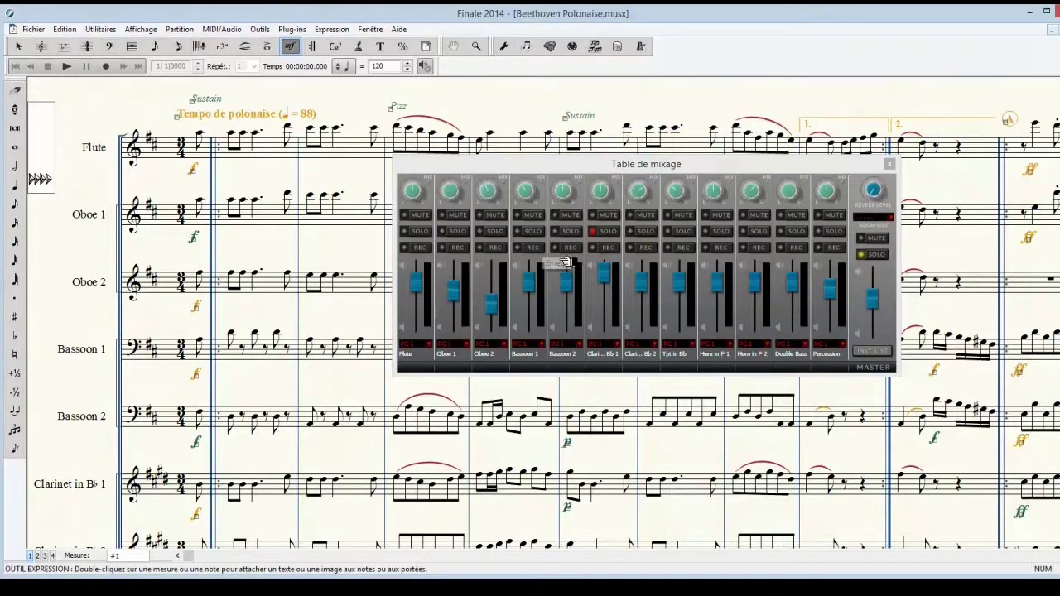
Solo the Flute together with the clarinet, lower the Flute volume to 24 during playback, and stop.
left_click(411, 232)
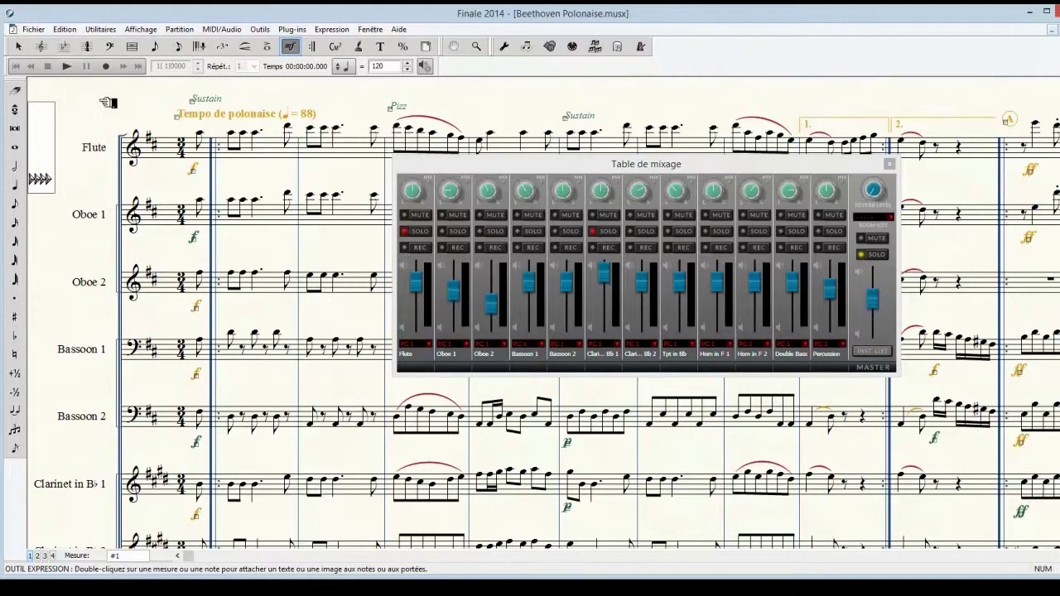
left_click(69, 68)
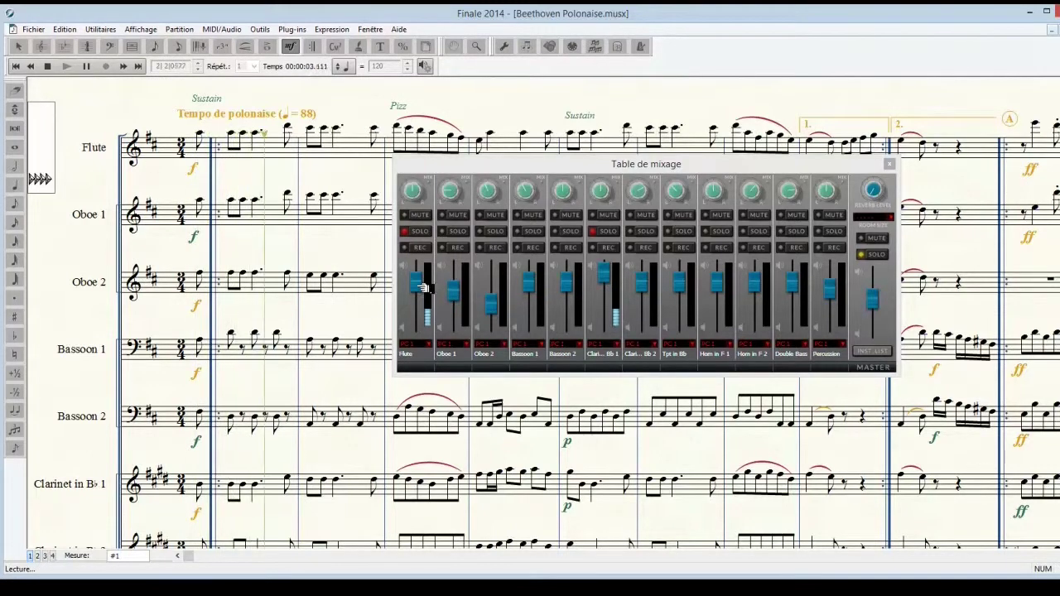
left_click_drag(421, 280, 422, 313)
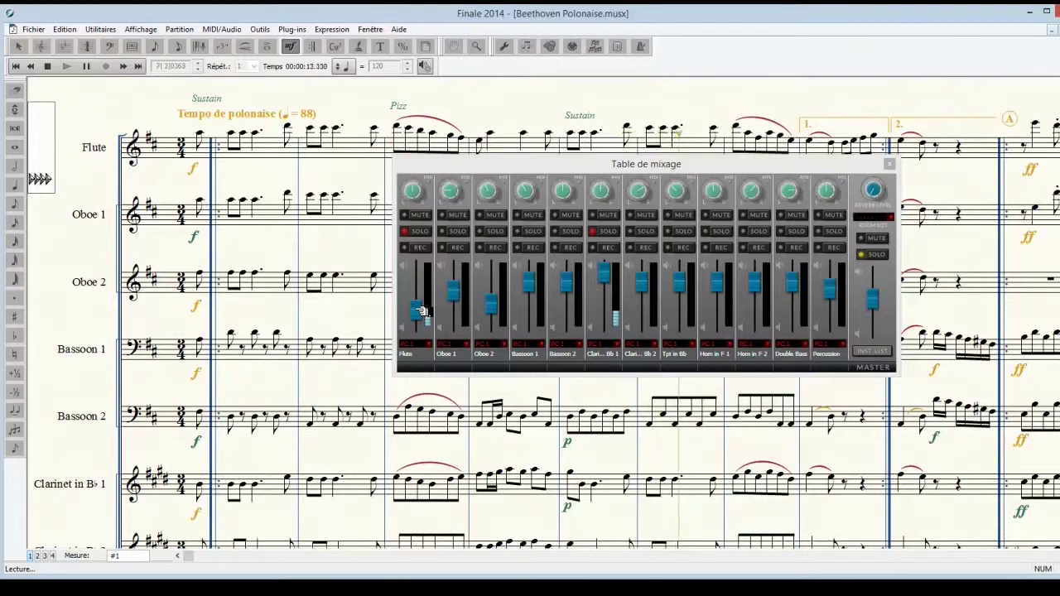
left_click(59, 67)
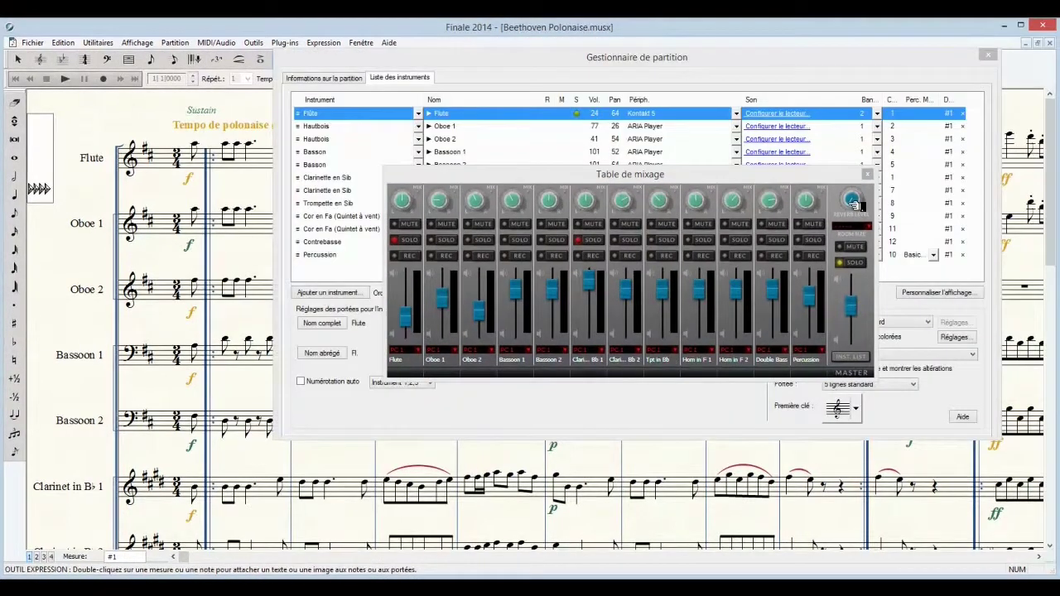
Close the mixer and open Oboe 1's ARIA Player to examine the Convolution reverb presets on its effects page.
left_click(868, 175)
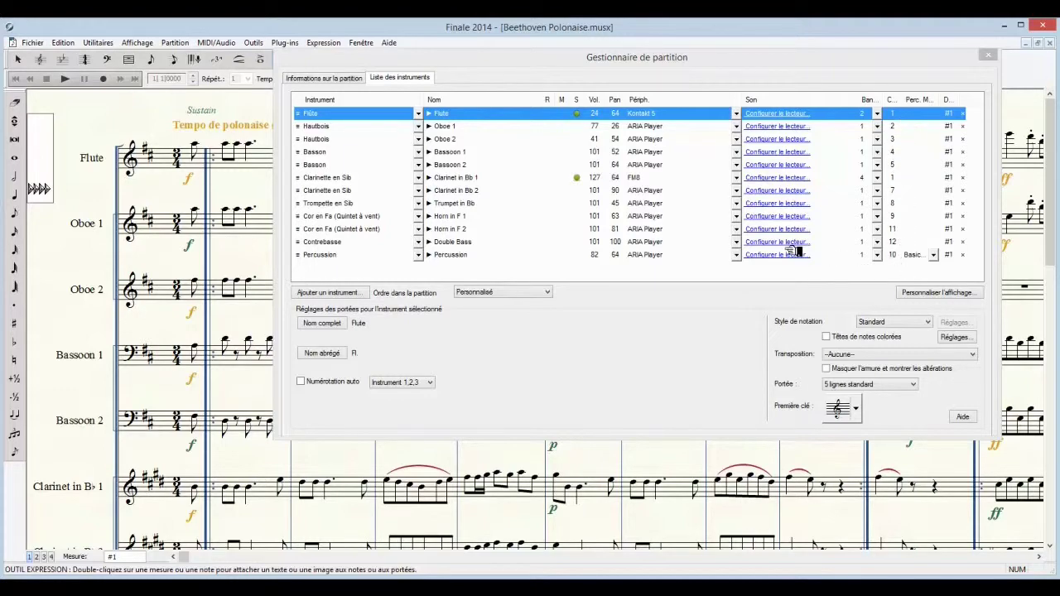
left_click(769, 128)
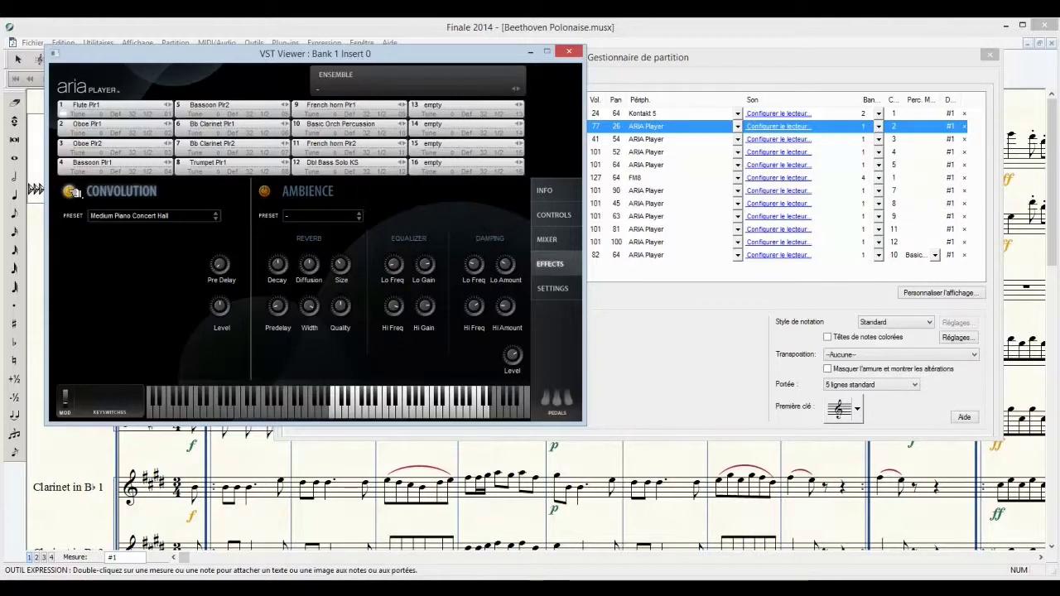
left_click(393, 412)
left_click(215, 217)
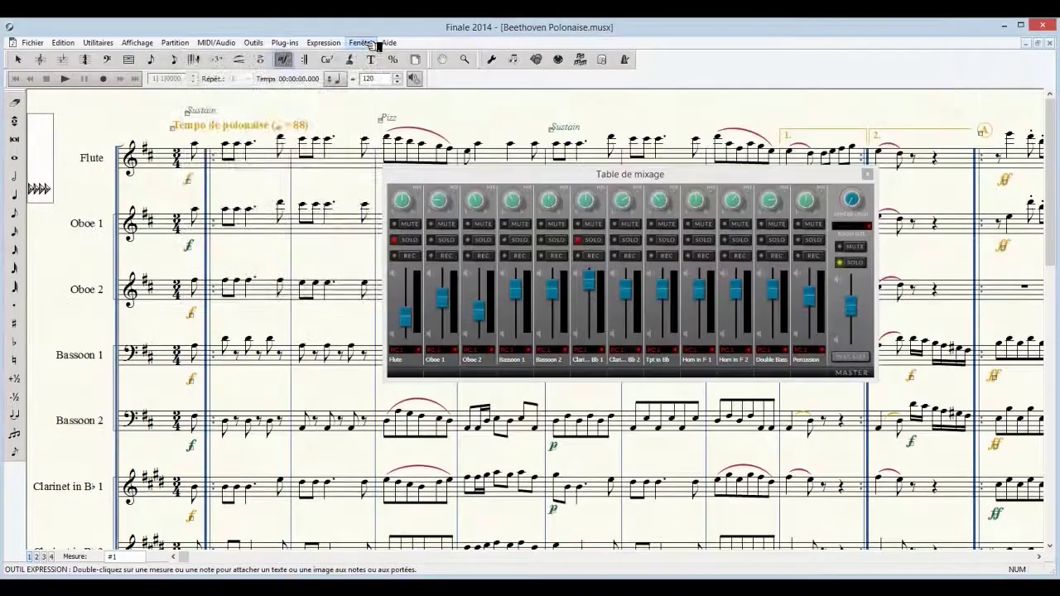
Reopen the score manager and bring up the VST banks and effects window over it to review the bank assignments.
left_click(361, 42)
left_click(357, 58)
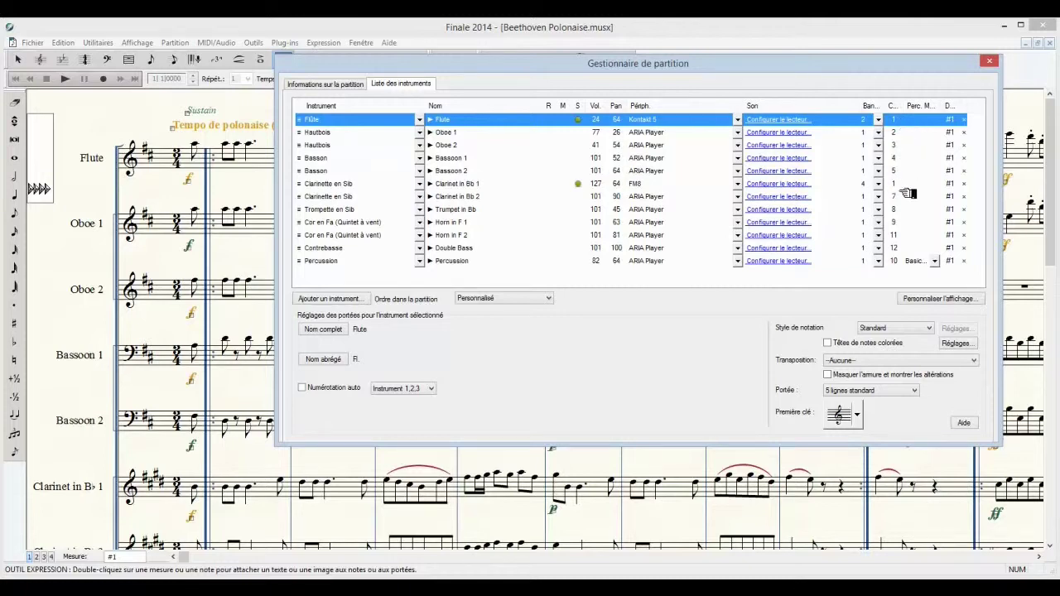
left_click(246, 43)
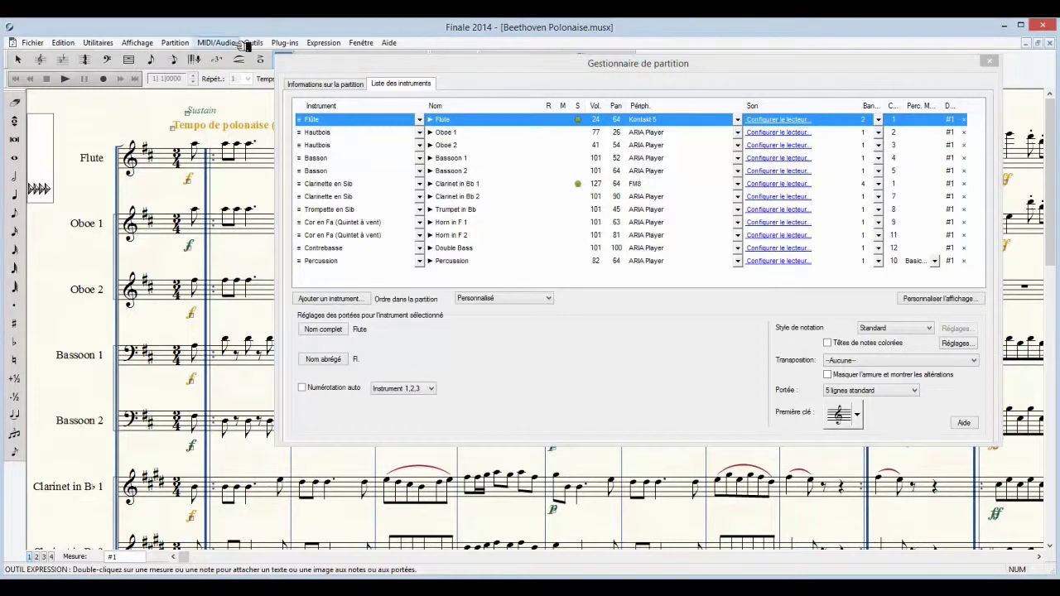
left_click(231, 43)
left_click(216, 83)
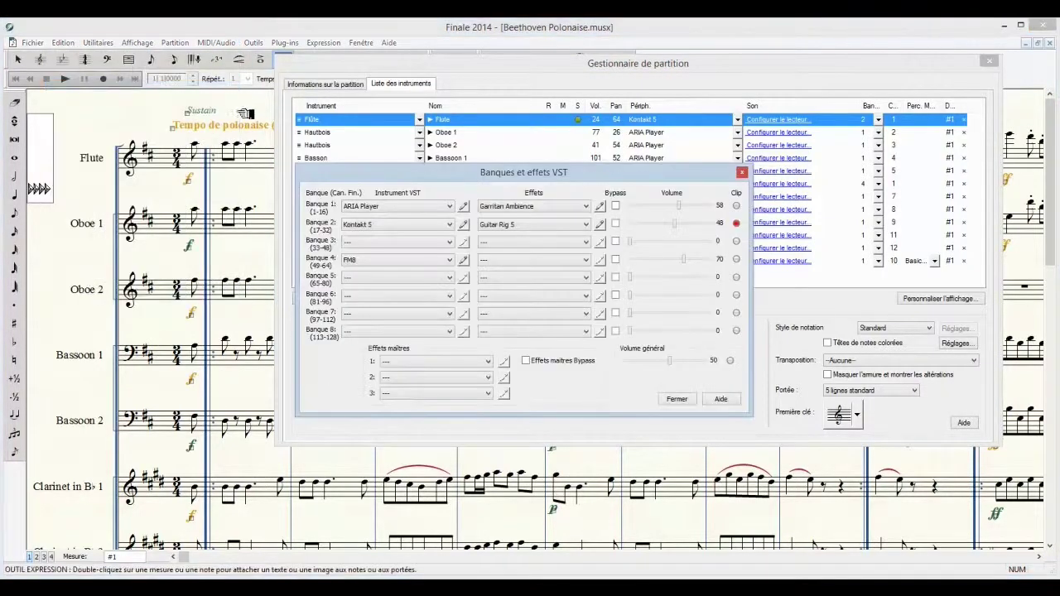
left_click_drag(351, 175, 336, 128)
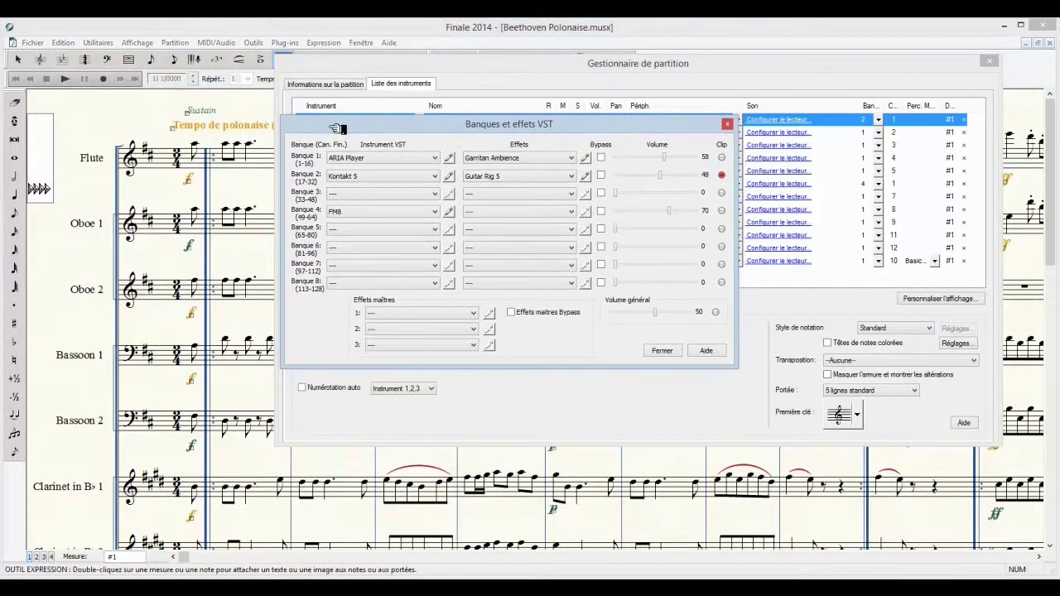